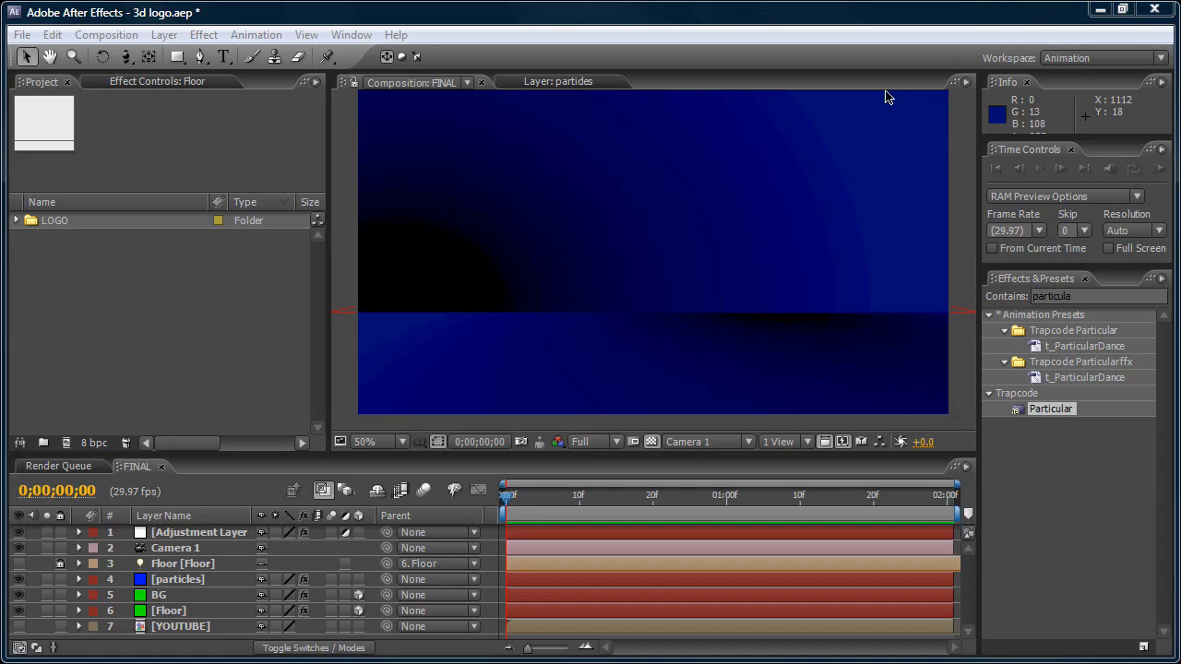
Step: Preview the finished scene, then create a 5-second HDV/HDTV 720 29.97 composition named Final
{"action": "left_click", "coordinate": [1157, 168]}
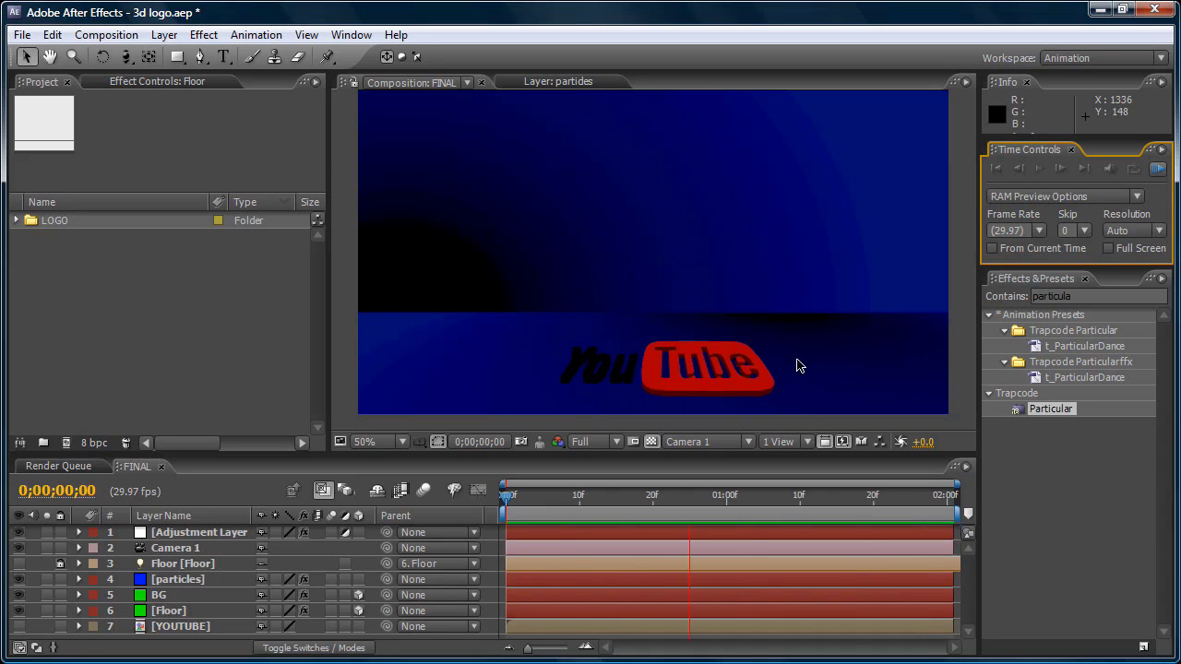
{"action": "left_click", "coordinate": [1159, 170]}
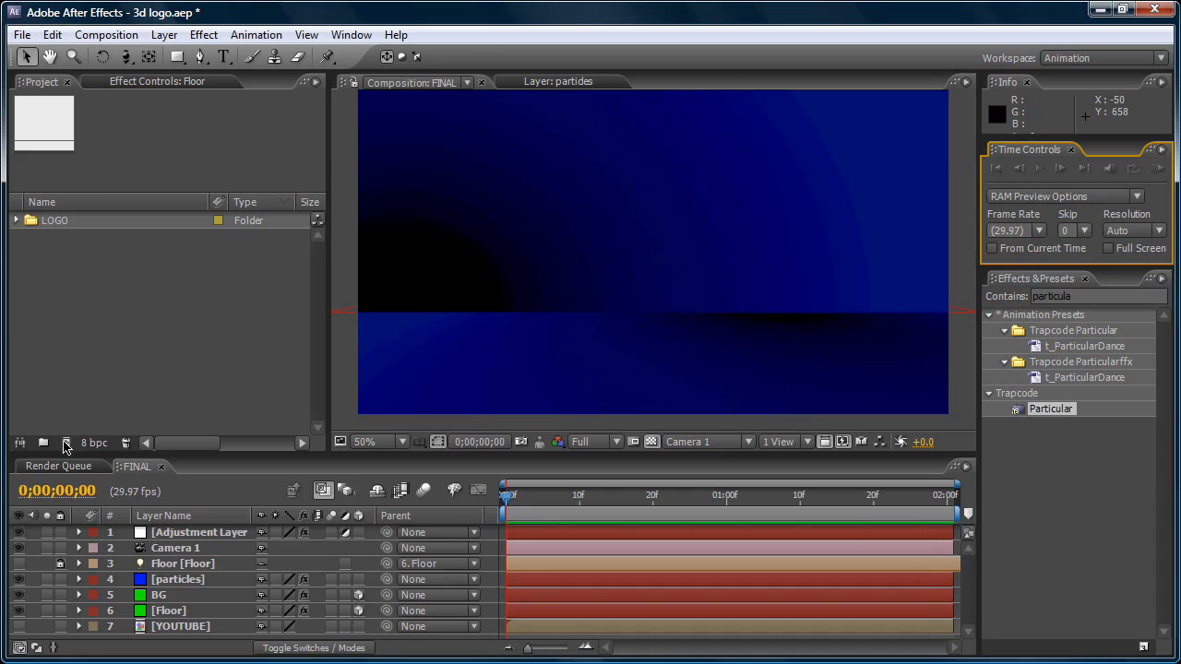
{"action": "left_click", "coordinate": [66, 443]}
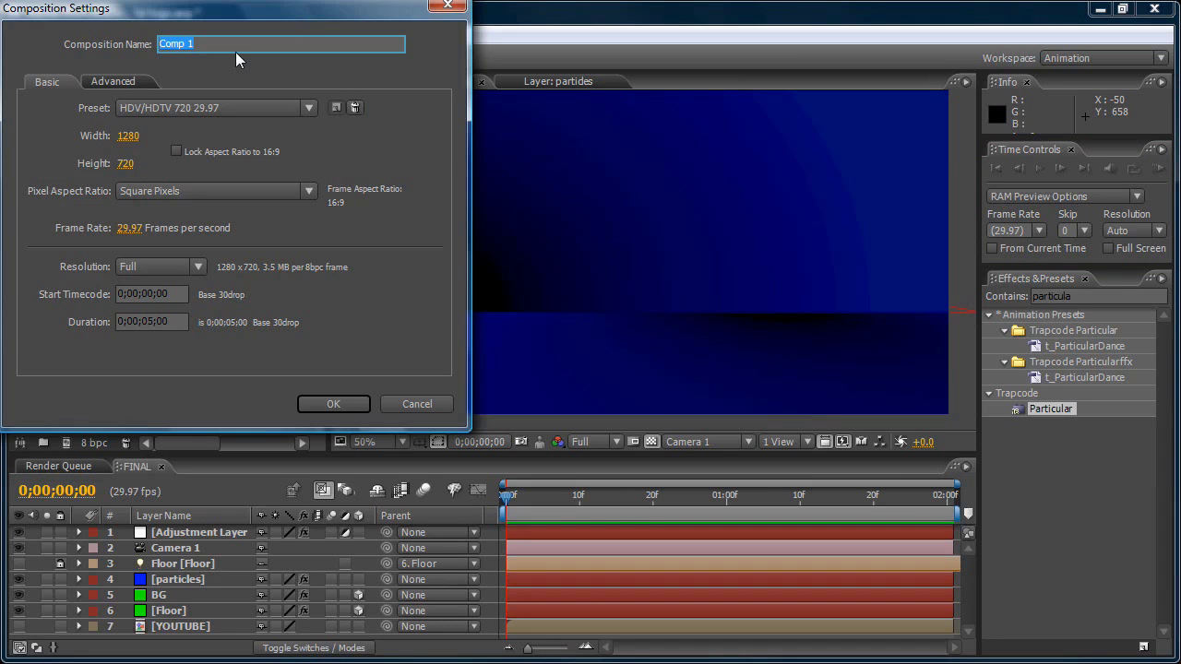
{"action": "type", "text": "Final"}
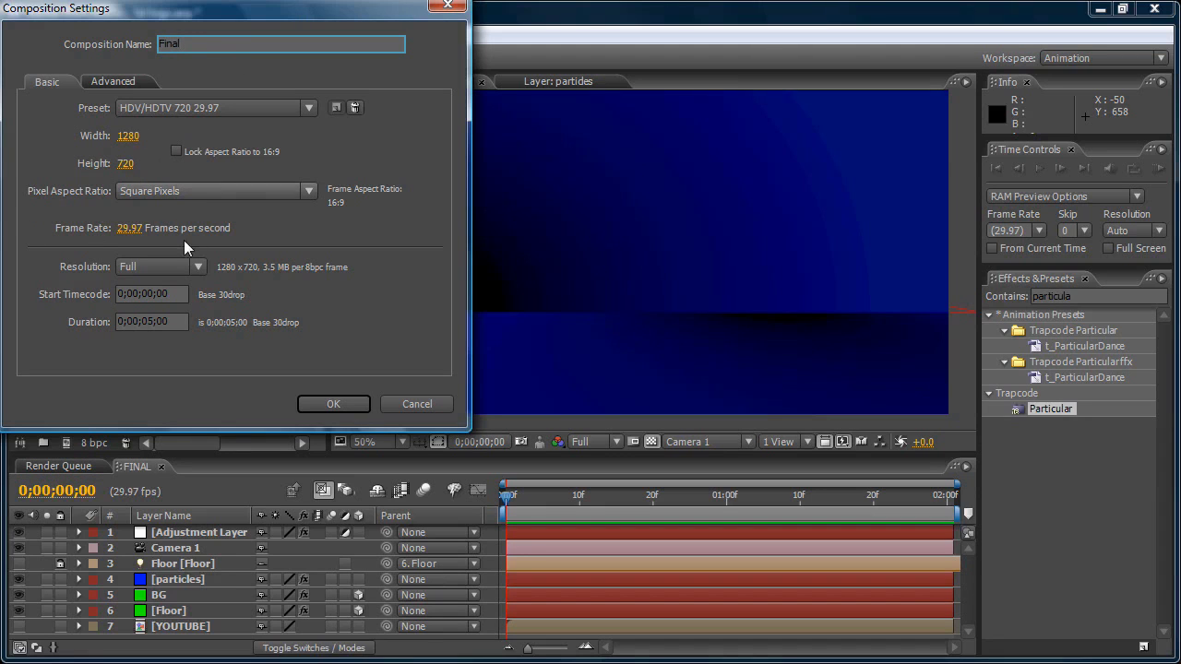
{"action": "left_click", "coordinate": [333, 405]}
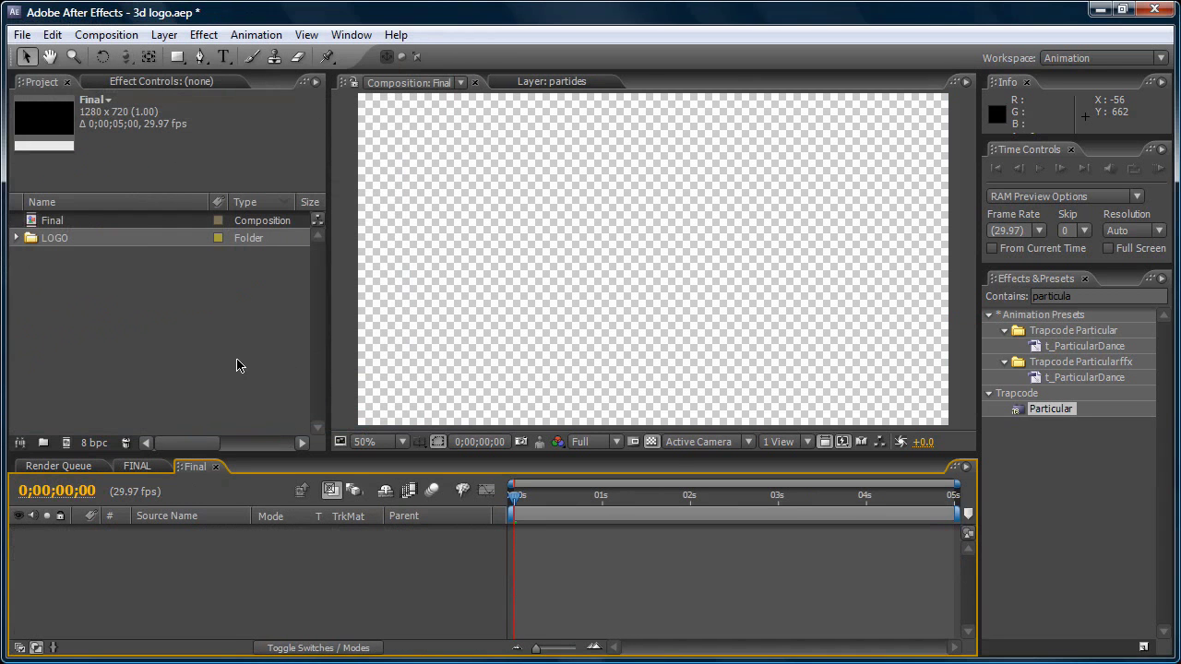
{"action": "scroll", "coordinate": [479, 243], "scroll_direction": "down", "scroll_amount": 2}
{"action": "left_click", "coordinate": [520, 337]}
{"action": "scroll", "coordinate": [734, 231], "scroll_direction": "up", "scroll_amount": 4}
{"action": "scroll", "coordinate": [734, 231], "scroll_direction": "down", "scroll_amount": 5}
{"action": "scroll", "coordinate": [718, 234], "scroll_direction": "up", "scroll_amount": 5}
{"action": "scroll", "coordinate": [717, 234], "scroll_direction": "down", "scroll_amount": 4}
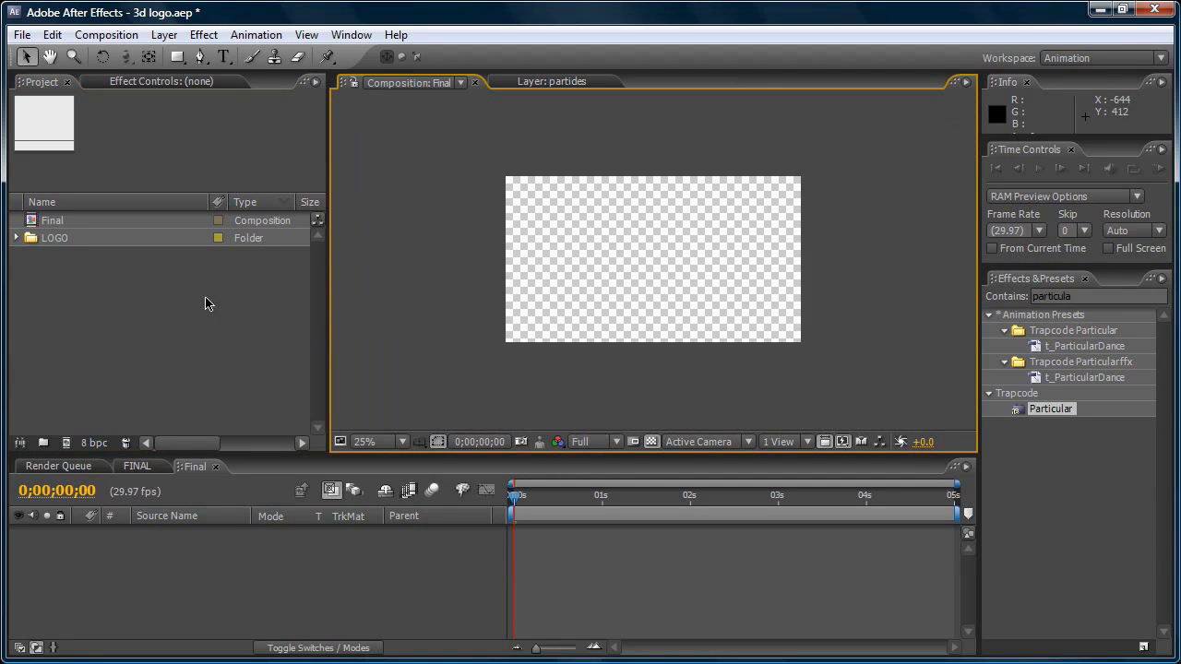
{"action": "left_click", "coordinate": [140, 325]}
Step: Import YouTube Logo.png and place it in the Final comp, viewed at 50%
{"action": "left_click", "coordinate": [21, 37]}
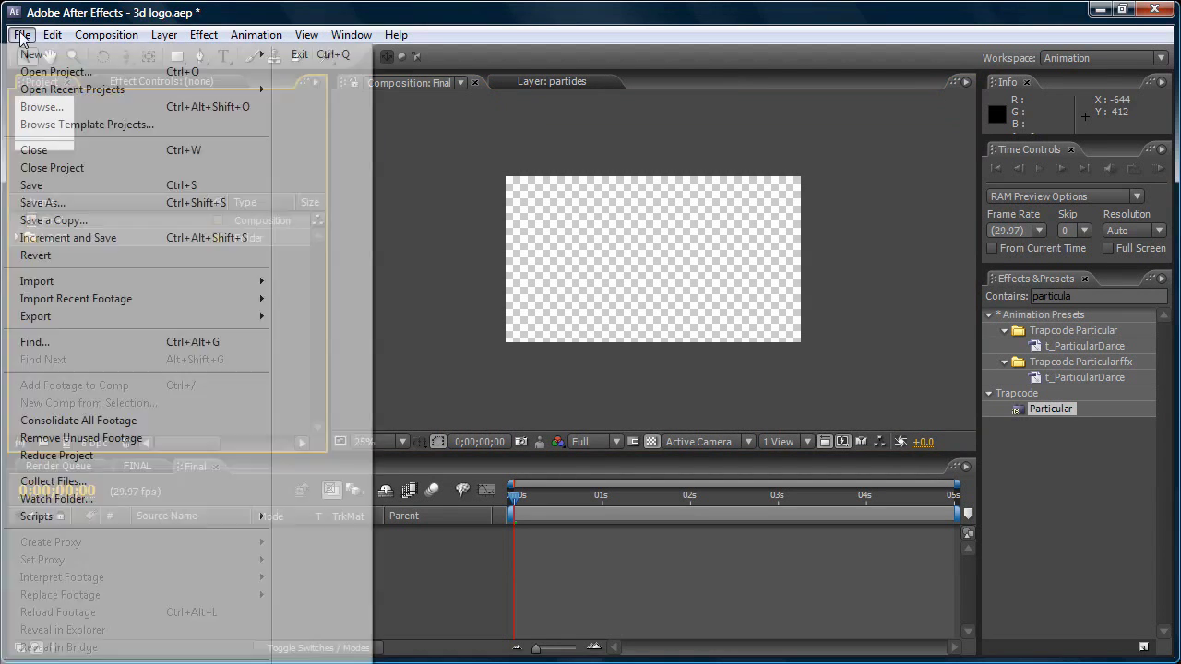
{"action": "mouse_move", "coordinate": [74, 281]}
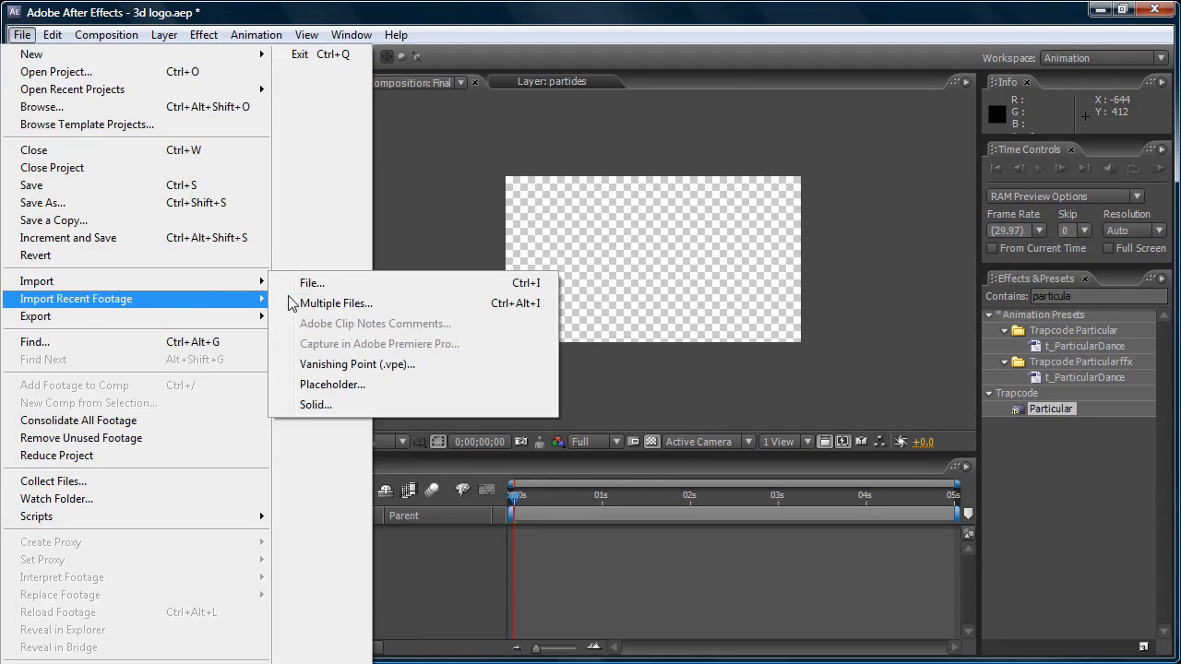
{"action": "left_click", "coordinate": [313, 283]}
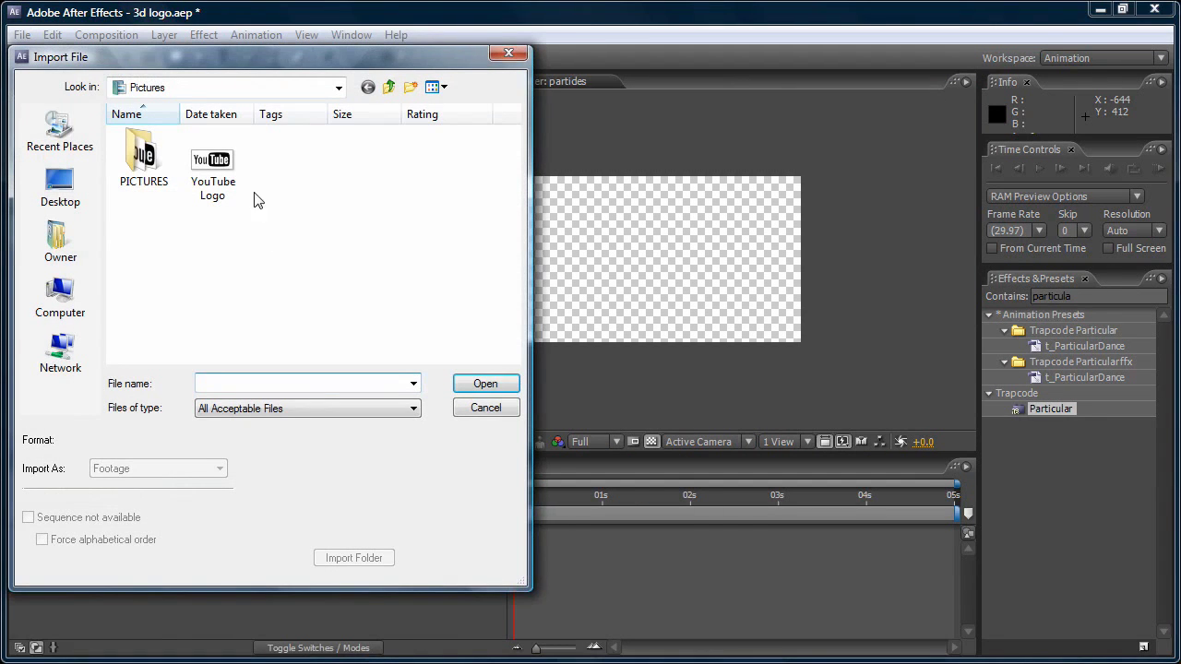
{"action": "left_click", "coordinate": [243, 196]}
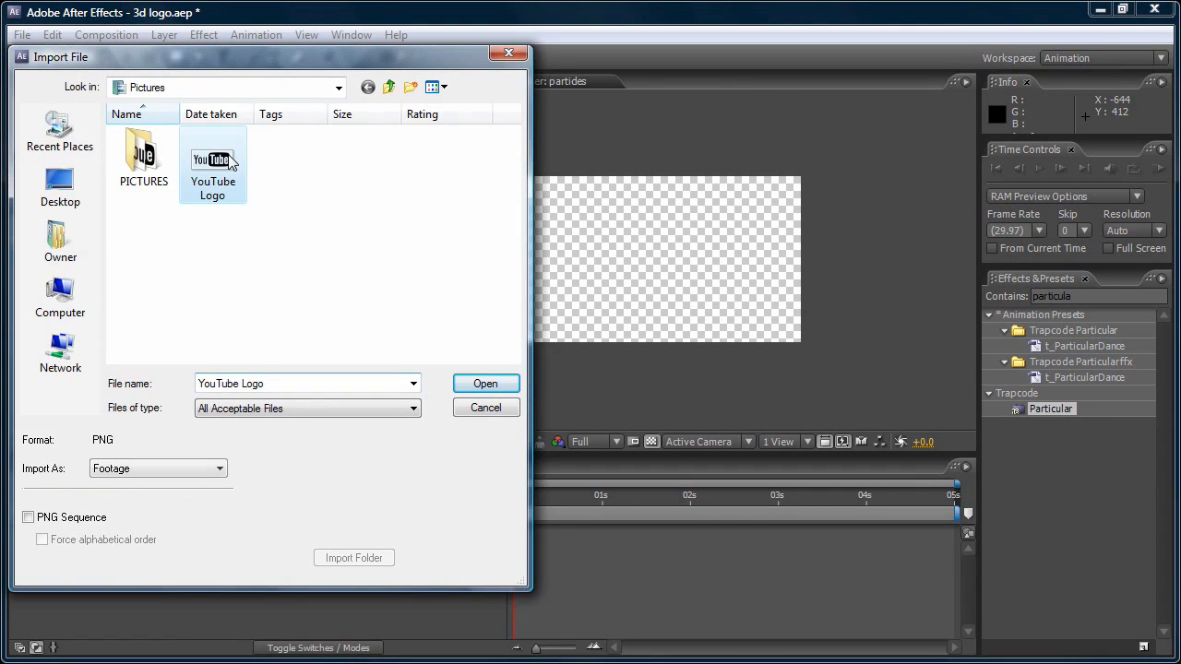
{"action": "left_click", "coordinate": [486, 383]}
{"action": "left_click_drag", "start_coordinate": [85, 263], "coordinate": [661, 275]}
{"action": "key", "text": "period"}
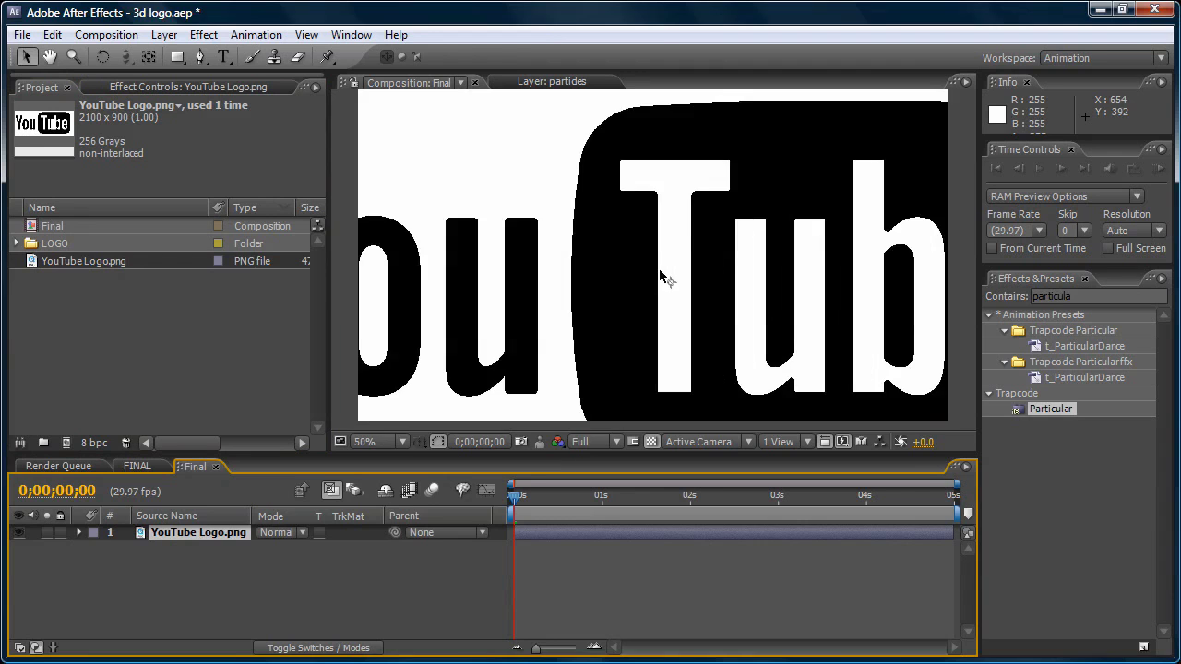
Step: Scale the logo layer down toward the frame size and nudge it up and left
{"action": "scroll", "coordinate": [661, 275], "scroll_direction": "up", "scroll_amount": 2}
{"action": "scroll", "coordinate": [660, 275], "scroll_direction": "down", "scroll_amount": 4}
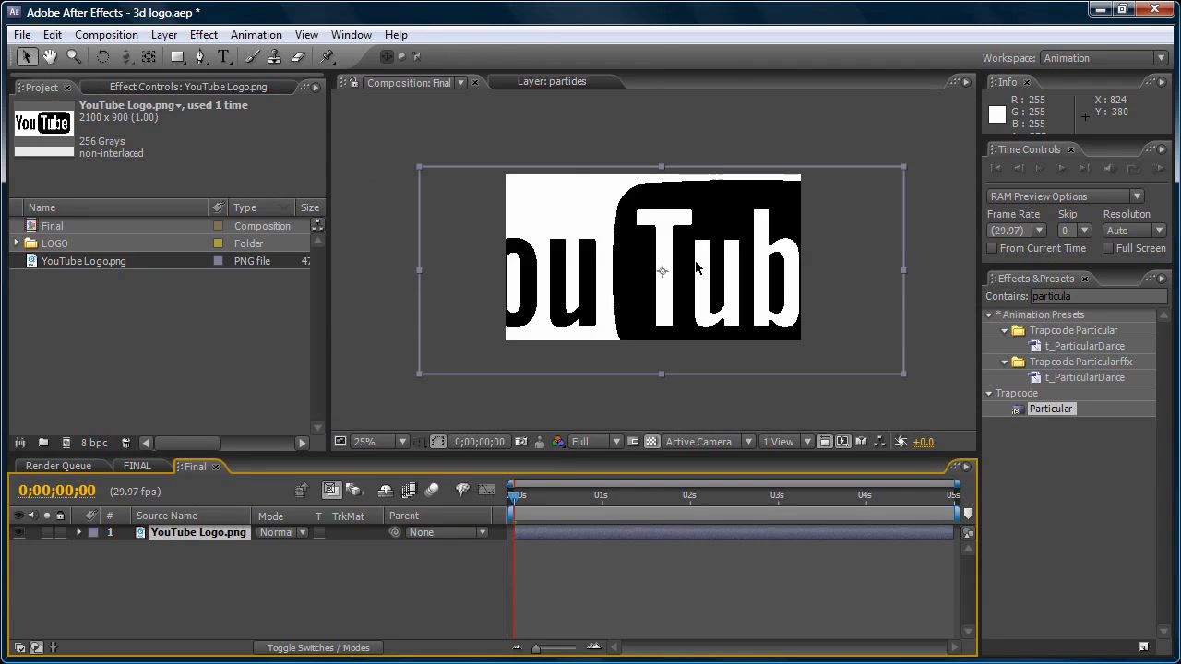
{"action": "left_click_drag", "start_coordinate": [902, 171], "coordinate": [775, 205]}
{"action": "scroll", "coordinate": [690, 218], "scroll_direction": "up", "scroll_amount": 5}
{"action": "scroll", "coordinate": [690, 221], "scroll_direction": "down", "scroll_amount": 3}
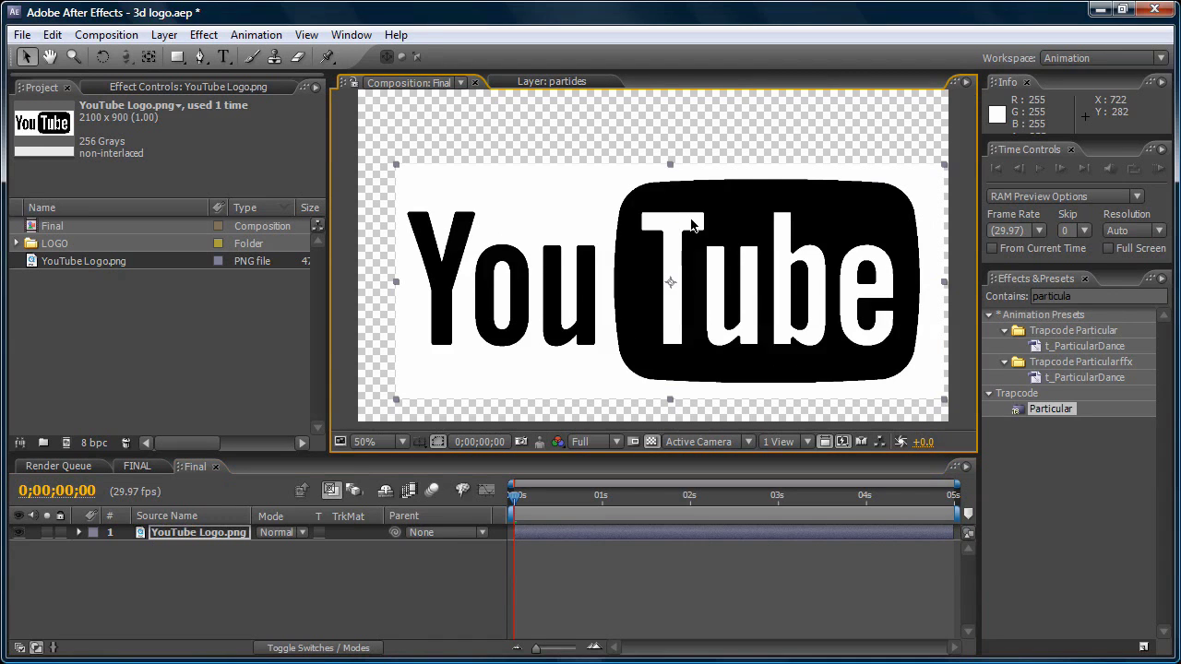
{"action": "left_click_drag", "start_coordinate": [688, 223], "coordinate": [673, 222]}
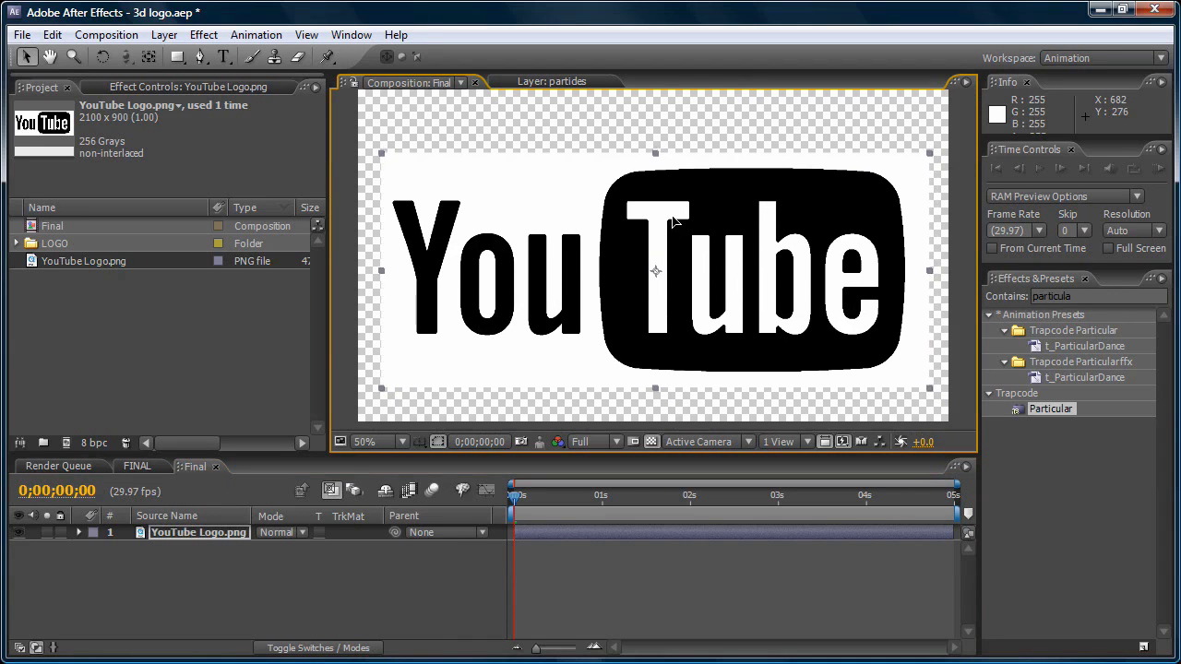
Step: Enlarge the logo slightly so it spans the full frame width
{"action": "scroll", "coordinate": [827, 172], "scroll_direction": "down", "scroll_amount": 1}
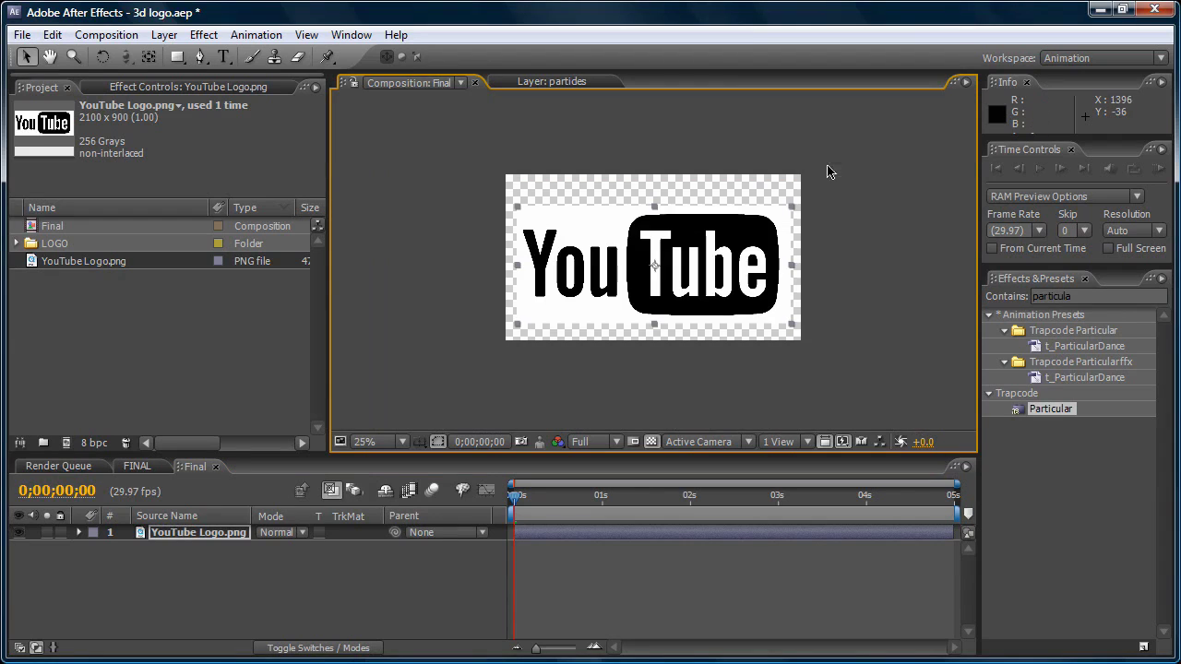
{"action": "left_click", "coordinate": [794, 210]}
{"action": "left_click", "coordinate": [774, 231]}
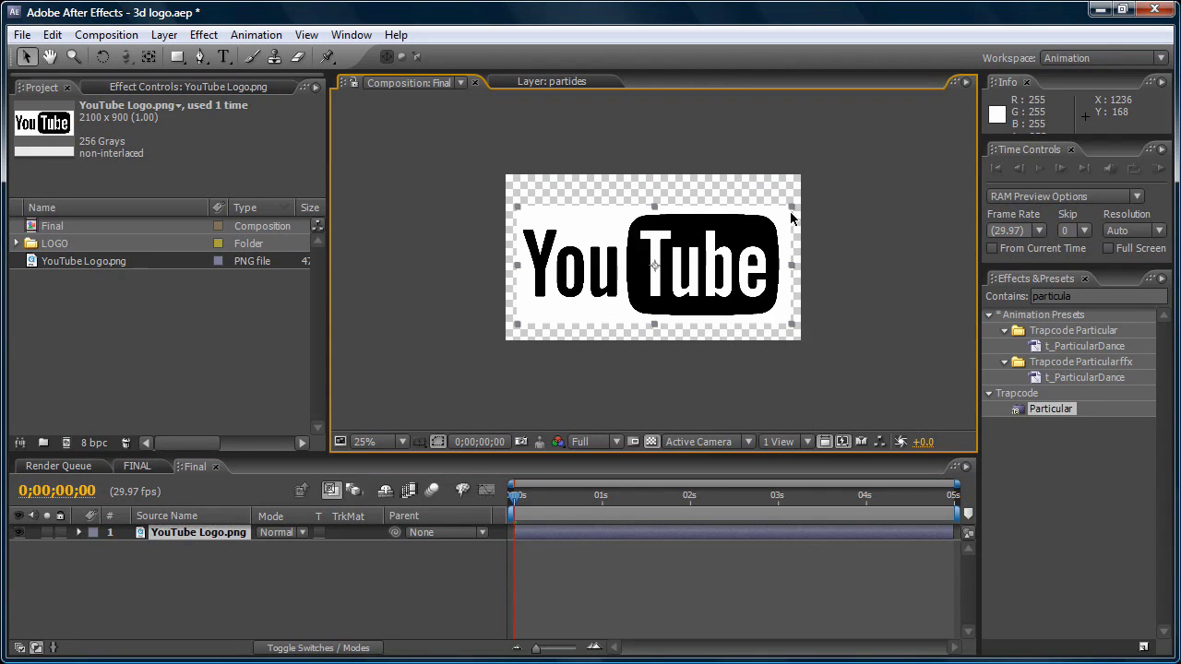
{"action": "left_click", "coordinate": [791, 206]}
{"action": "left_click", "coordinate": [789, 215]}
{"action": "left_click", "coordinate": [789, 213]}
{"action": "left_click", "coordinate": [793, 214]}
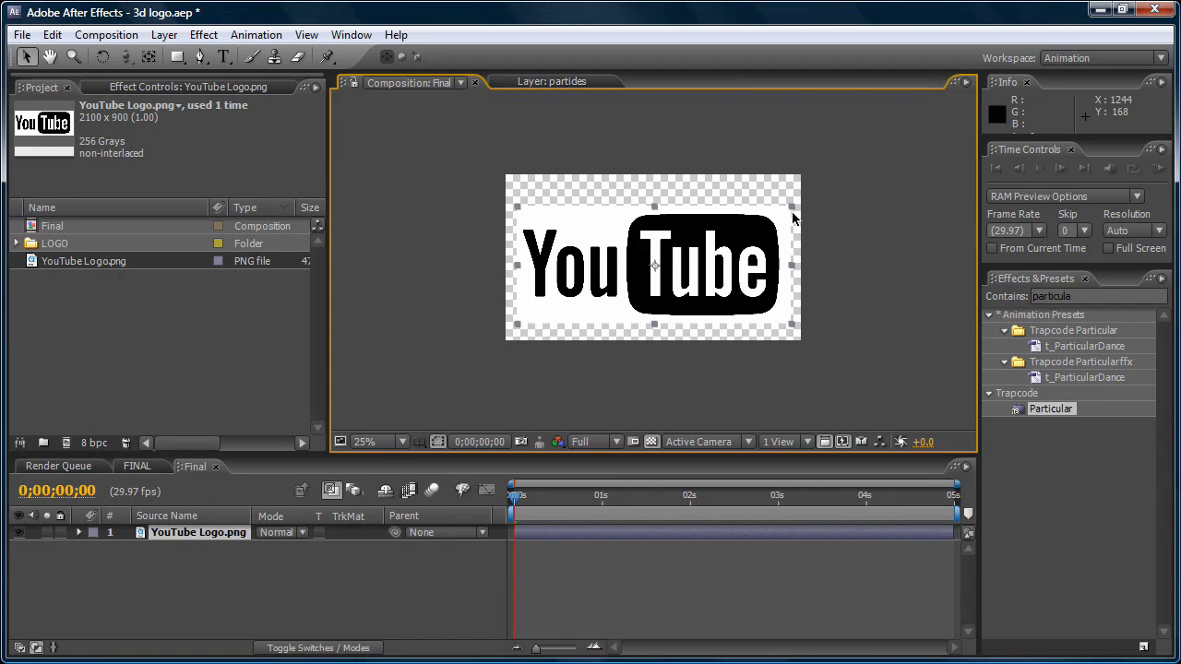
{"action": "left_click_drag", "start_coordinate": [792, 207], "coordinate": [800, 203]}
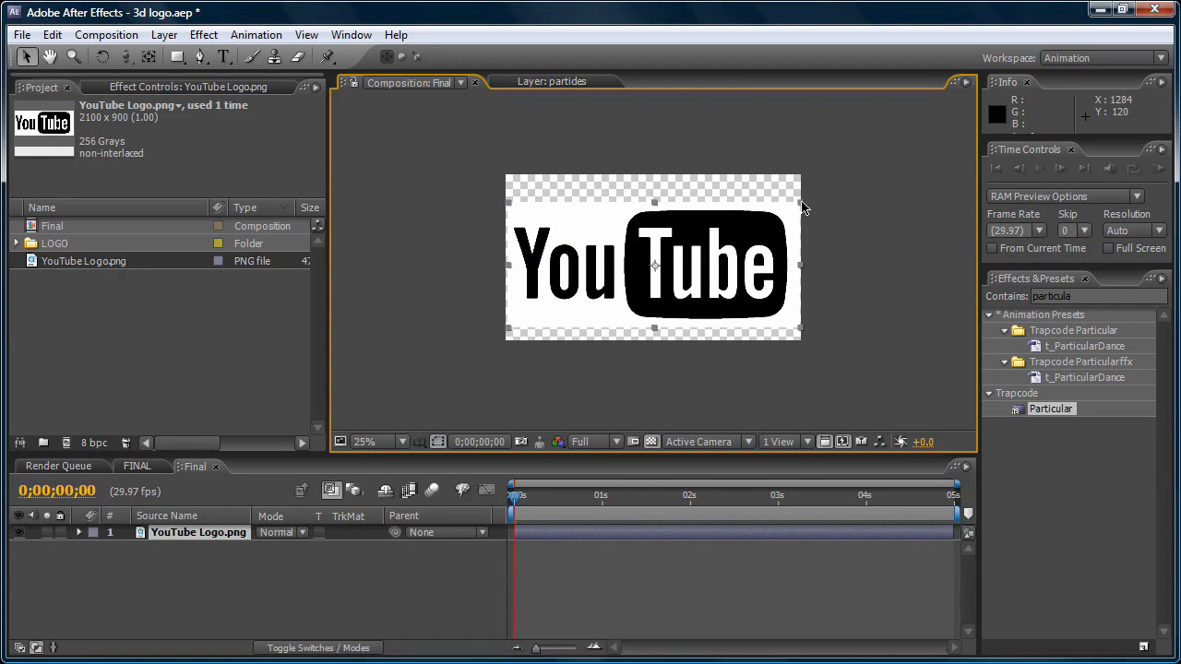
Step: Check the fit at 100%, 25% and 50% zoom, then select the logo layer
{"action": "key", "text": "slash"}
{"action": "key", "text": "comma"}
{"action": "key", "text": "comma"}
{"action": "key", "text": "comma"}
{"action": "key", "text": "comma"}
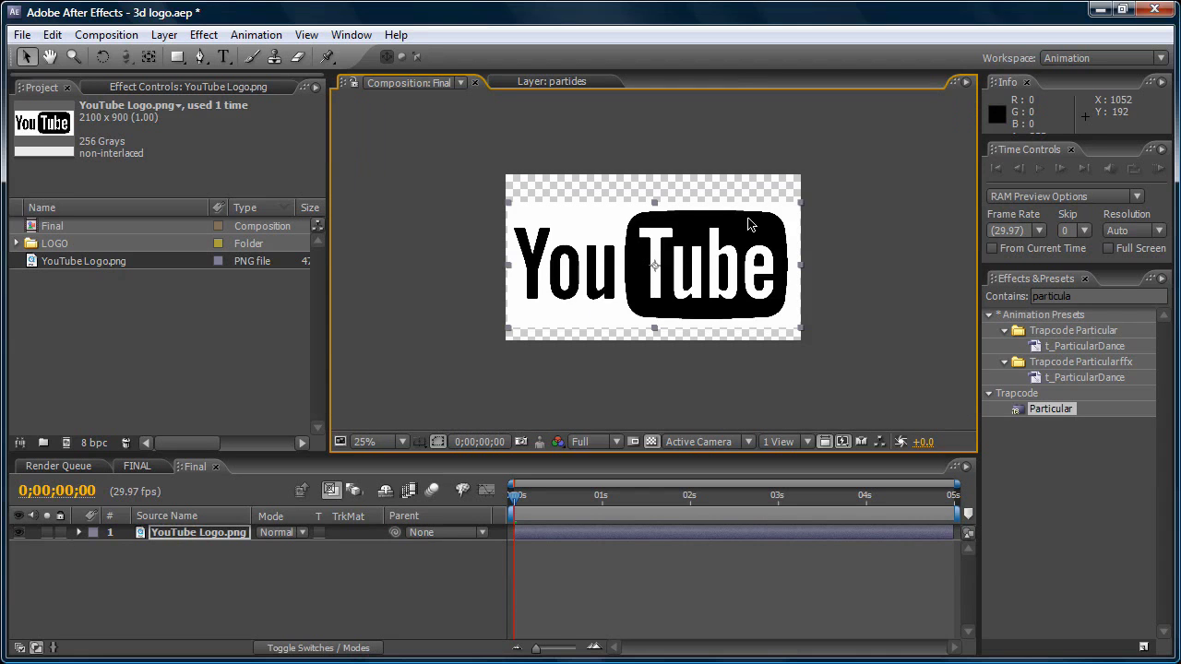
{"action": "key", "text": "period"}
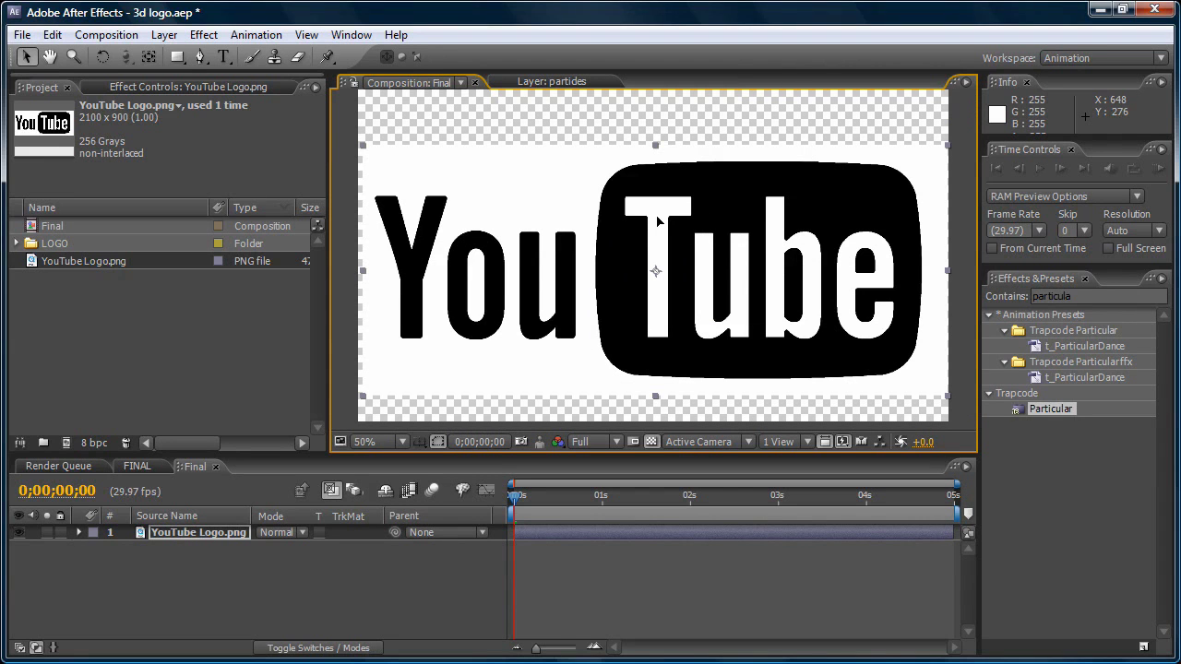
{"action": "scroll", "coordinate": [657, 217], "scroll_direction": "down", "scroll_amount": 1}
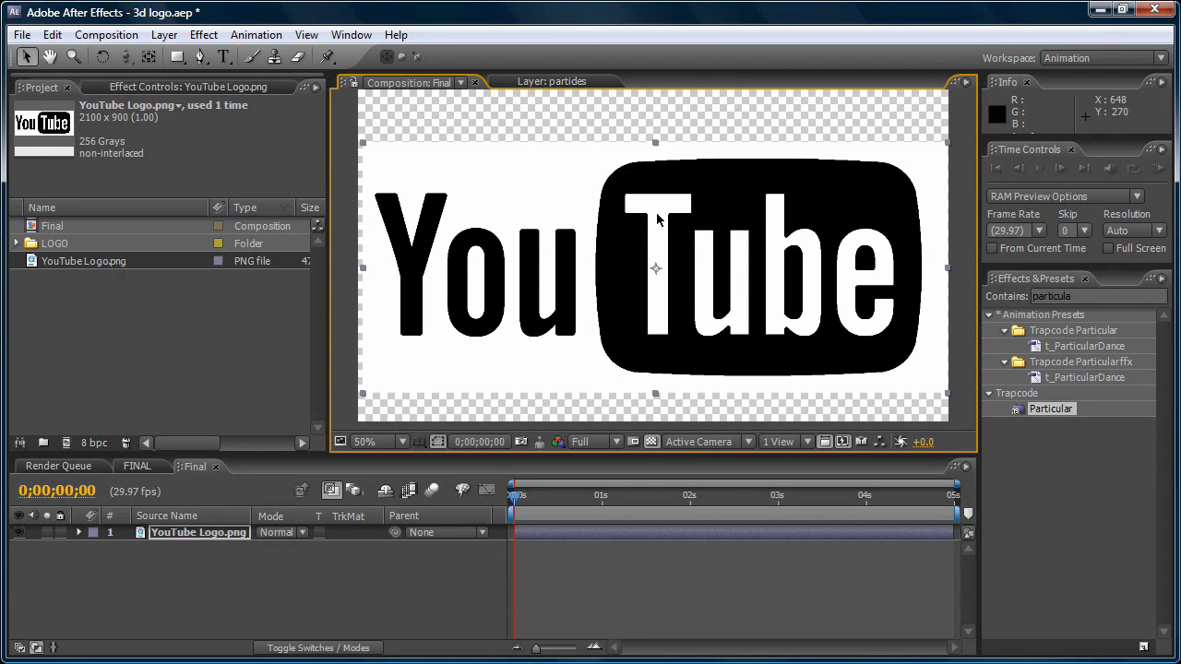
{"action": "key", "text": "comma"}
{"action": "key", "text": "period"}
{"action": "left_click", "coordinate": [210, 539]}
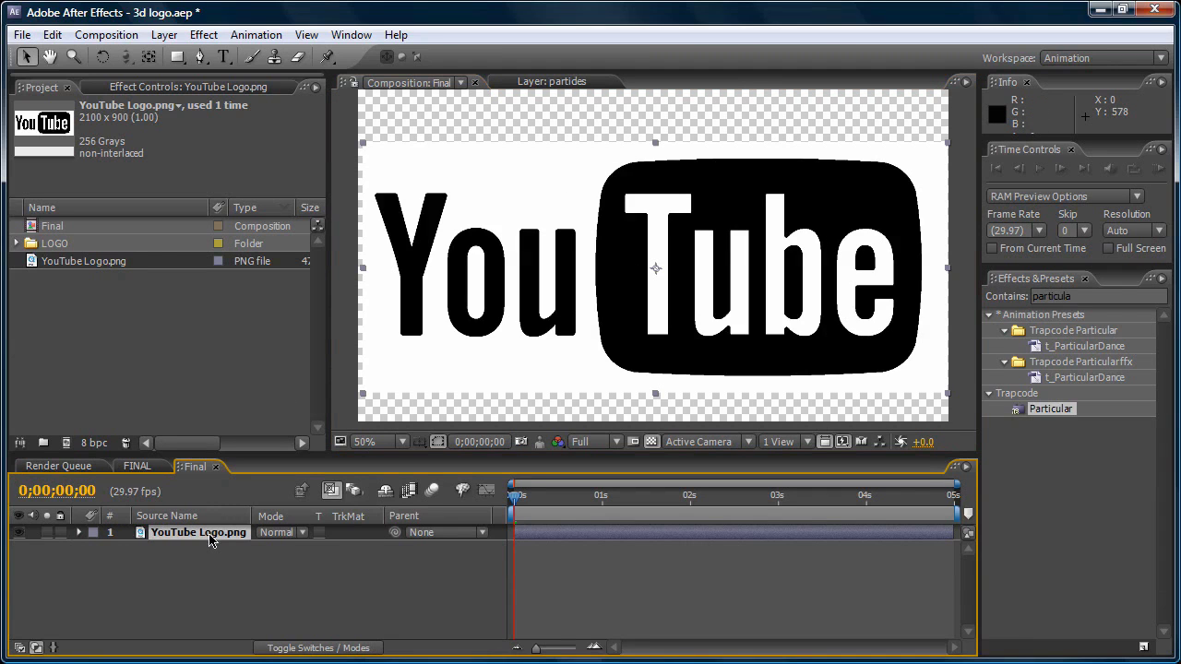
Step: Duplicate YouTube Logo.png with Edit > Duplicate and rename the two layers YOU and TUBE
{"action": "left_click", "coordinate": [51, 34]}
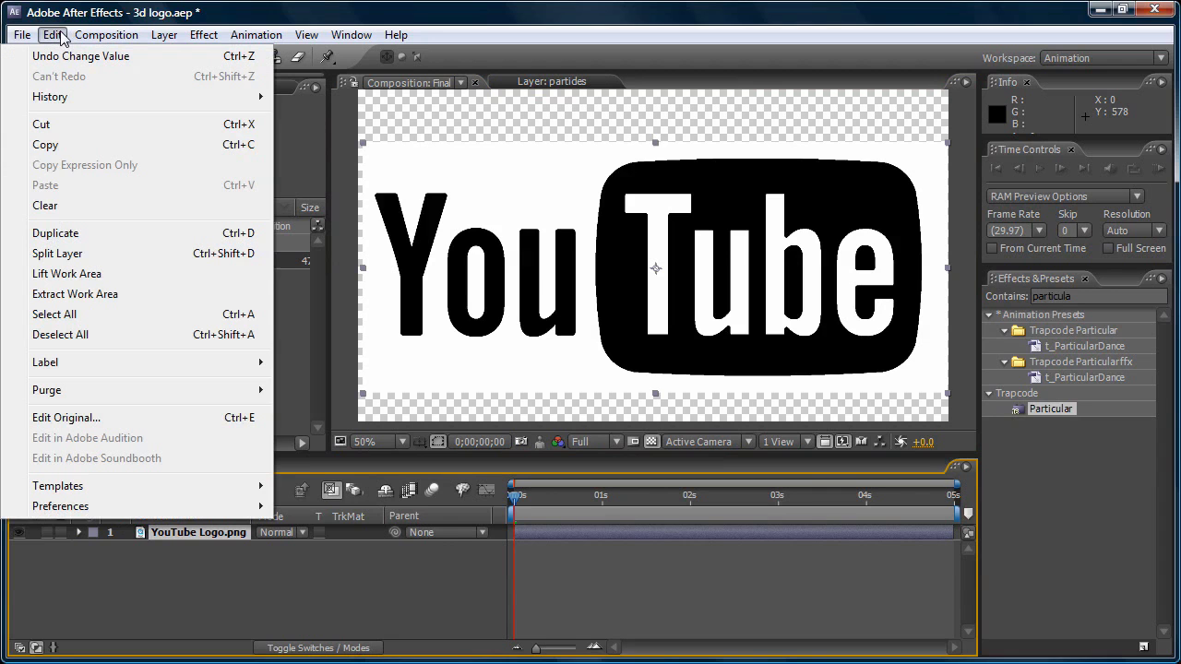
{"action": "left_click", "coordinate": [55, 233]}
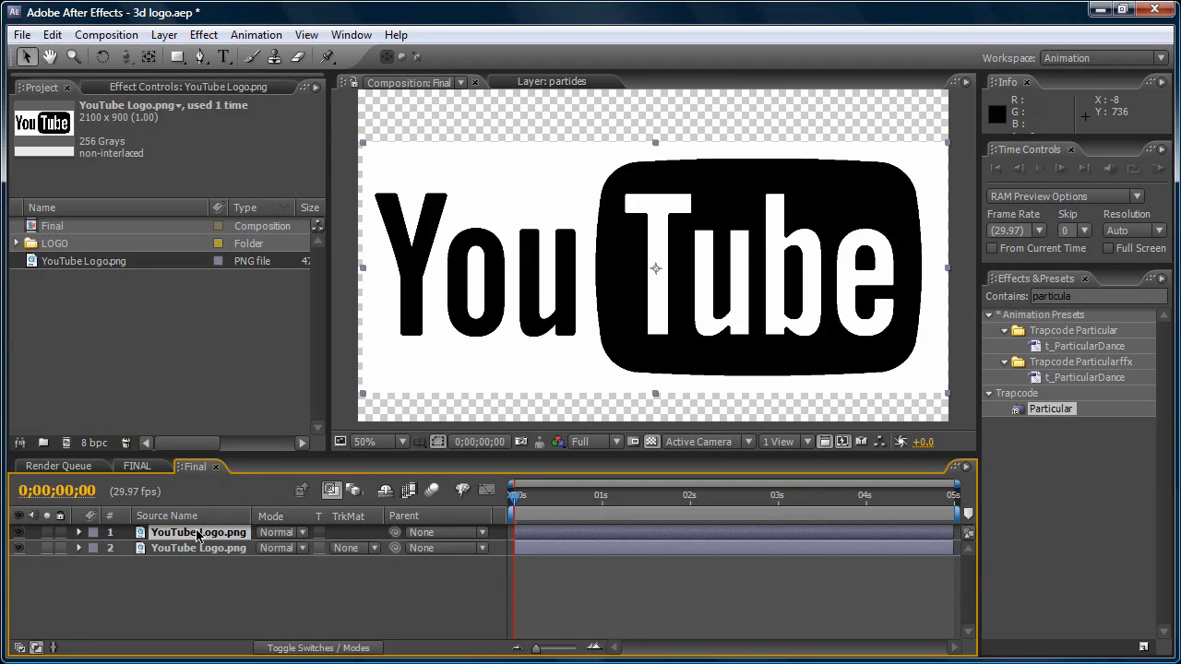
{"action": "key", "text": "Return"}
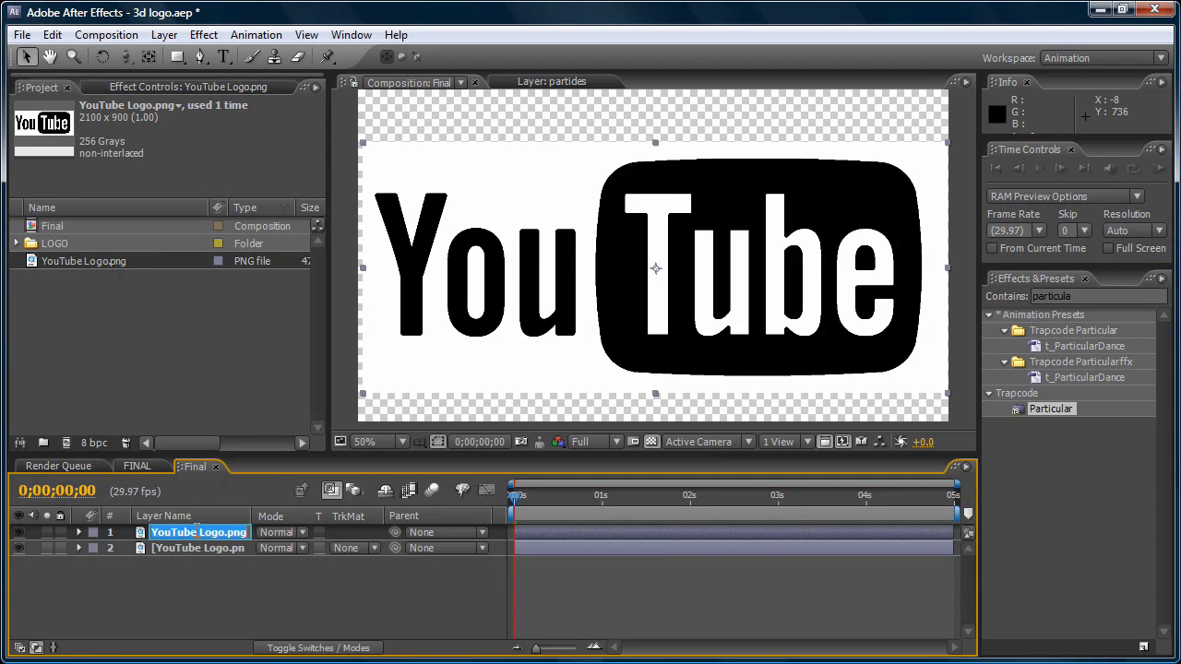
{"action": "type", "text": "YOU"}
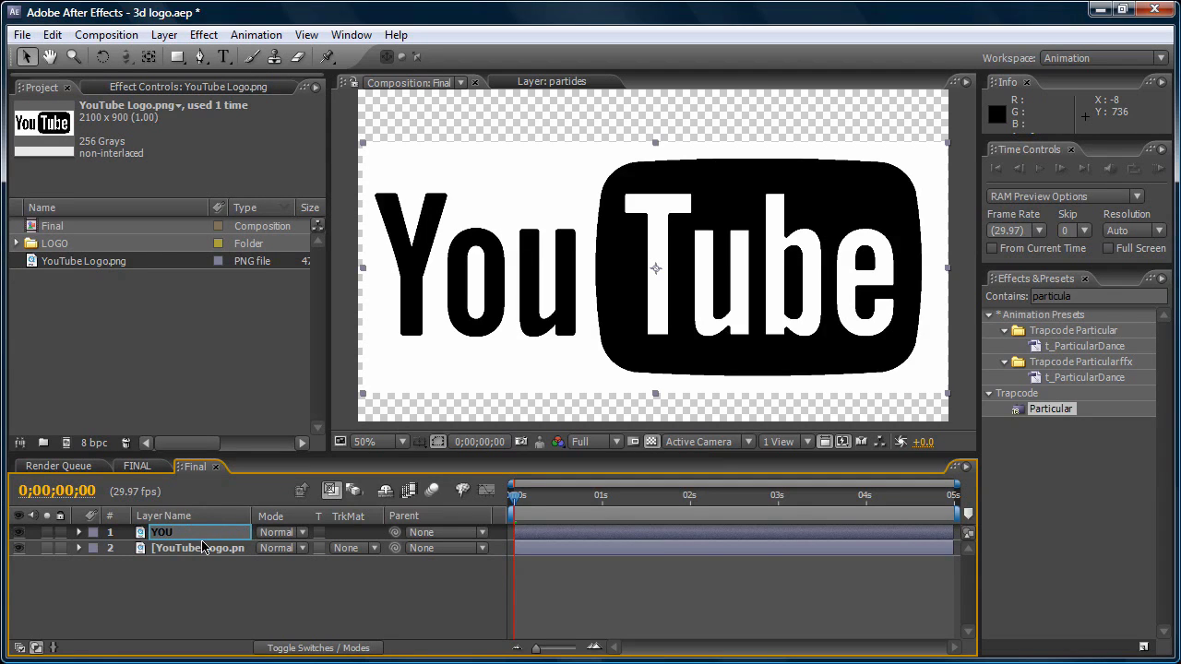
{"action": "left_click", "coordinate": [212, 551]}
{"action": "key", "text": "Return"}
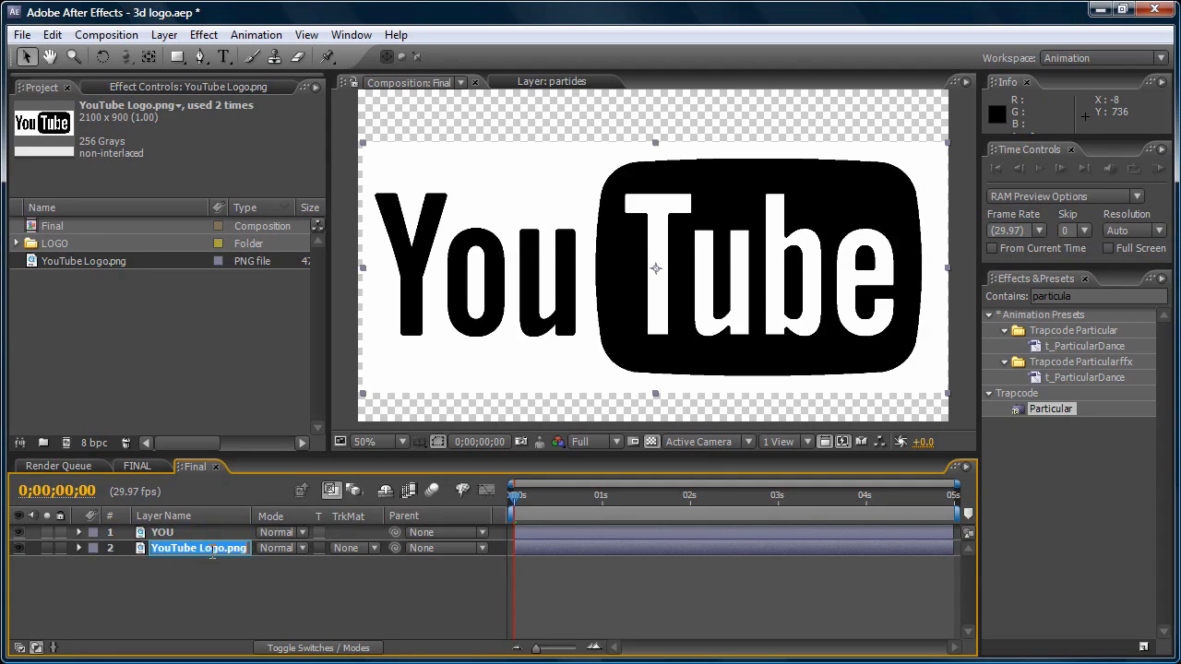
{"action": "type", "text": "TUBE"}
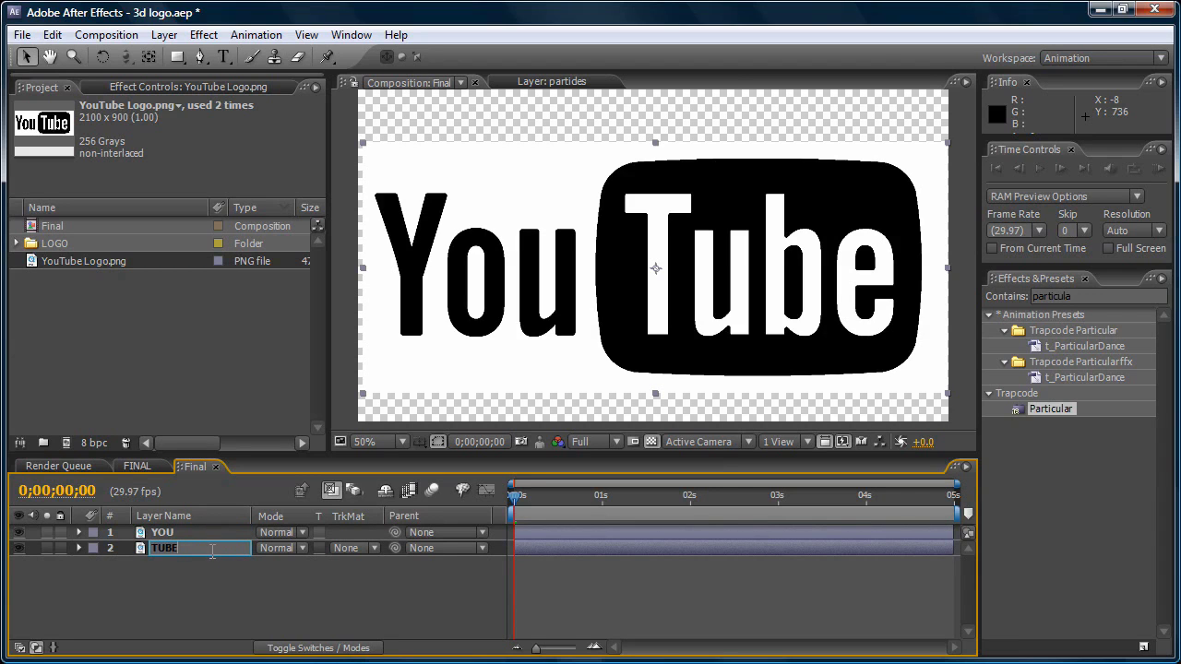
{"action": "left_click", "coordinate": [211, 587]}
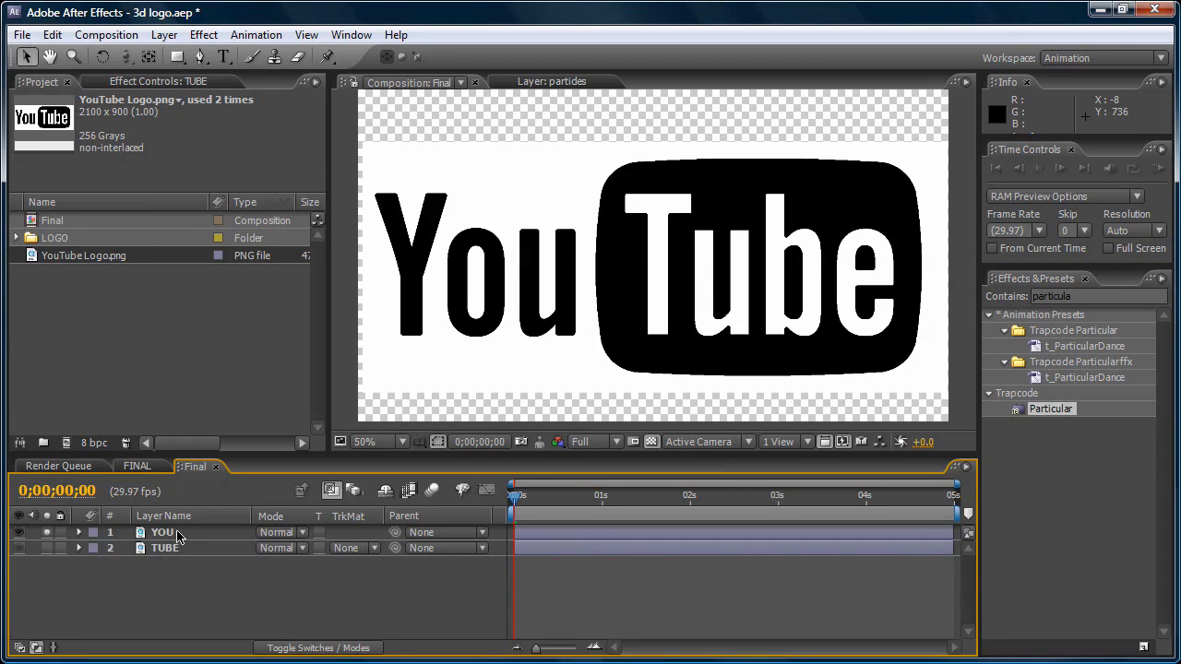
{"action": "left_click", "coordinate": [178, 535]}
Step: Mask the YOU layer with a rectangle around the word You and unsolo it
{"action": "left_click", "coordinate": [177, 57]}
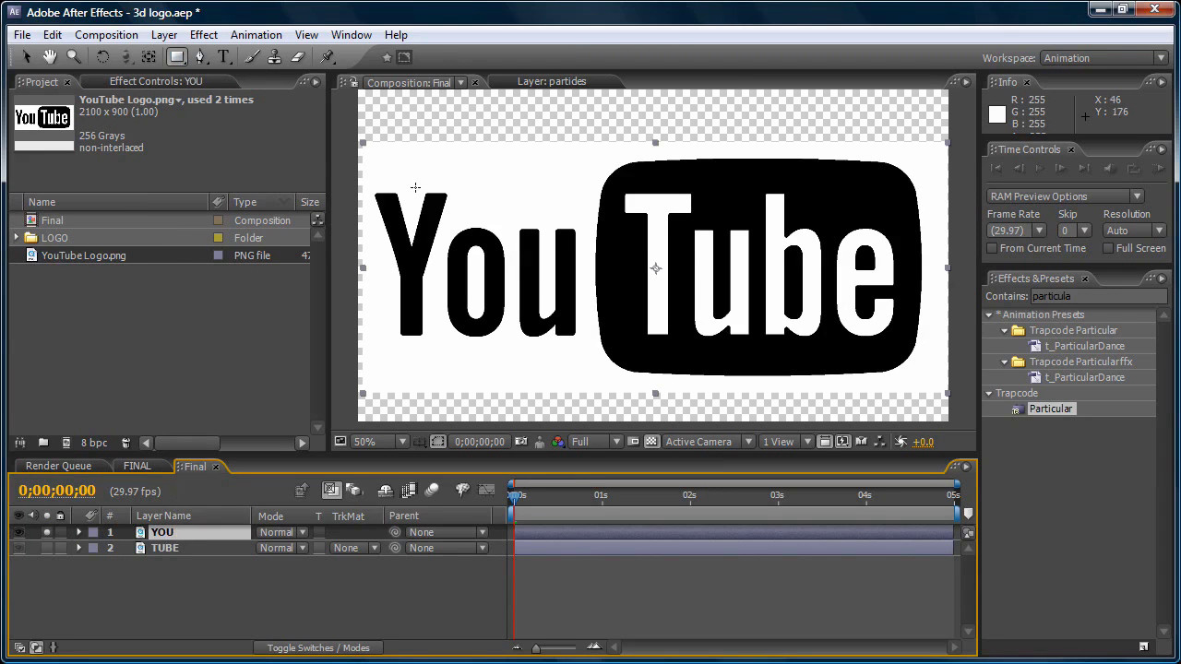
{"action": "left_click_drag", "start_coordinate": [366, 151], "coordinate": [589, 370]}
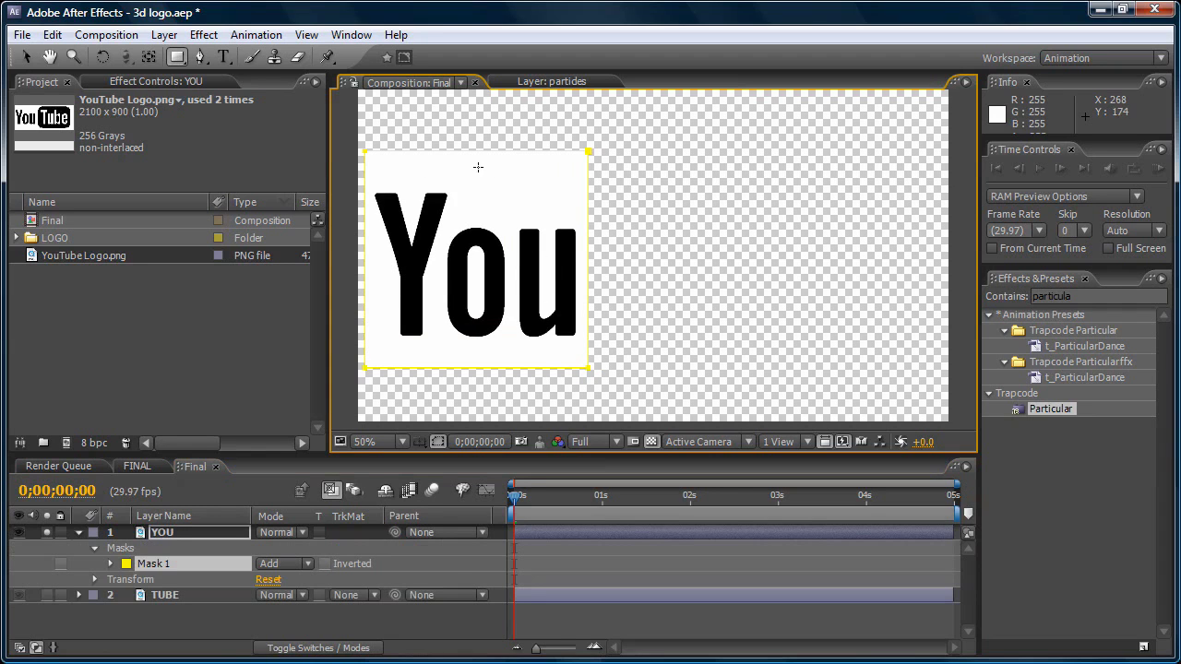
{"action": "left_click", "coordinate": [47, 534]}
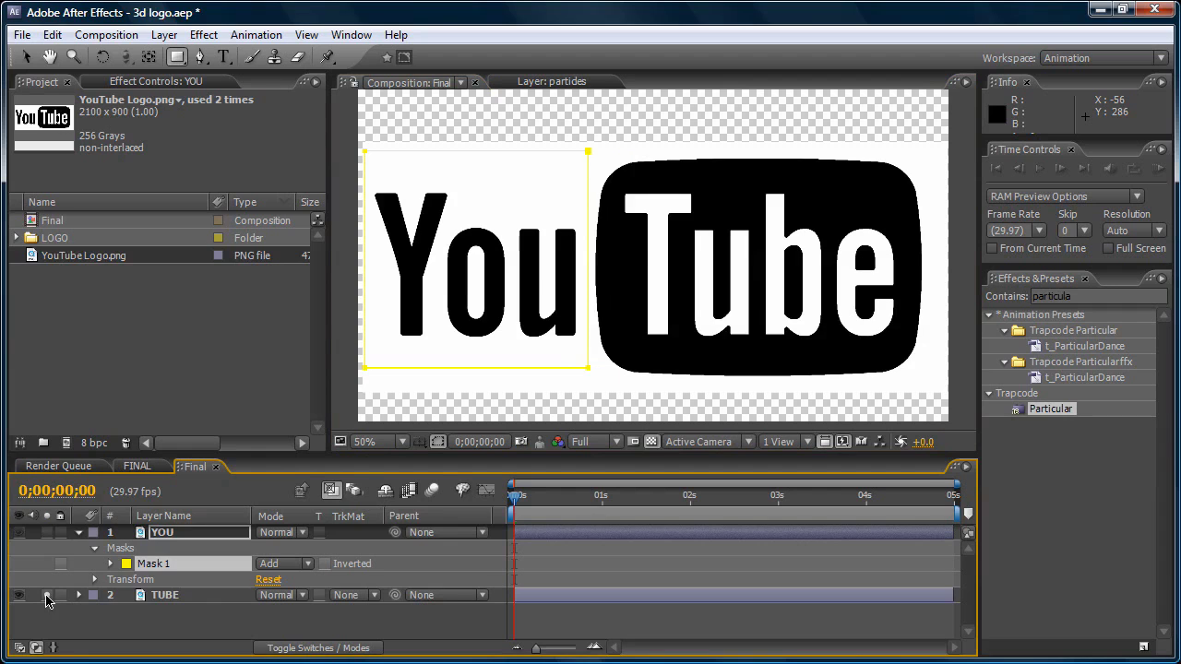
Step: Draw a rectangle mask around the Tube badge on TUBE and nudge it left twice
{"action": "left_click", "coordinate": [185, 598]}
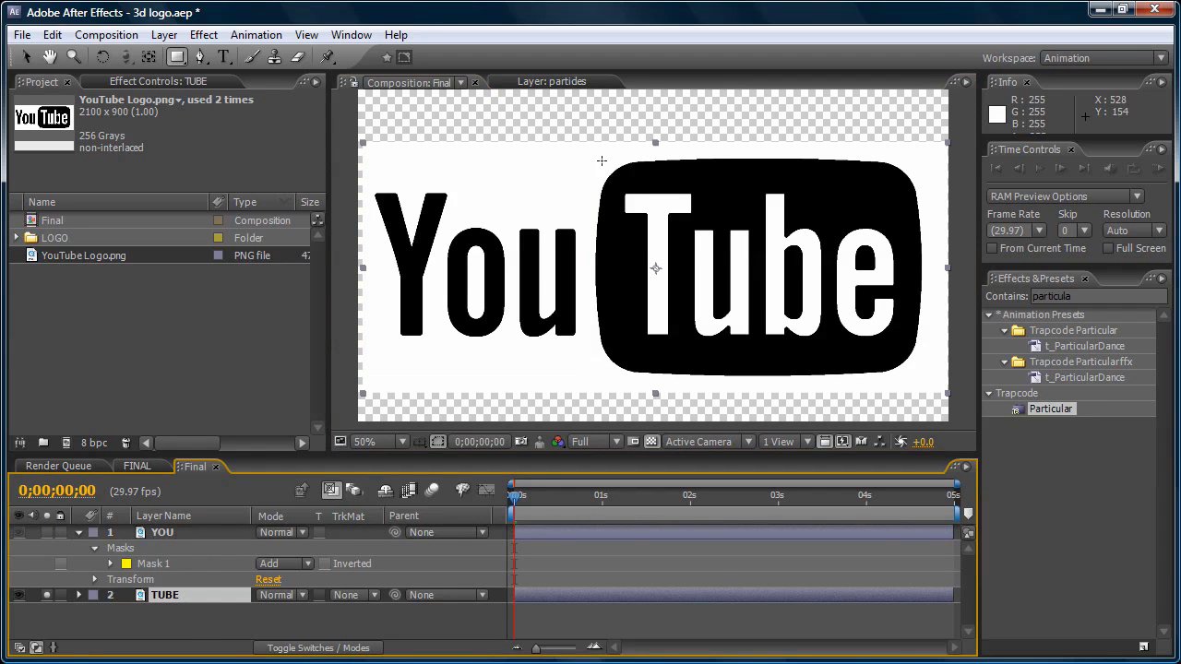
{"action": "left_click_drag", "start_coordinate": [596, 154], "coordinate": [932, 382]}
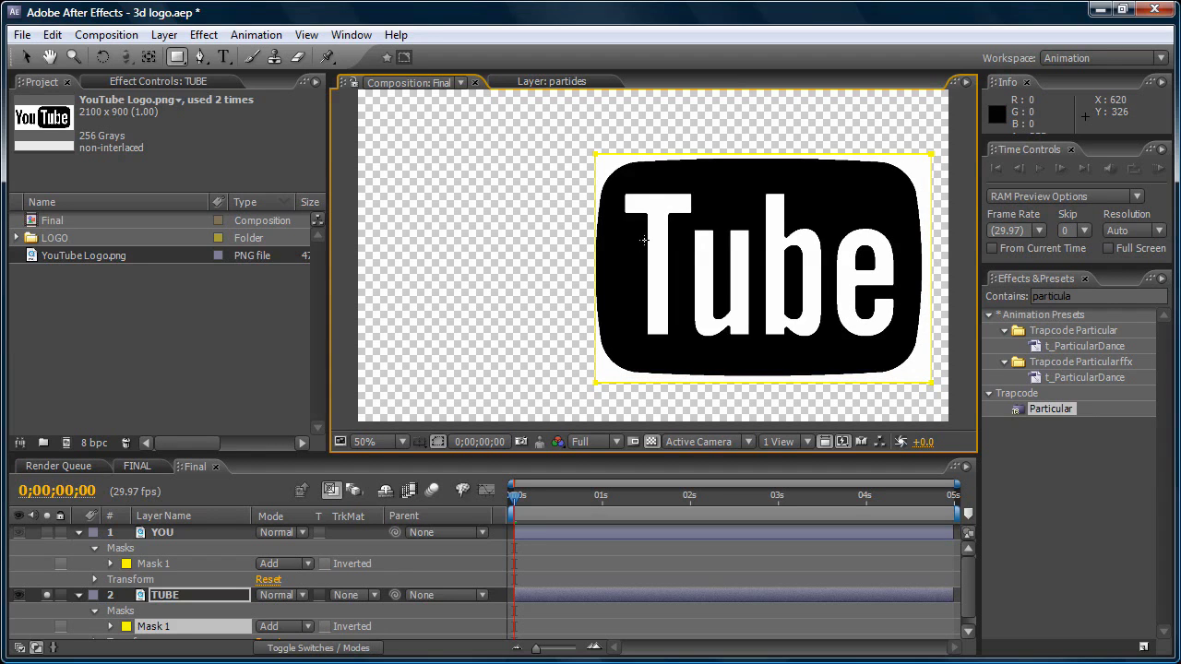
{"action": "key", "text": "Left"}
{"action": "key", "text": "Left"}
{"action": "key", "text": "Left"}
{"action": "key", "text": "Left"}
{"action": "key", "text": "Left"}
{"action": "key", "text": "Left"}
{"action": "key", "text": "Left"}
{"action": "key", "text": "Left"}
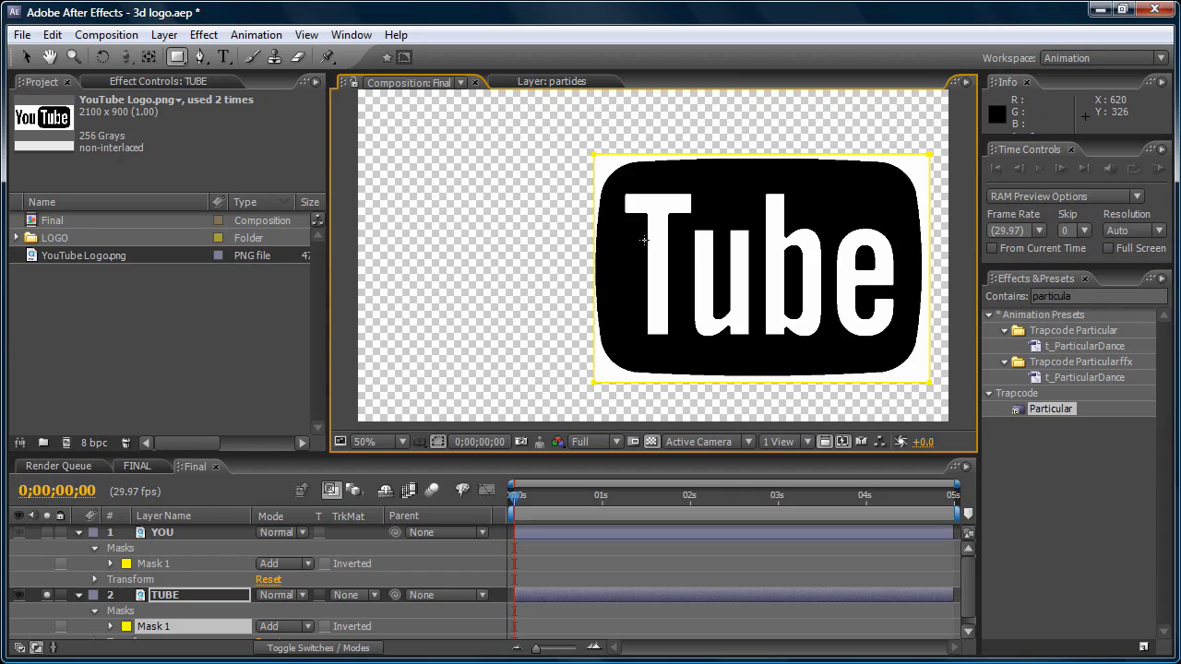
{"action": "key", "text": "Left"}
{"action": "key", "text": "Left"}
{"action": "key", "text": "Left"}
{"action": "key", "text": "Left"}
{"action": "key", "text": "Left"}
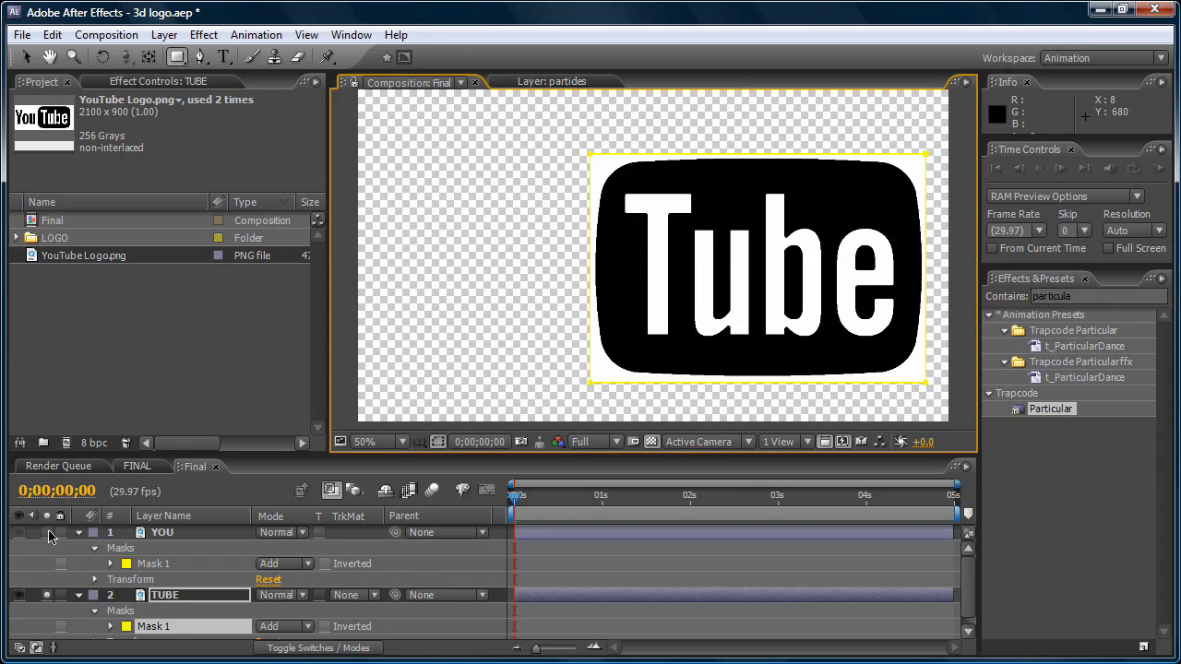
Step: Collapse both layers' properties and unsolo TUBE to show the complete logo
{"action": "left_click", "coordinate": [81, 597]}
{"action": "left_click", "coordinate": [80, 596]}
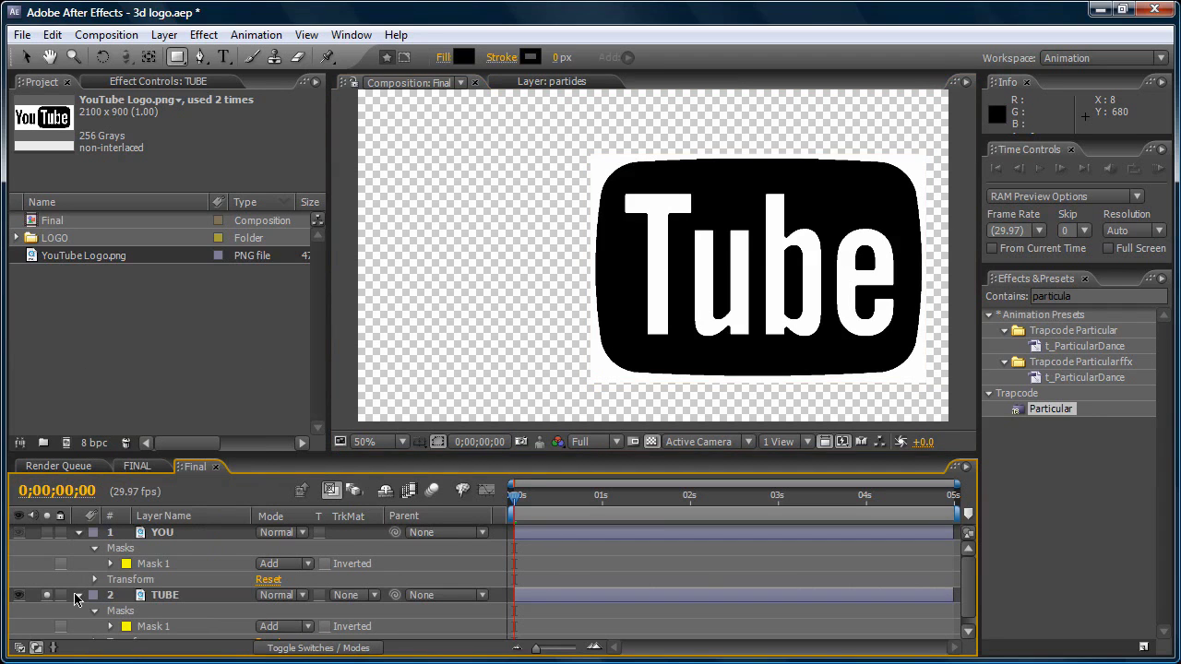
{"action": "left_click", "coordinate": [78, 595]}
{"action": "left_click", "coordinate": [79, 534]}
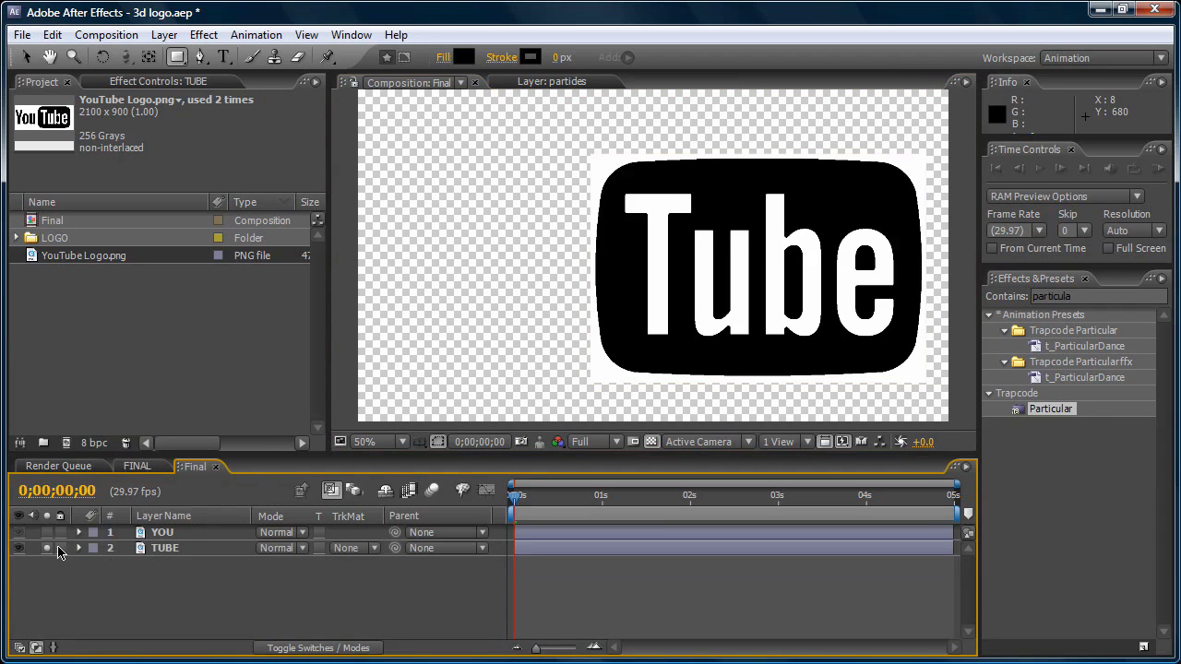
{"action": "left_click", "coordinate": [50, 549]}
{"action": "scroll", "coordinate": [592, 190], "scroll_direction": "down", "scroll_amount": 3}
{"action": "scroll", "coordinate": [592, 190], "scroll_direction": "up", "scroll_amount": 5}
{"action": "scroll", "coordinate": [592, 191], "scroll_direction": "down", "scroll_amount": 2}
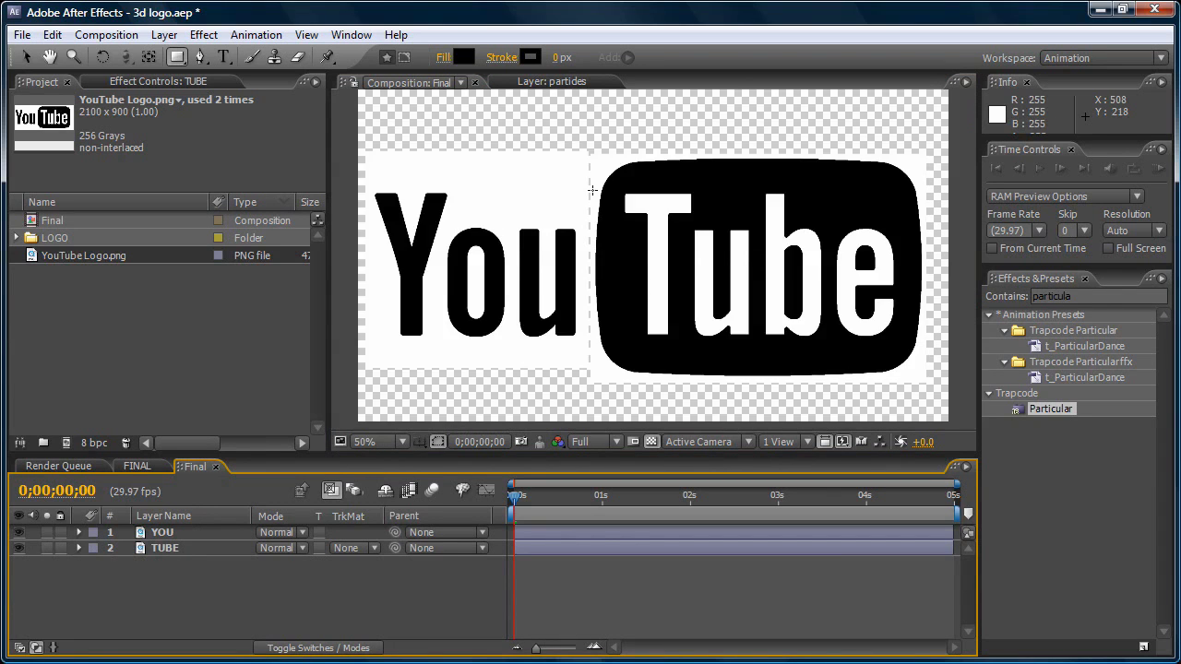
{"action": "scroll", "coordinate": [591, 190], "scroll_direction": "down", "scroll_amount": 2}
Step: Pre-compose the YOU layer into a composition named YOU
{"action": "left_click", "coordinate": [165, 534]}
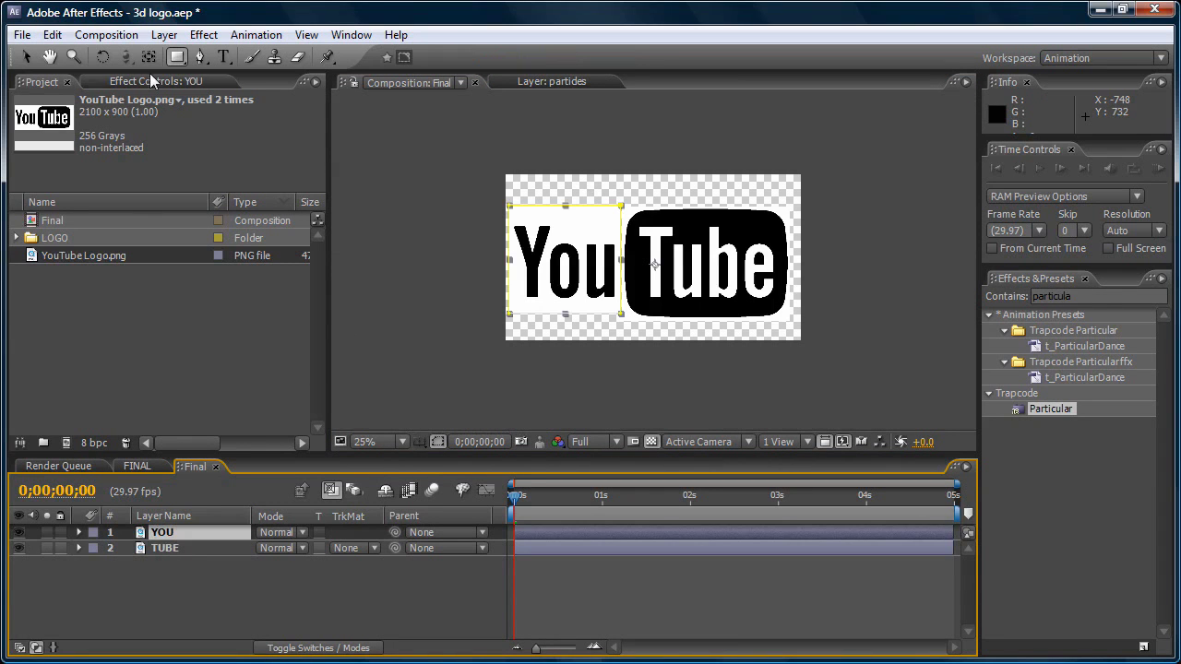
{"action": "left_click", "coordinate": [165, 35]}
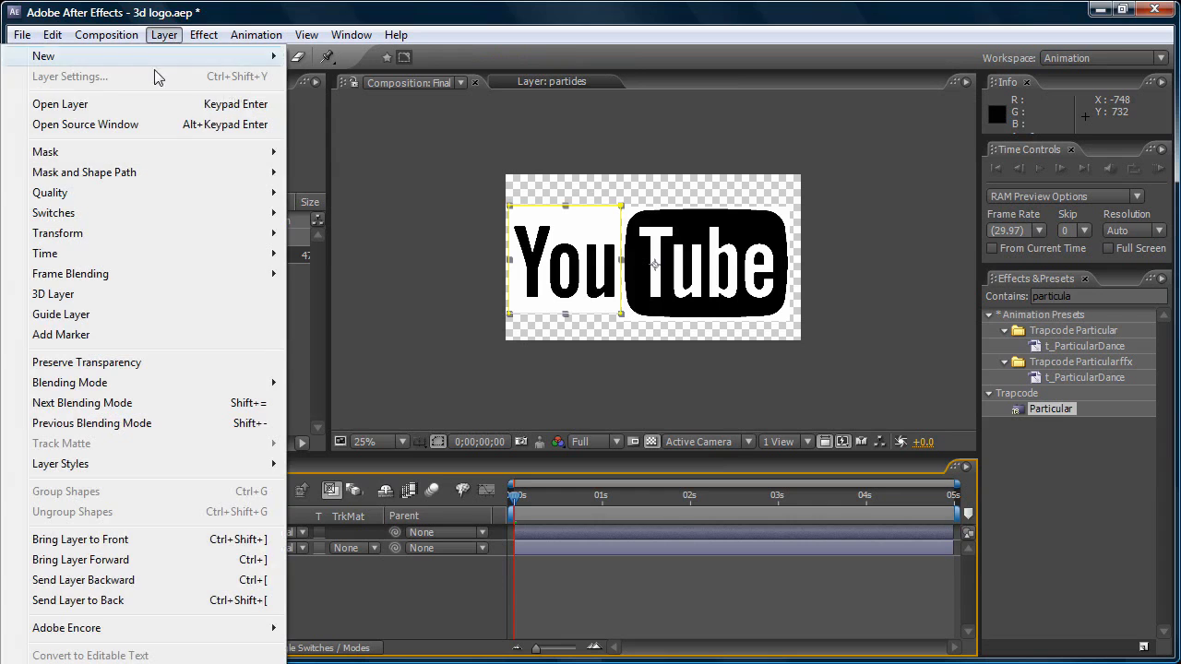
{"action": "key", "text": "ctrl+shift+c"}
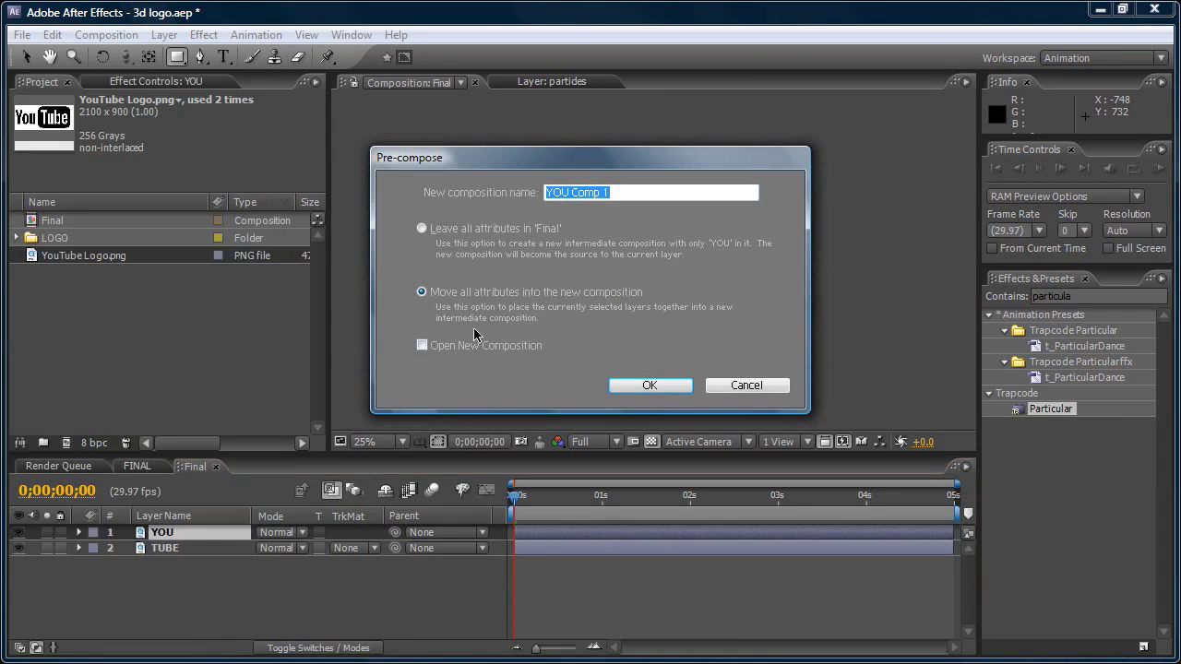
{"action": "type", "text": "YOU"}
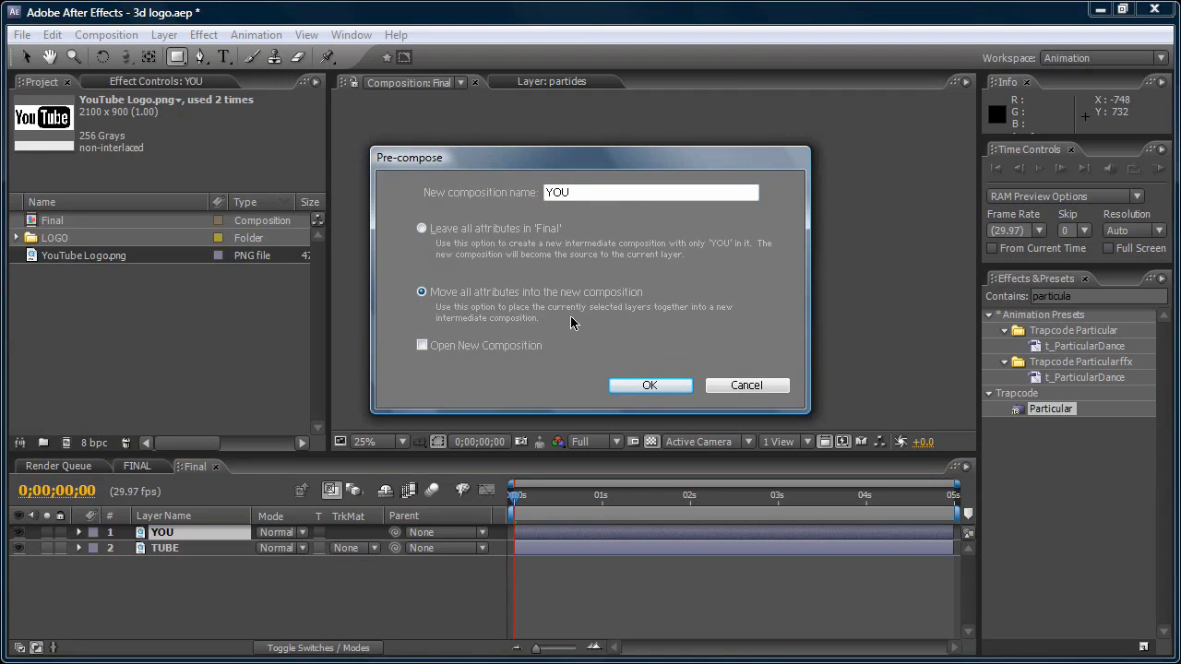
{"action": "left_click", "coordinate": [671, 383]}
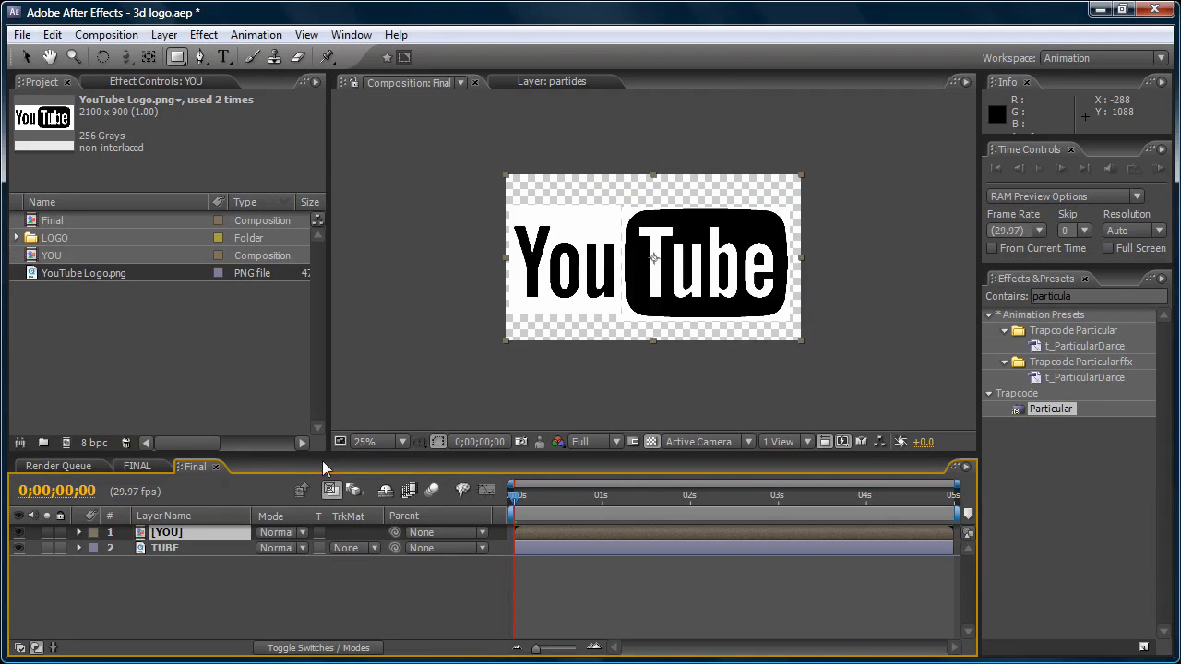
Step: Pre-compose the TUBE layer into a composition named TUBE, cancelling a stray Auto-trace
{"action": "left_click", "coordinate": [196, 548]}
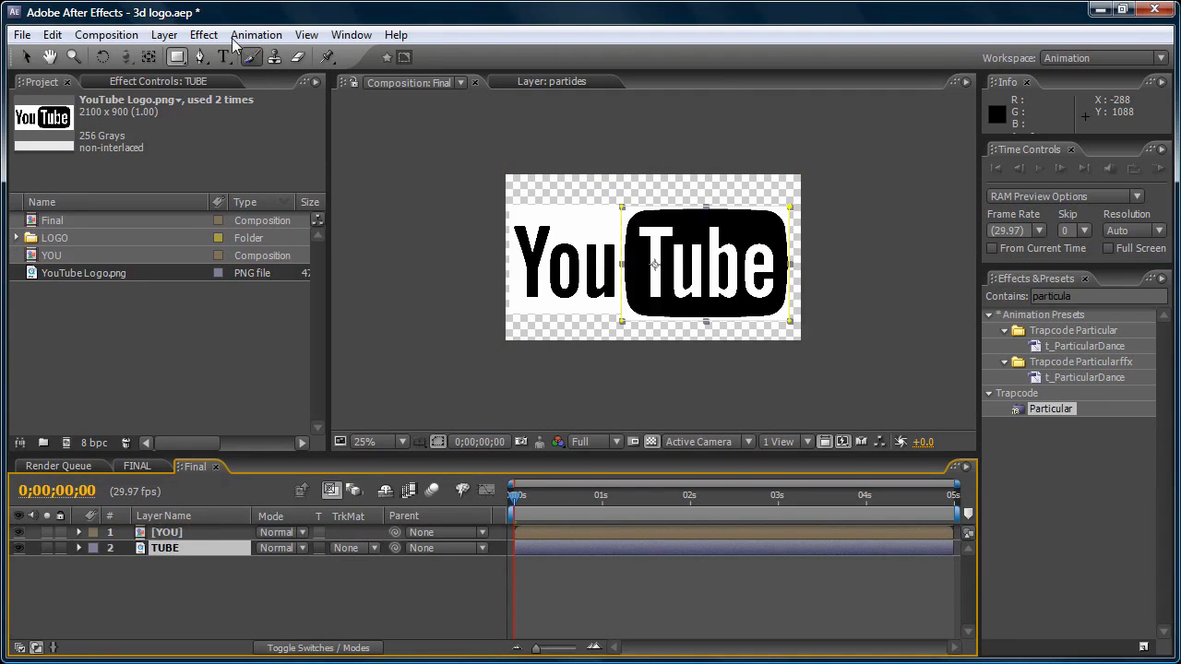
{"action": "left_click", "coordinate": [164, 34]}
{"action": "left_click", "coordinate": [153, 572]}
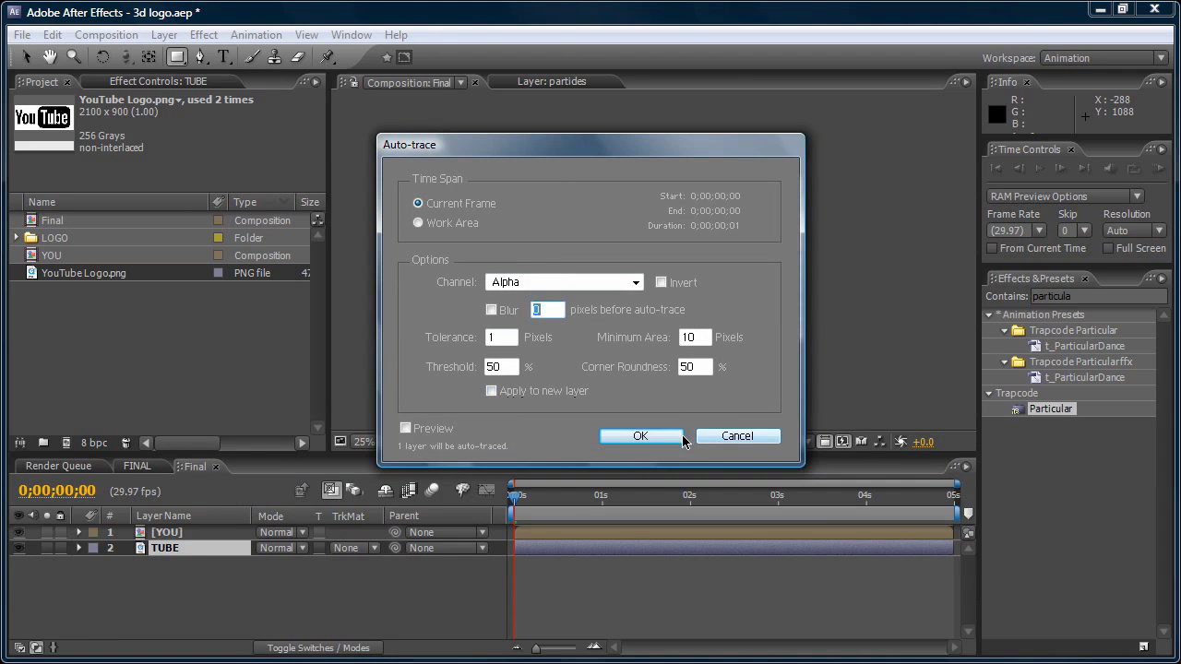
{"action": "left_click", "coordinate": [739, 439]}
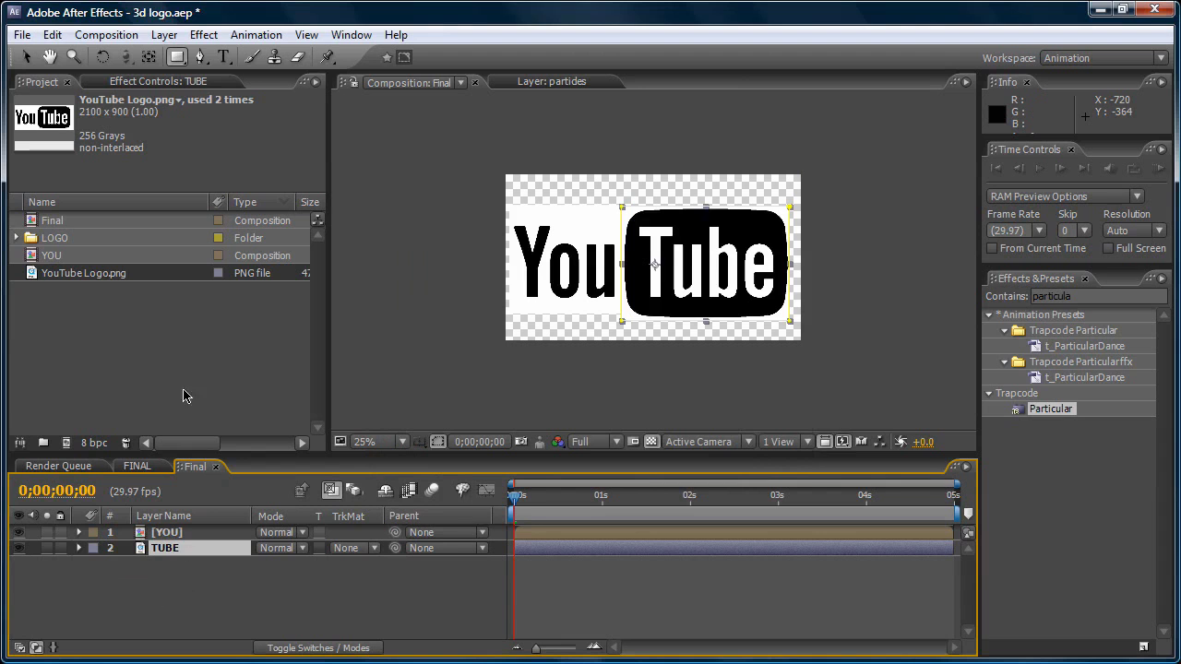
{"action": "left_click", "coordinate": [166, 35]}
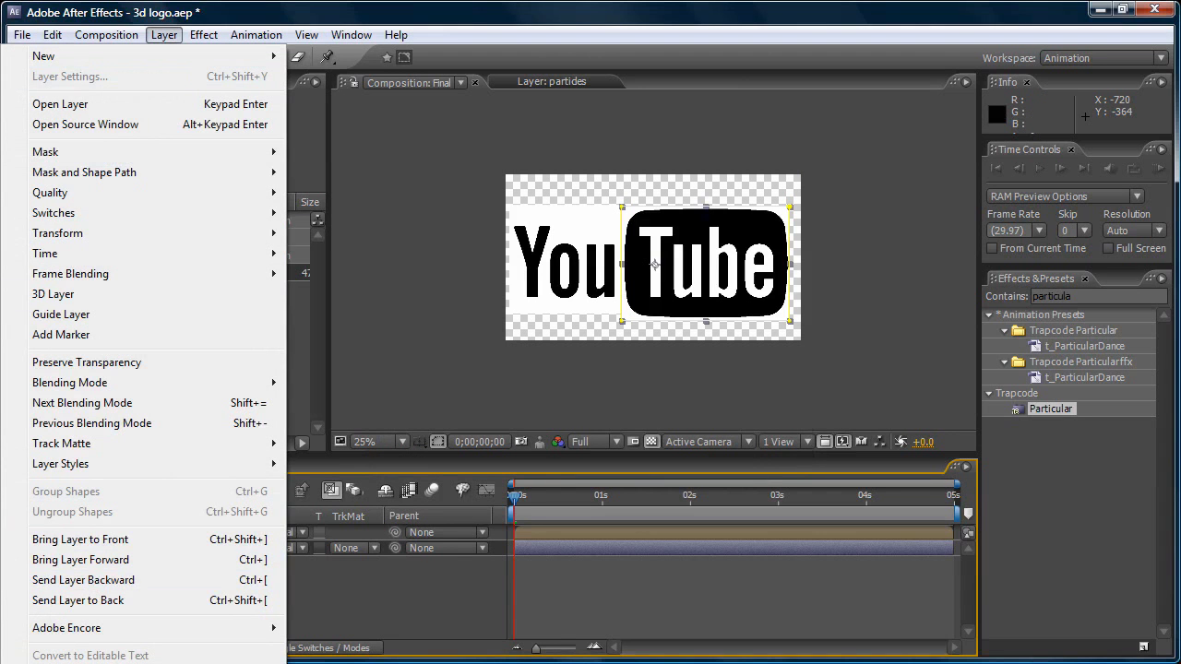
{"action": "key", "text": "ctrl+shift+c"}
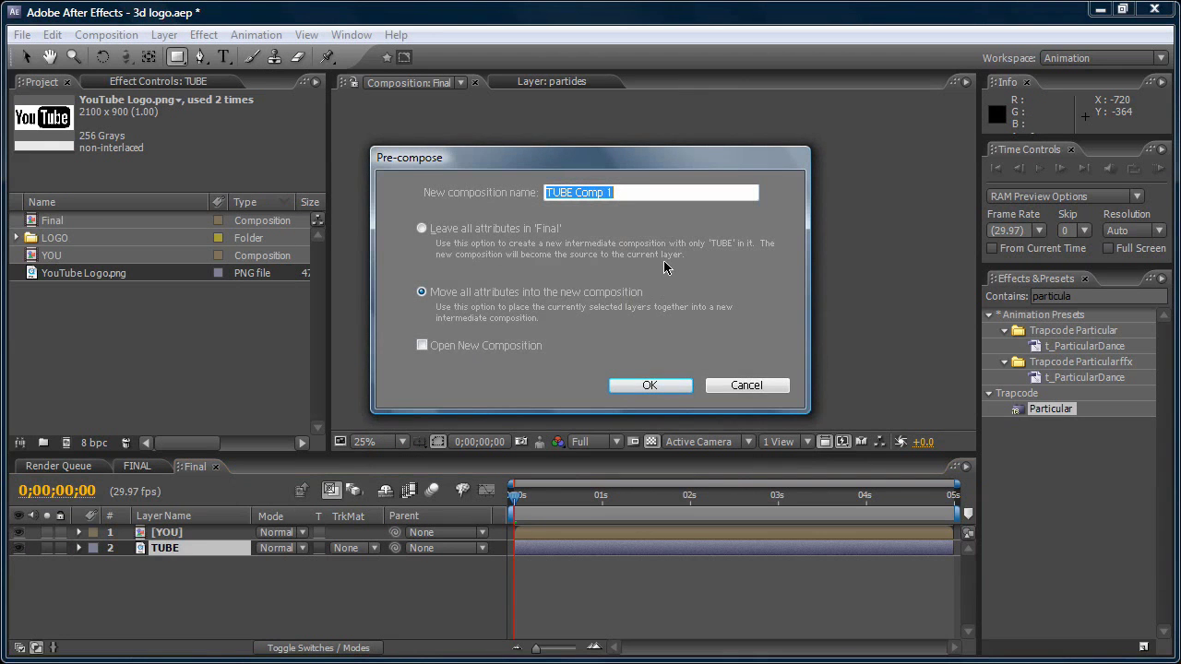
{"action": "type", "text": "TUBE"}
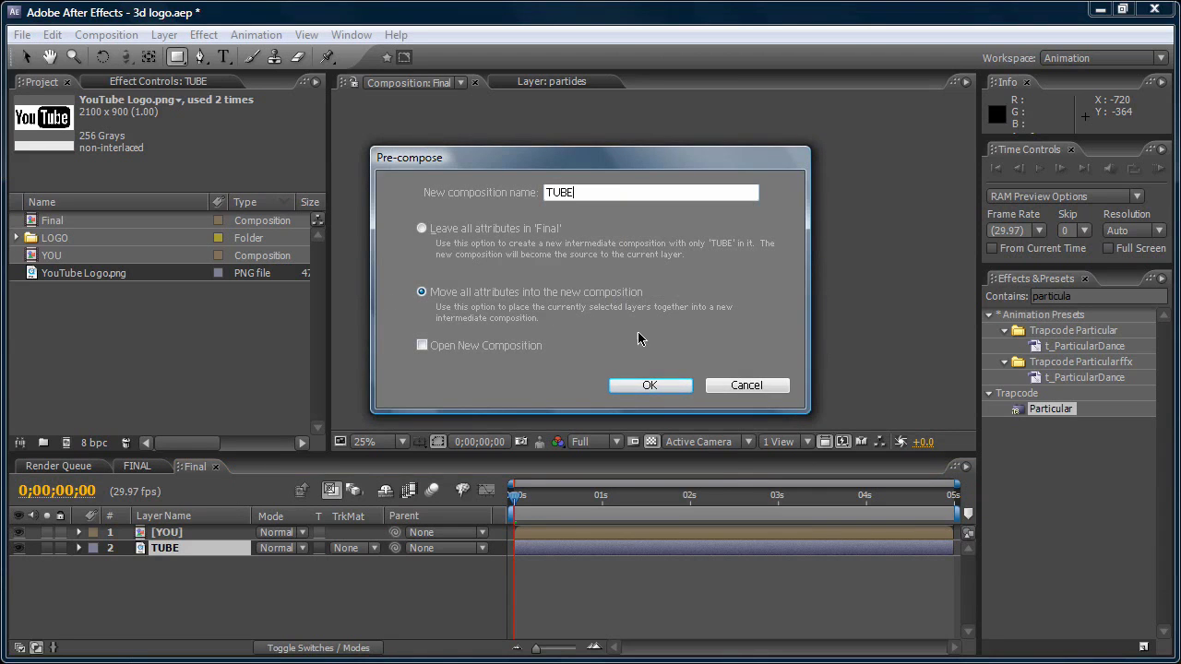
{"action": "left_click", "coordinate": [661, 387]}
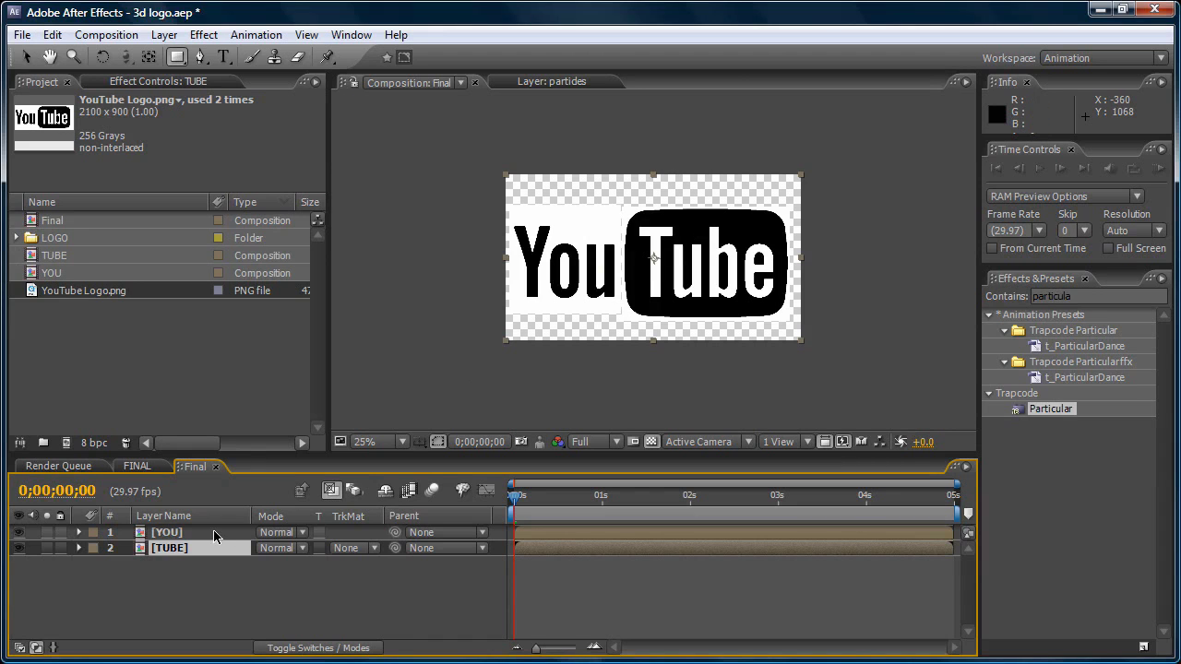
{"action": "left_click", "coordinate": [204, 536]}
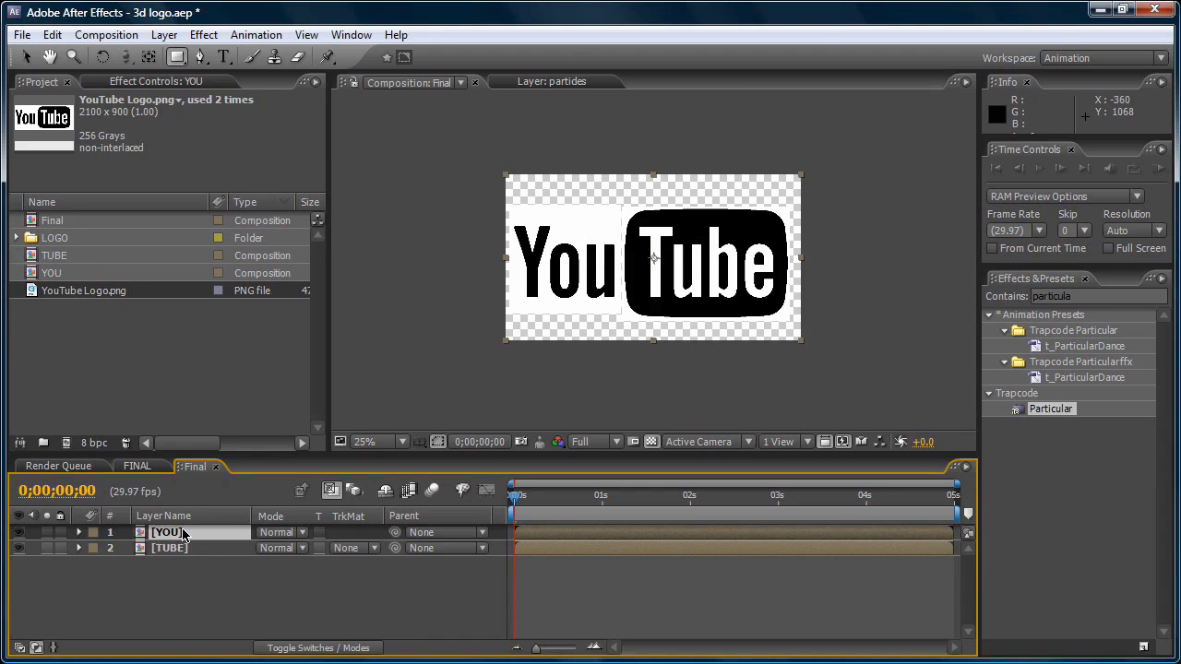
Step: Inside the YOU precomp, create a white comp-sized solid
{"action": "double_click", "coordinate": [183, 536]}
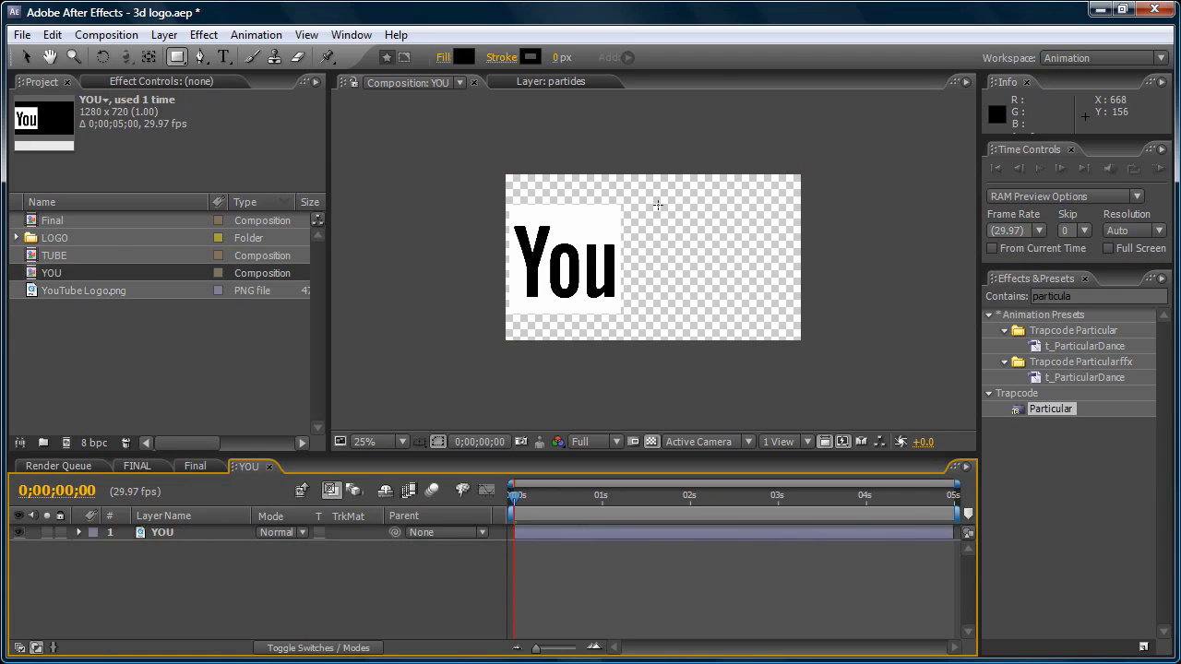
{"action": "scroll", "coordinate": [540, 201], "scroll_direction": "up", "scroll_amount": 2}
{"action": "left_click", "coordinate": [165, 35]}
{"action": "mouse_move", "coordinate": [184, 58]}
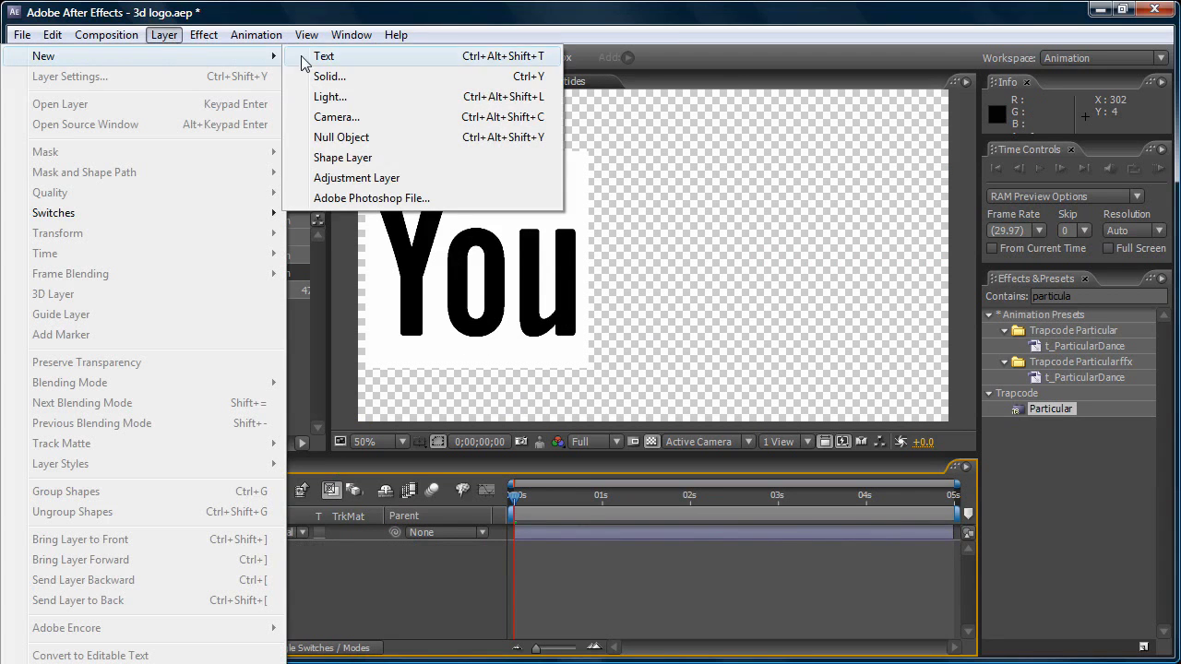
{"action": "left_click", "coordinate": [342, 79]}
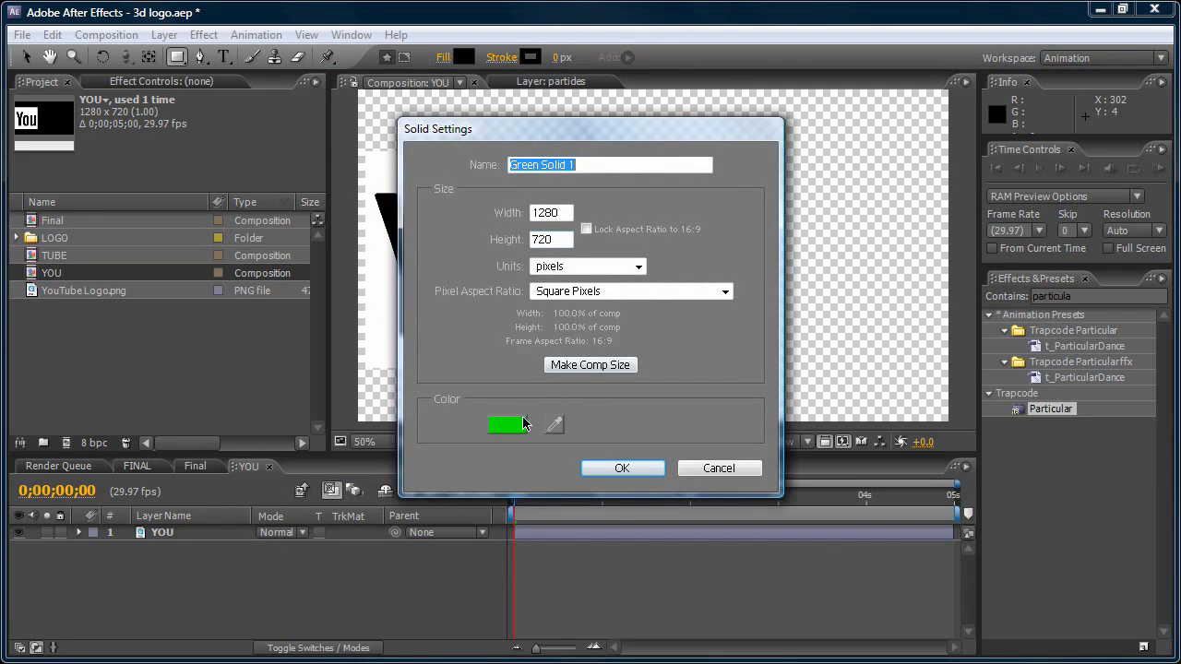
{"action": "left_click", "coordinate": [513, 426]}
{"action": "left_click", "coordinate": [30, 70]}
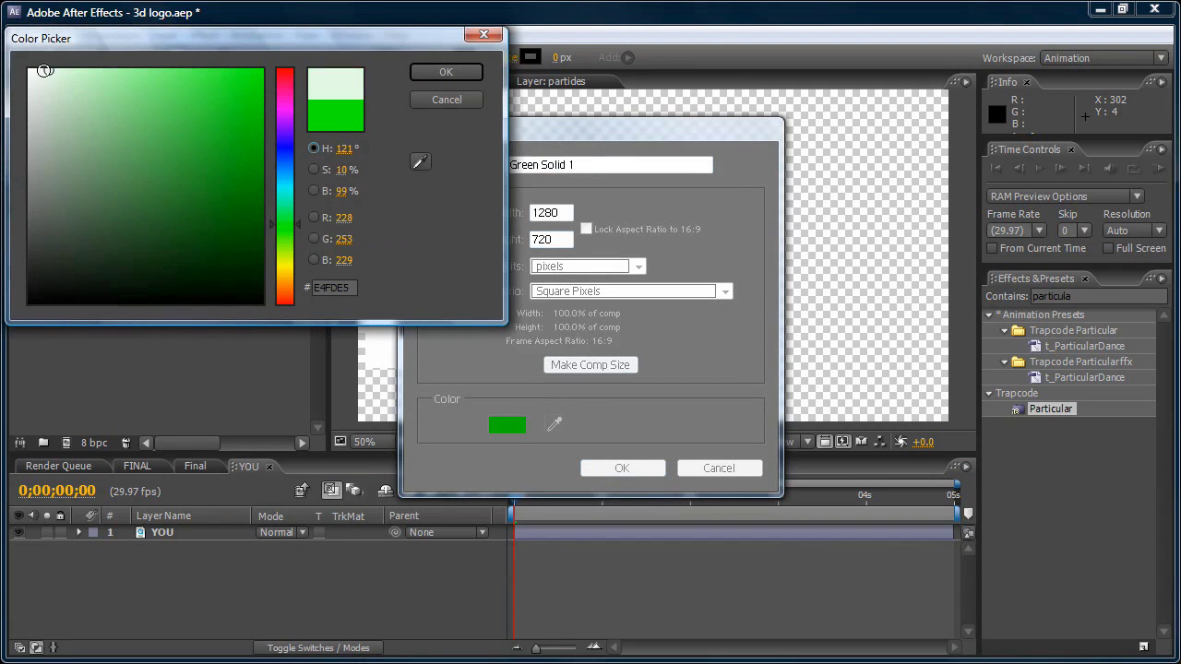
{"action": "left_click", "coordinate": [443, 73]}
{"action": "left_click", "coordinate": [599, 369]}
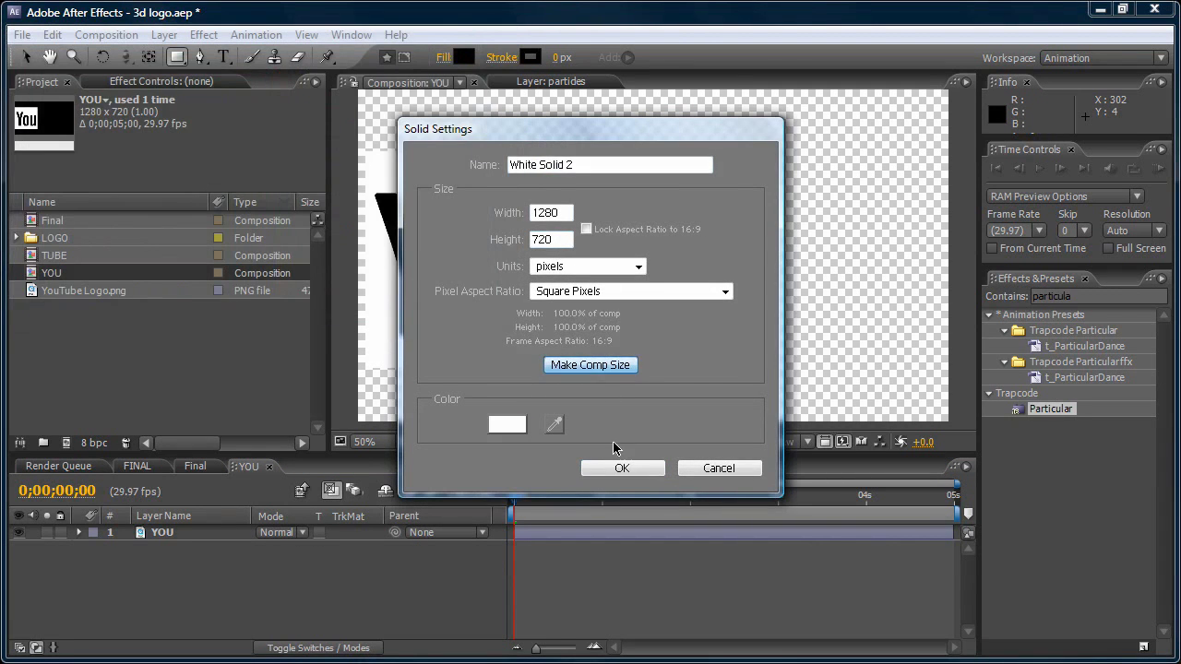
{"action": "left_click", "coordinate": [625, 468]}
Step: Move White Solid 2 beneath YOU and mask it to a rectangle around You
{"action": "left_click_drag", "start_coordinate": [207, 554], "coordinate": [208, 562]}
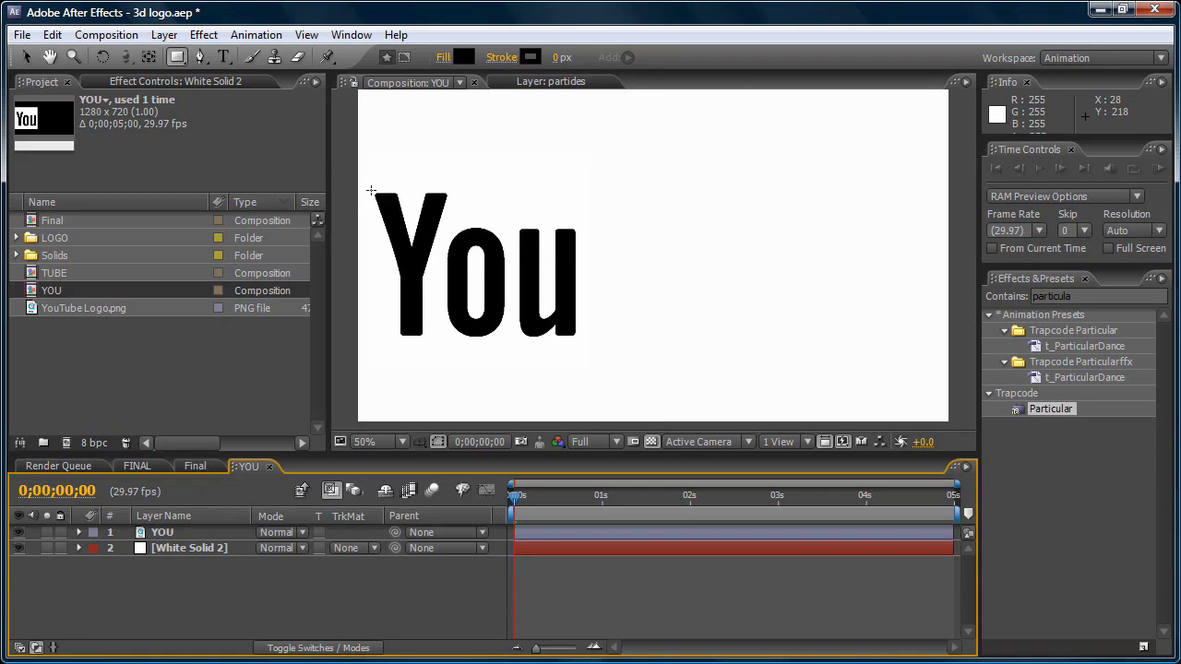
{"action": "left_click", "coordinate": [190, 549]}
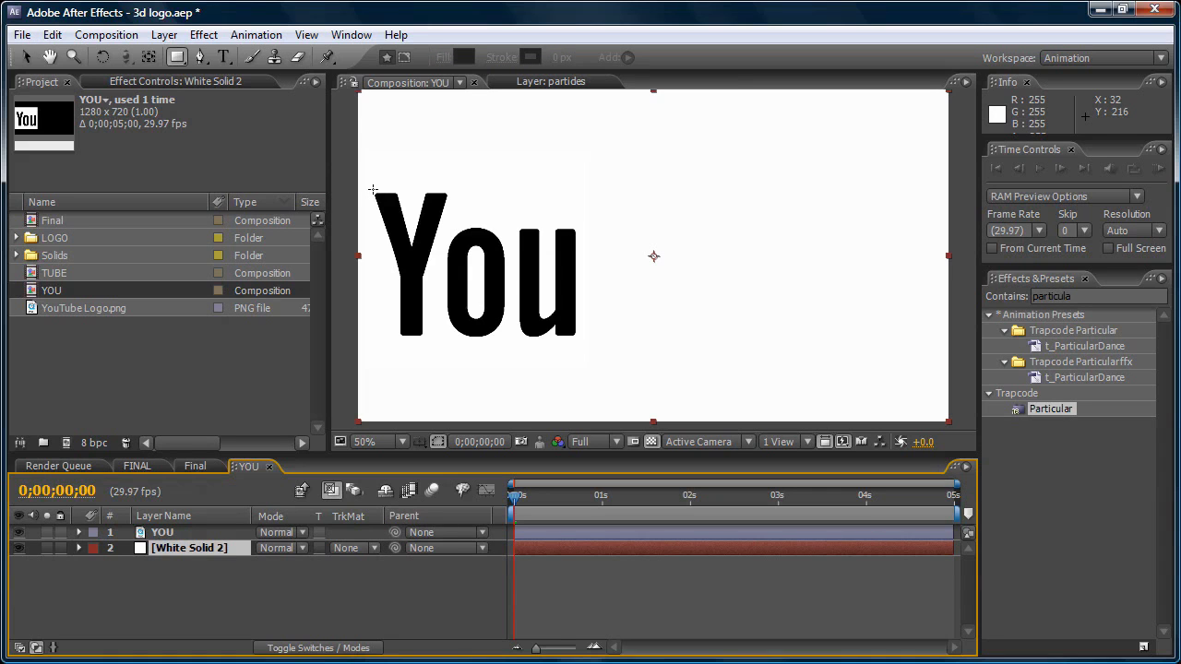
{"action": "left_click_drag", "start_coordinate": [372, 191], "coordinate": [582, 360]}
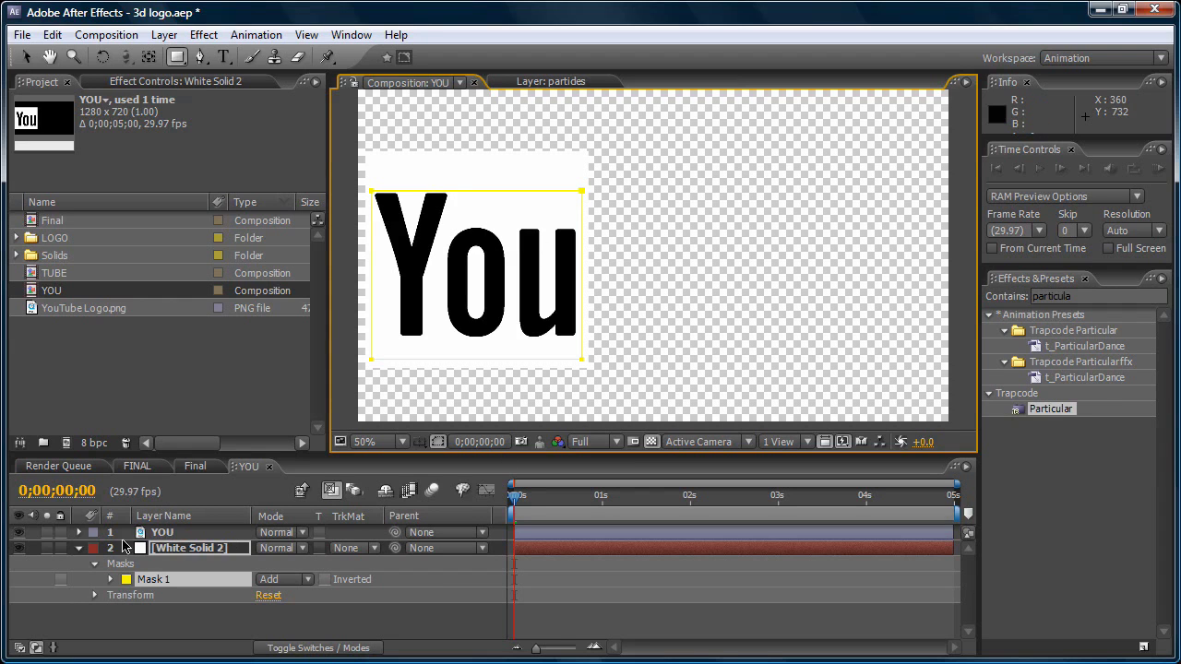
Step: Set White Solid 2's Track Matte to Luma Inverted "YOU", check it, then return to Final
{"action": "left_click", "coordinate": [80, 551]}
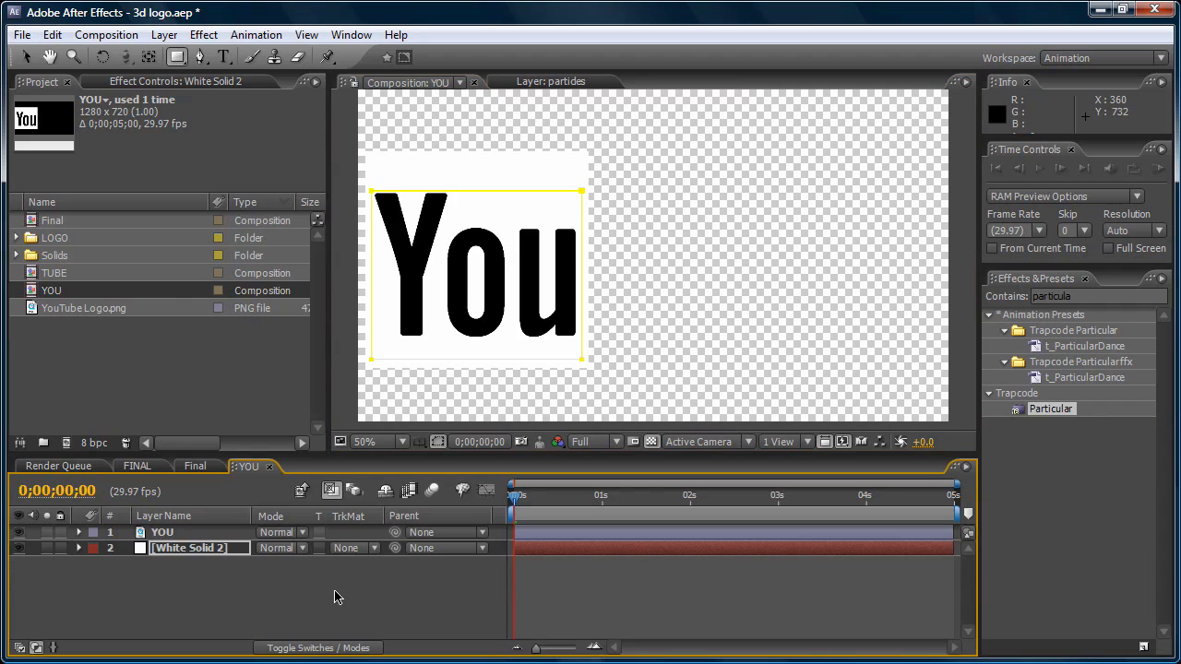
{"action": "left_click", "coordinate": [367, 549]}
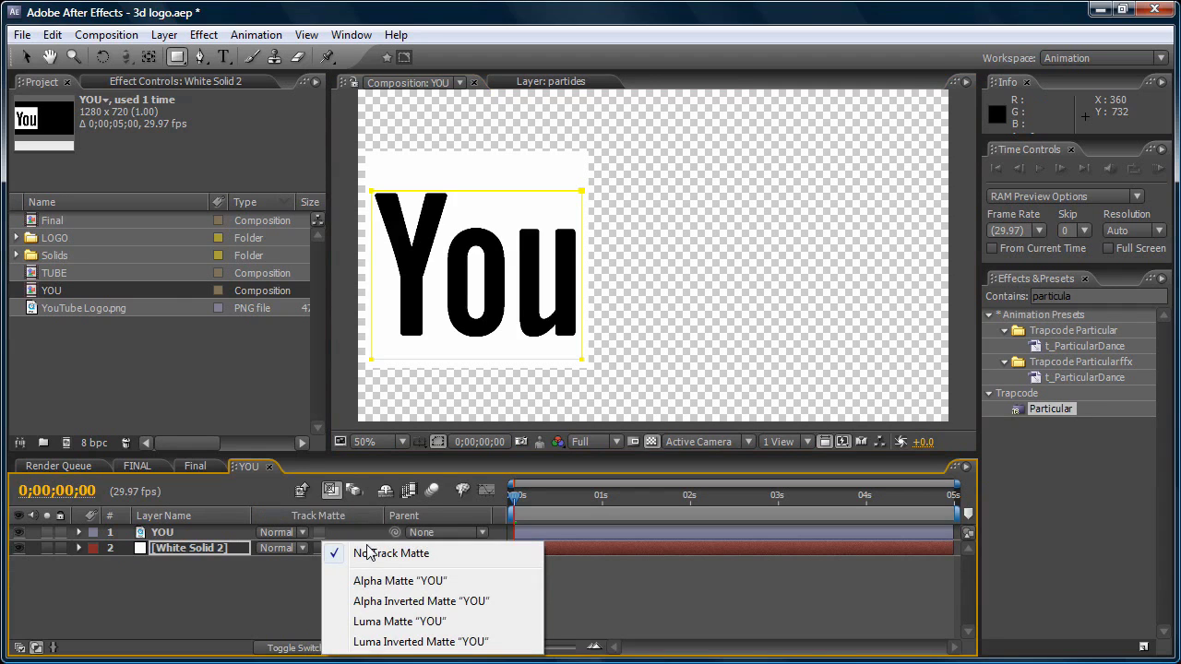
{"action": "left_click", "coordinate": [399, 642]}
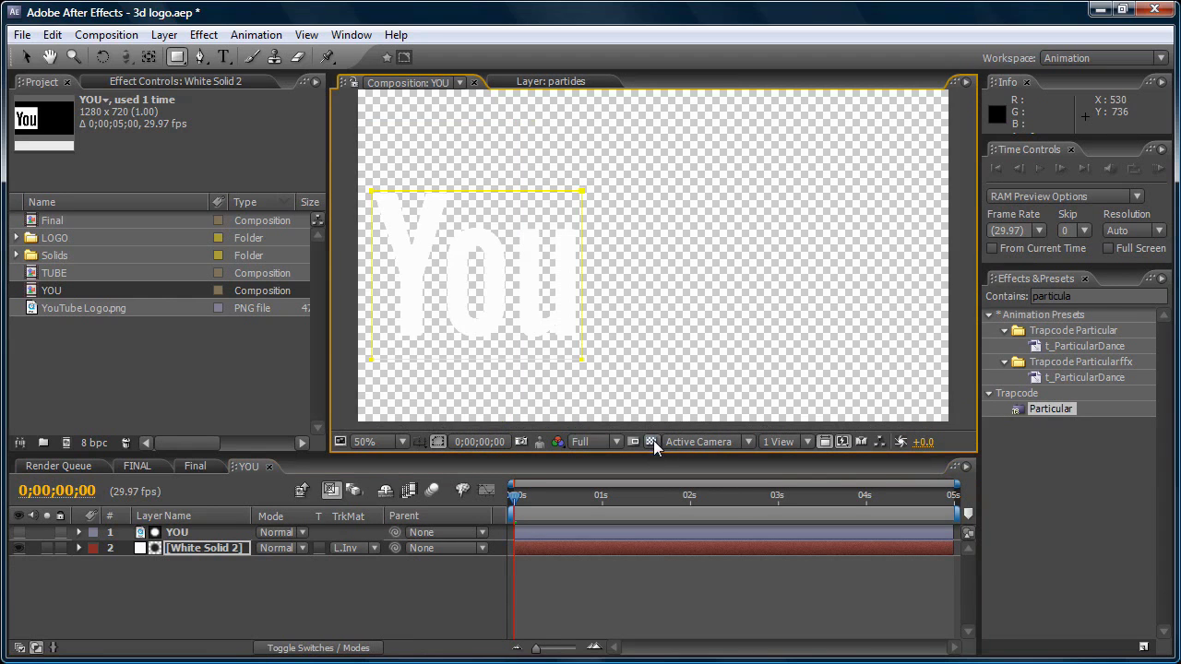
{"action": "left_click", "coordinate": [653, 441]}
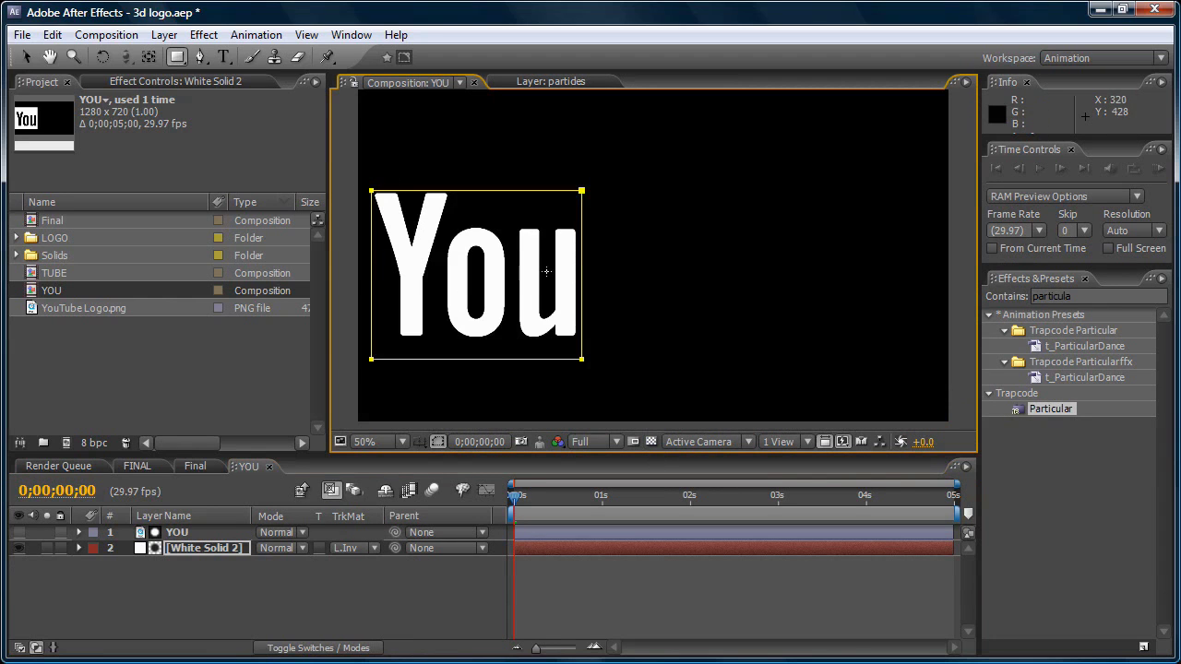
{"action": "left_click", "coordinate": [652, 441]}
{"action": "left_click", "coordinate": [269, 467]}
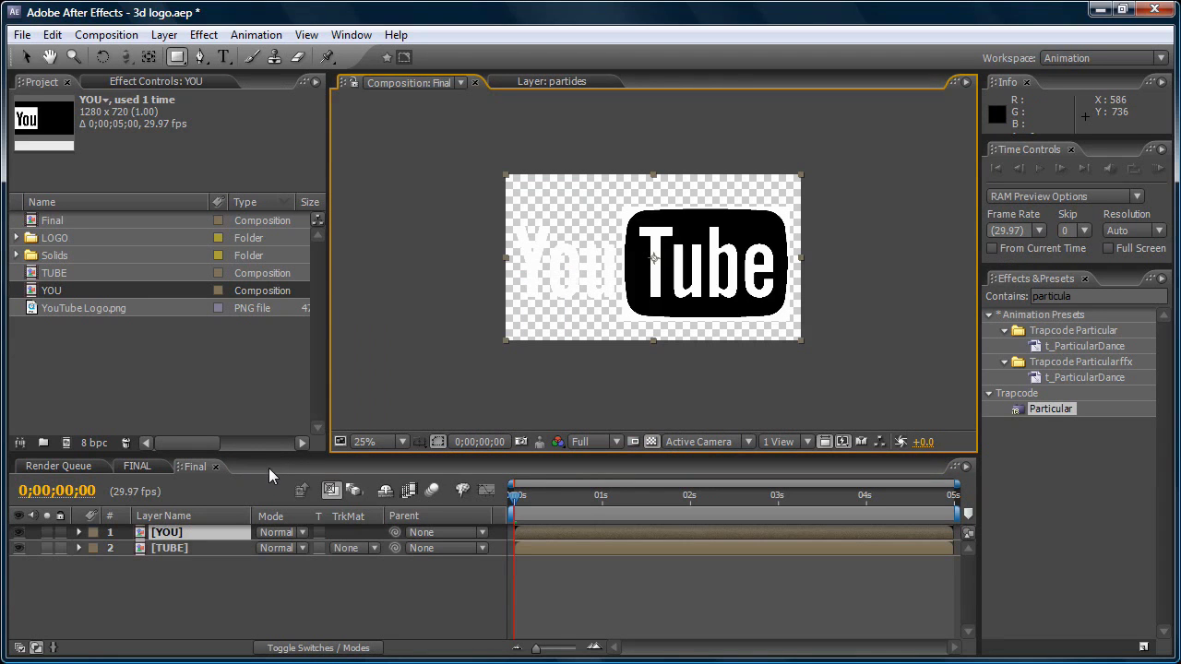
Step: In the TUBE precomp, add a comp-sized white solid beneath the TUBE layer
{"action": "left_click", "coordinate": [176, 550]}
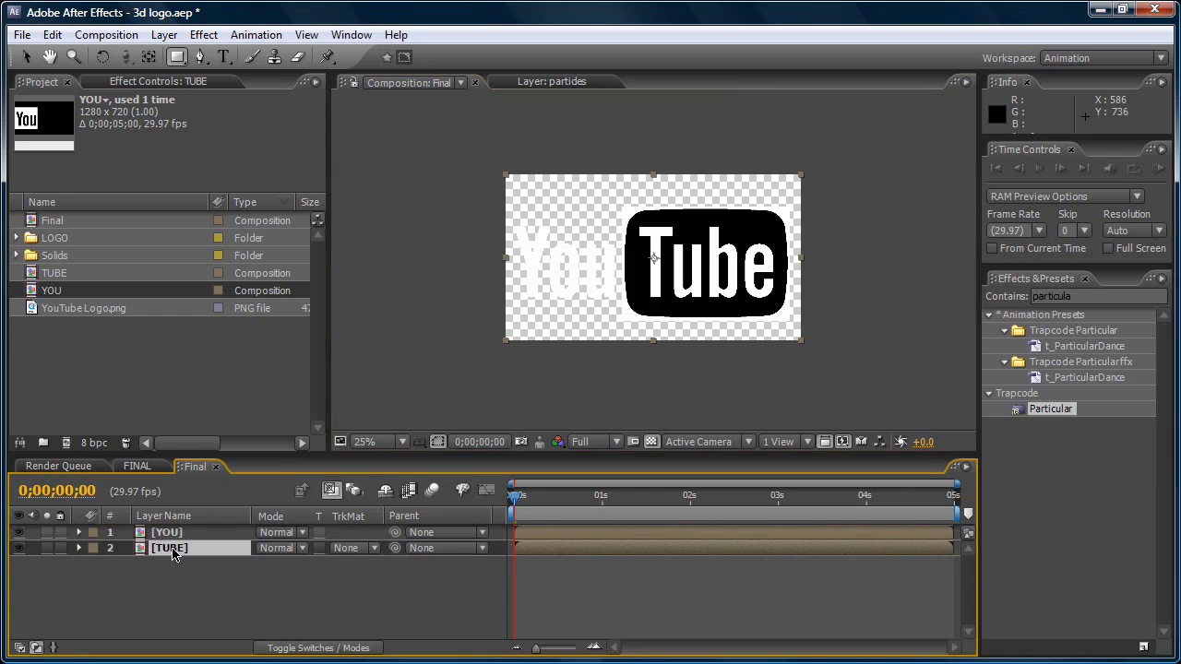
{"action": "double_click", "coordinate": [172, 551]}
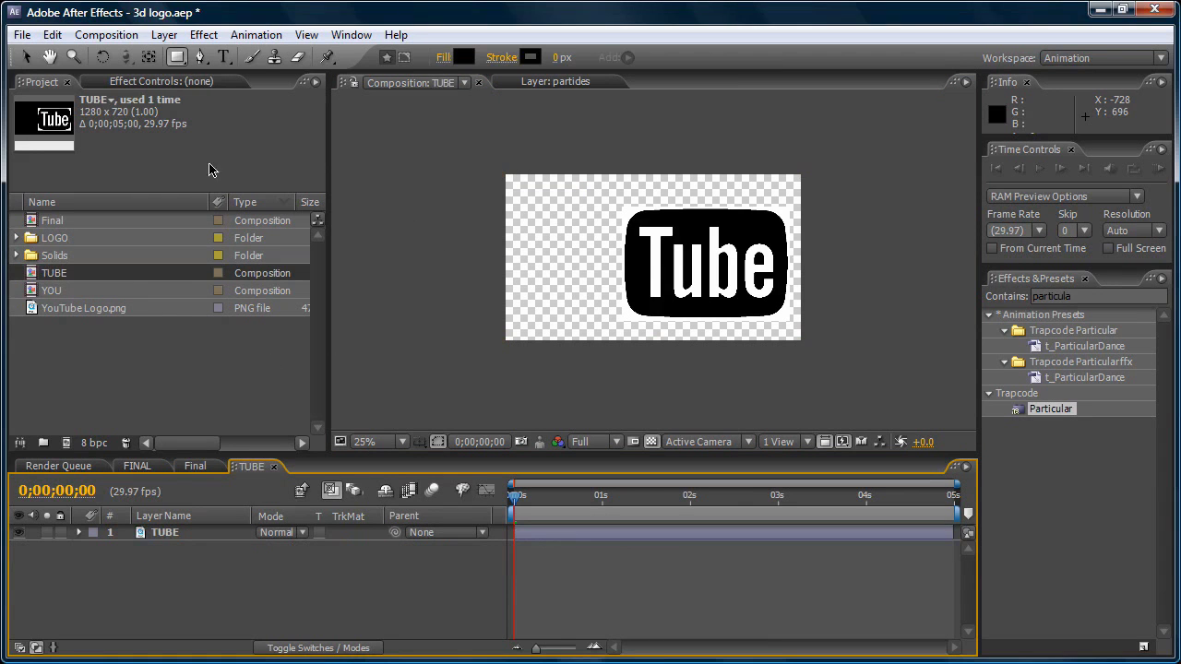
{"action": "left_click", "coordinate": [164, 34]}
{"action": "mouse_move", "coordinate": [200, 57]}
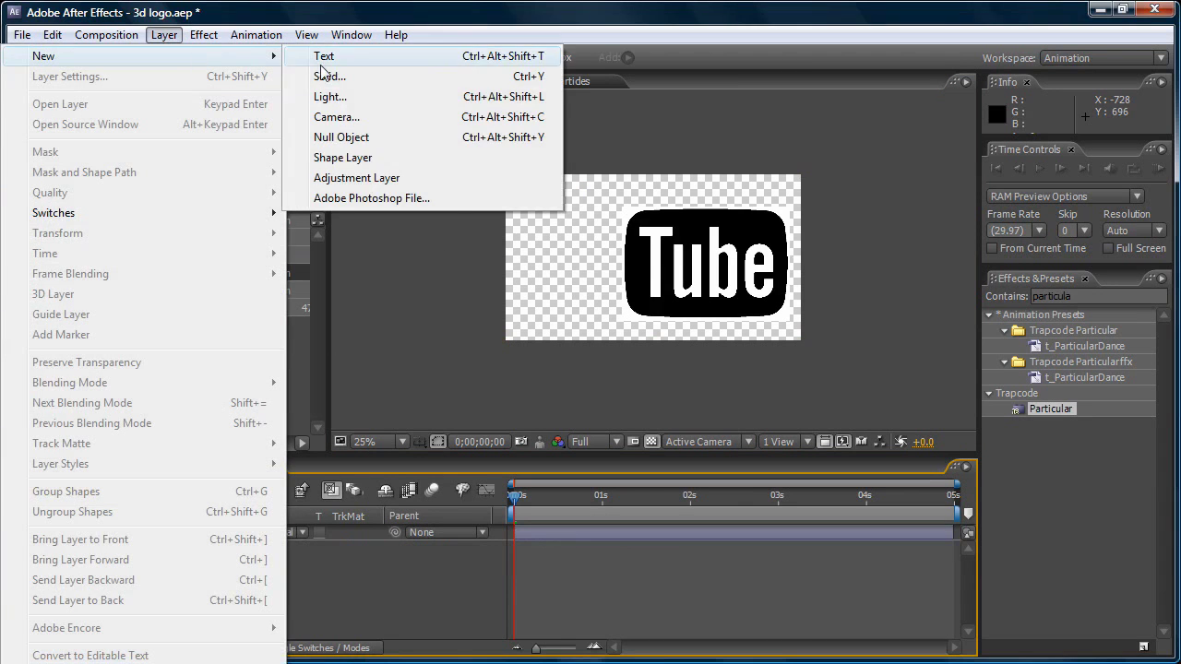
{"action": "left_click", "coordinate": [329, 79]}
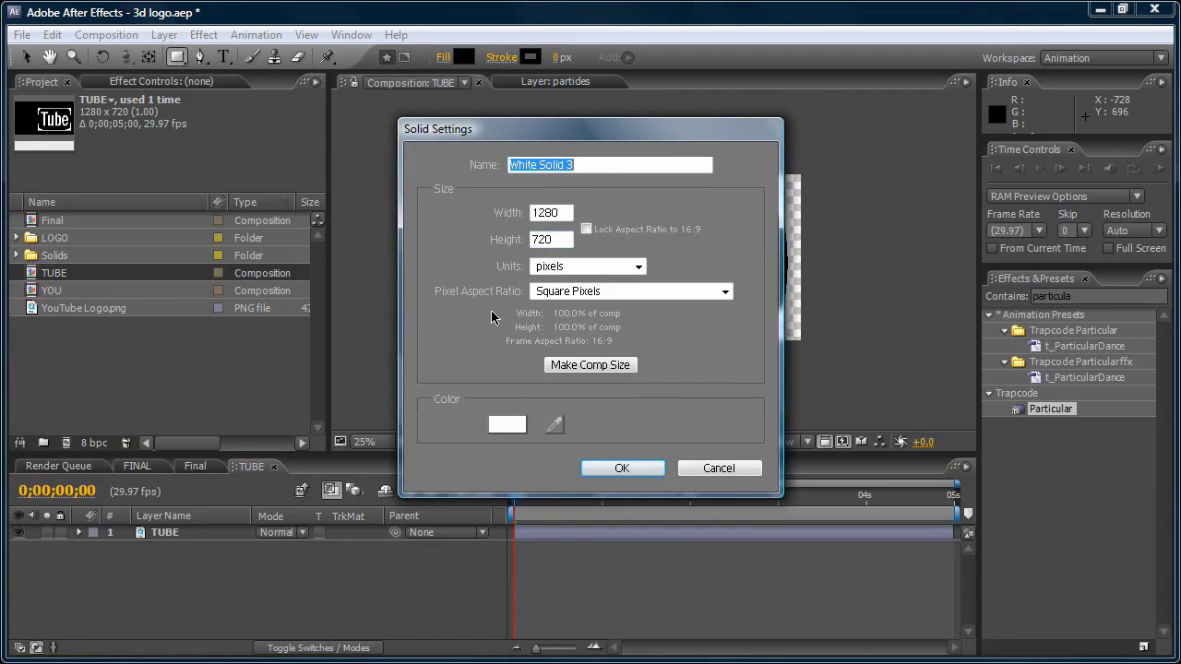
{"action": "left_click", "coordinate": [629, 369]}
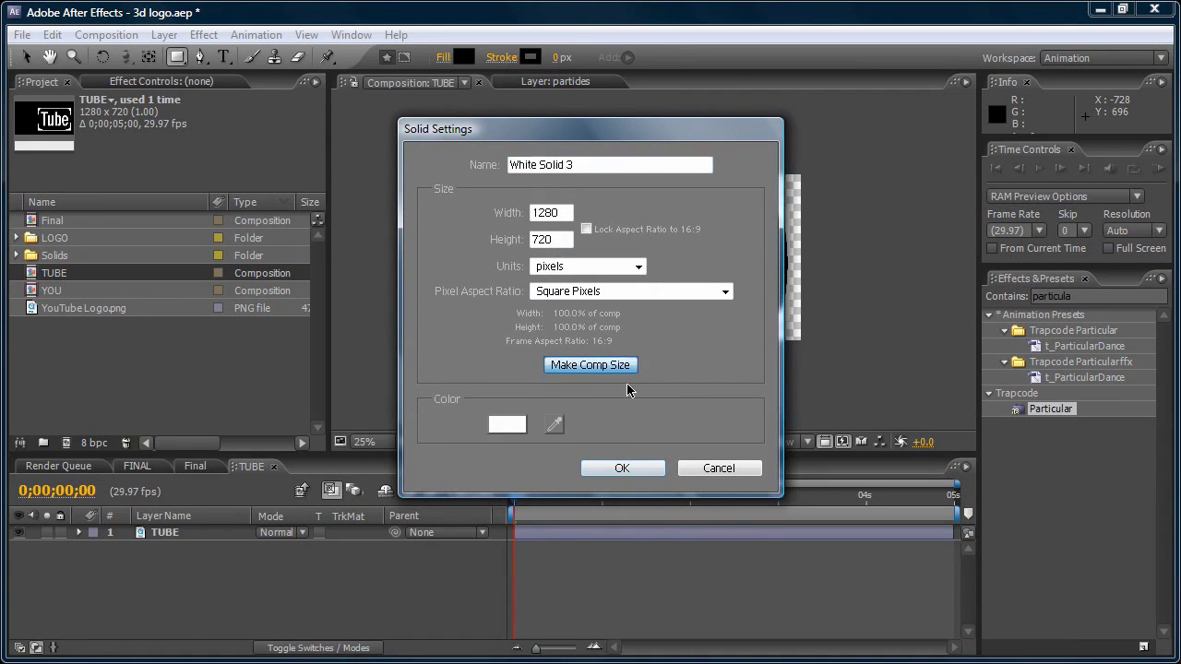
{"action": "left_click", "coordinate": [632, 470]}
{"action": "mouse_move", "coordinate": [222, 536]}
{"action": "left_mouse_down"}
{"action": "mouse_move", "coordinate": [231, 574]}
{"action": "mouse_move", "coordinate": [228, 552]}
{"action": "left_mouse_up"}
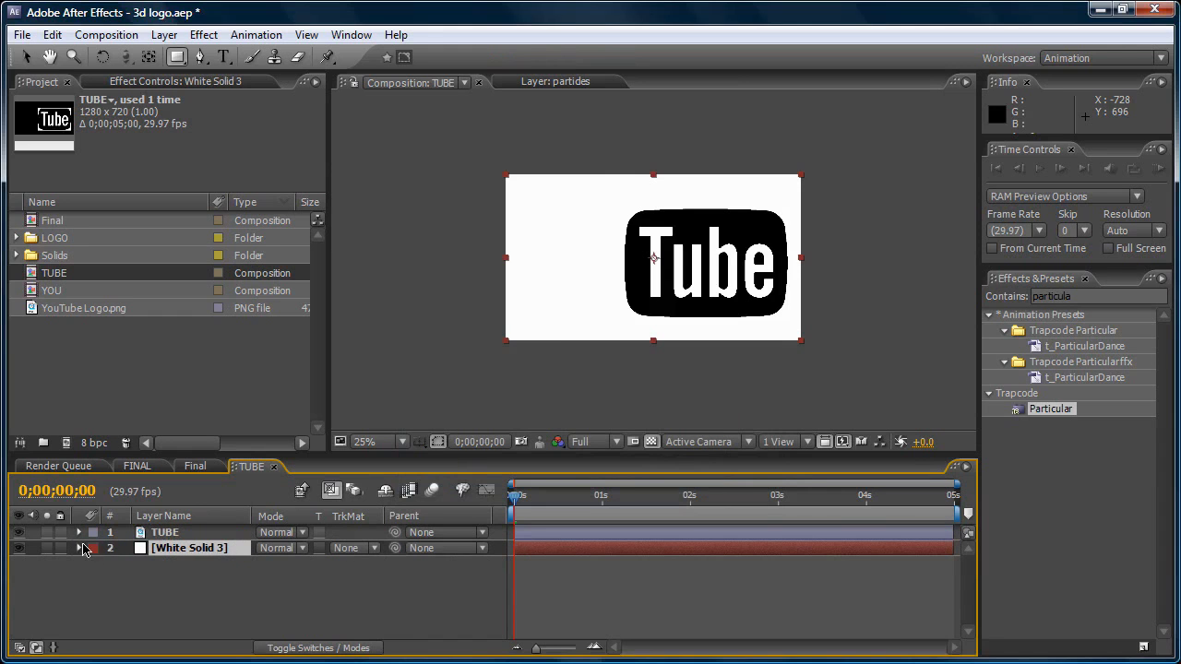
Step: Mask the solid around the logo box and set its Track Matte to Luma Inverted "TUBE"
{"action": "scroll", "coordinate": [707, 190], "scroll_direction": "up", "scroll_amount": 1}
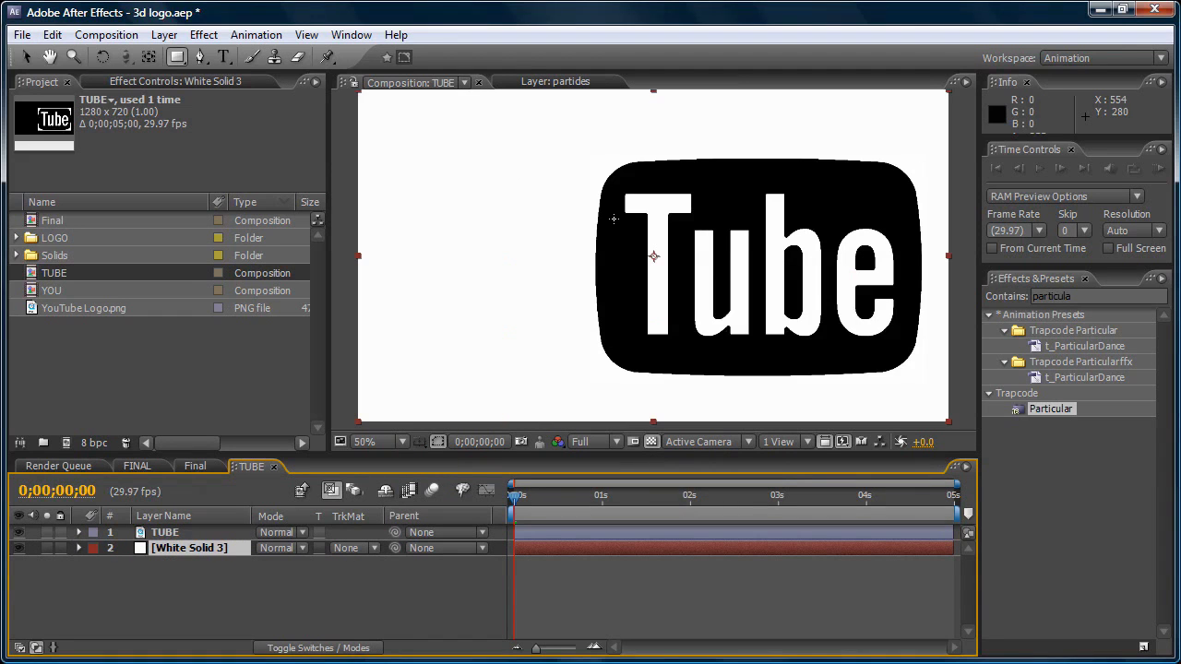
{"action": "left_click", "coordinate": [18, 548]}
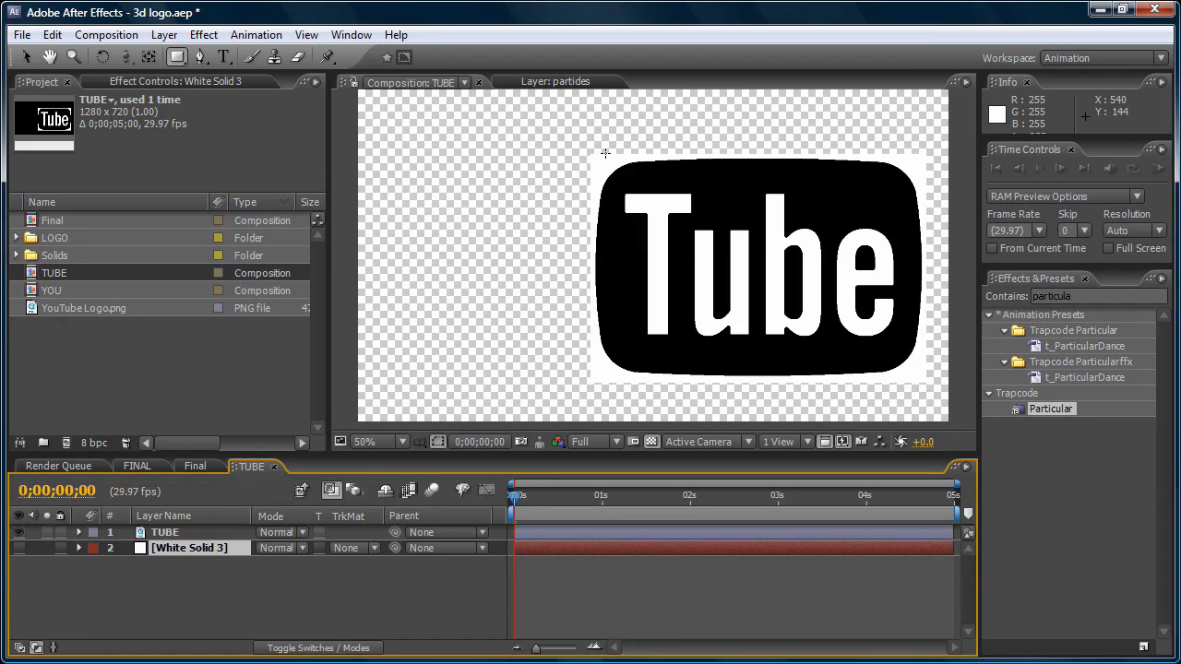
{"action": "left_click_drag", "start_coordinate": [595, 157], "coordinate": [924, 380]}
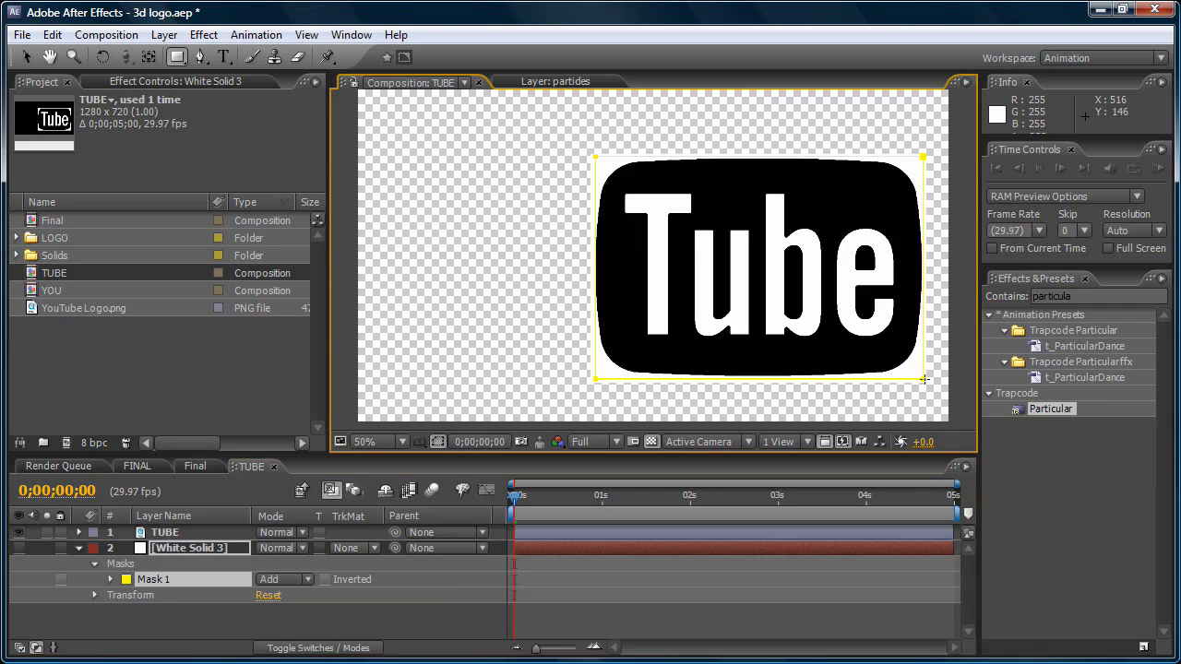
{"action": "left_click", "coordinate": [16, 554]}
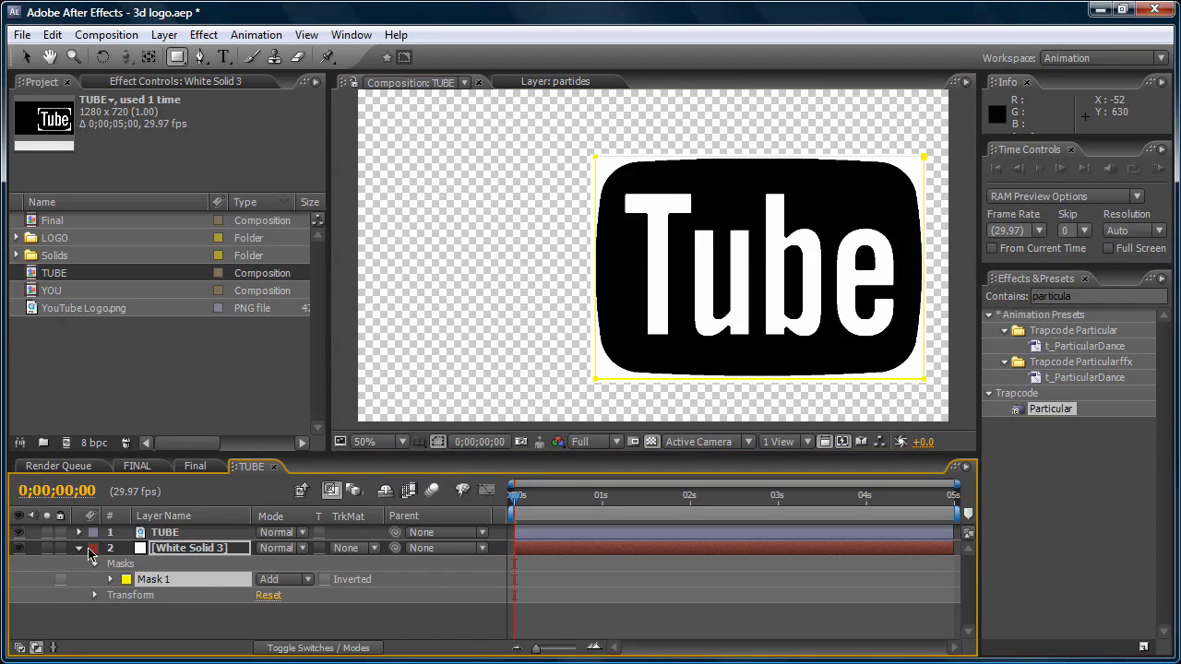
{"action": "left_click", "coordinate": [79, 548]}
{"action": "left_click", "coordinate": [369, 551]}
{"action": "left_click", "coordinate": [370, 554]}
{"action": "left_click", "coordinate": [374, 553]}
{"action": "left_click", "coordinate": [417, 645]}
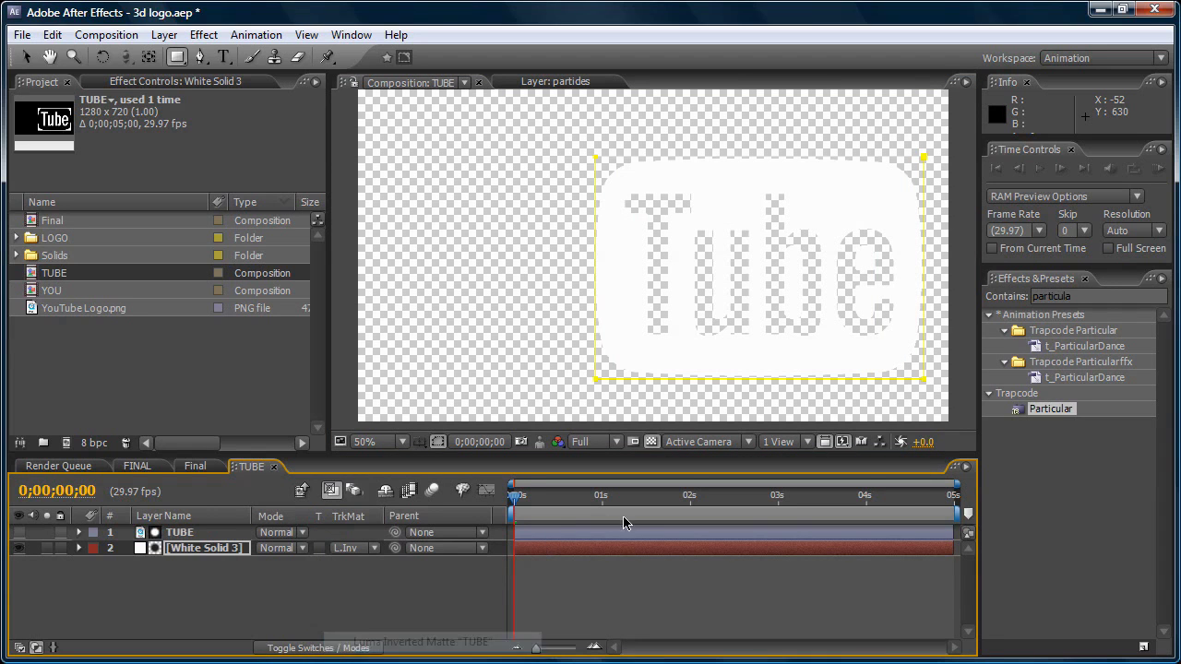
{"action": "key", "text": "period"}
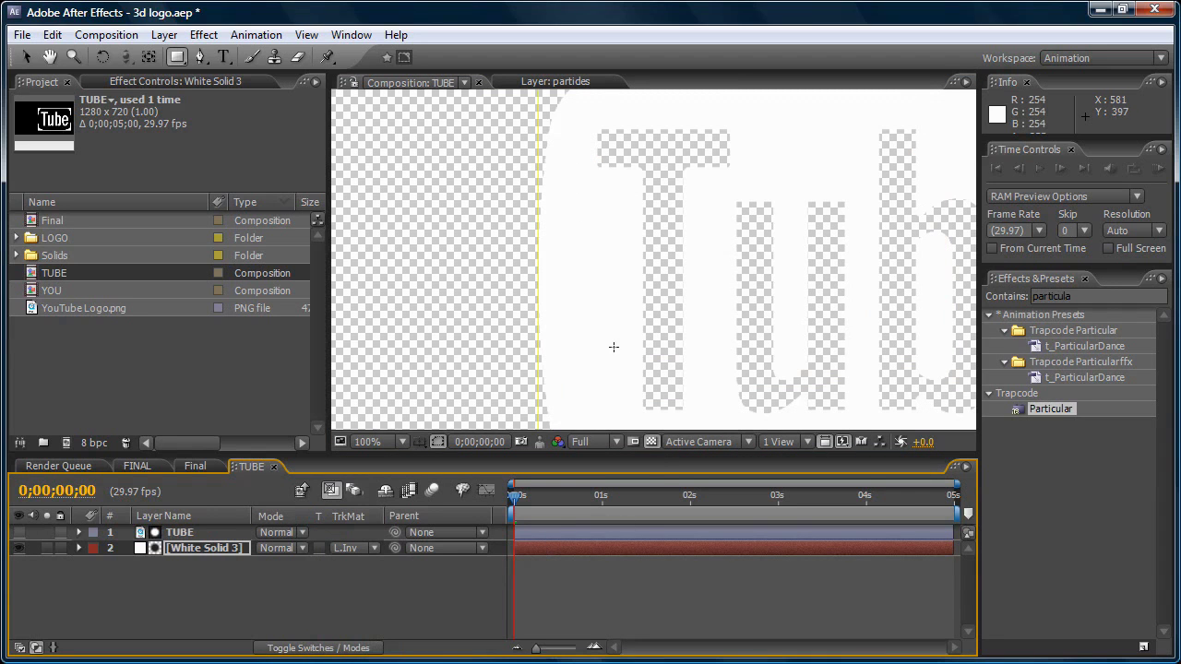
{"action": "left_click", "coordinate": [650, 441]}
{"action": "key", "text": "comma"}
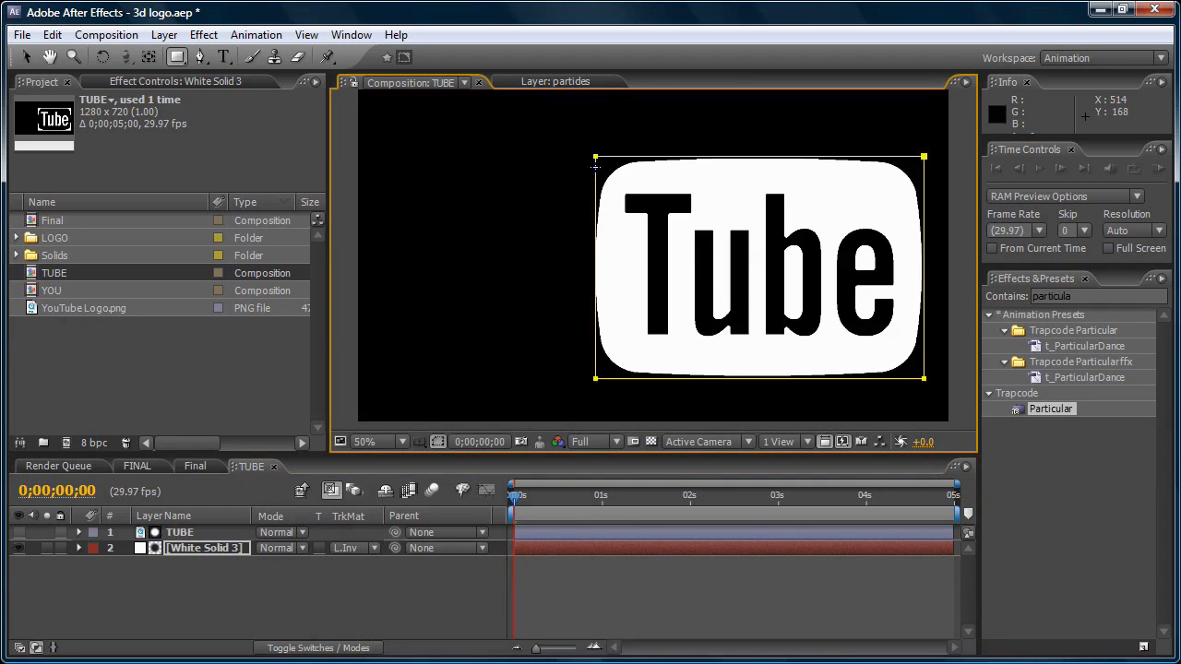
Step: Refine the mask's left corners with the Pen tool, then return to Final
{"action": "left_click", "coordinate": [200, 56]}
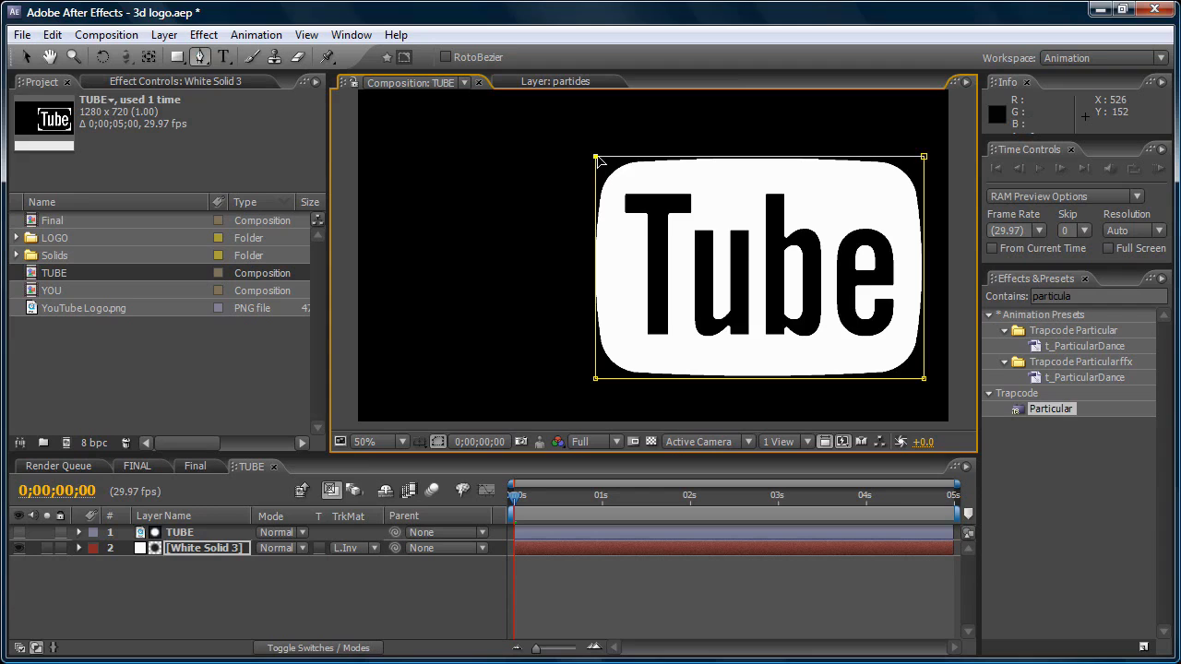
{"action": "left_click", "coordinate": [598, 165]}
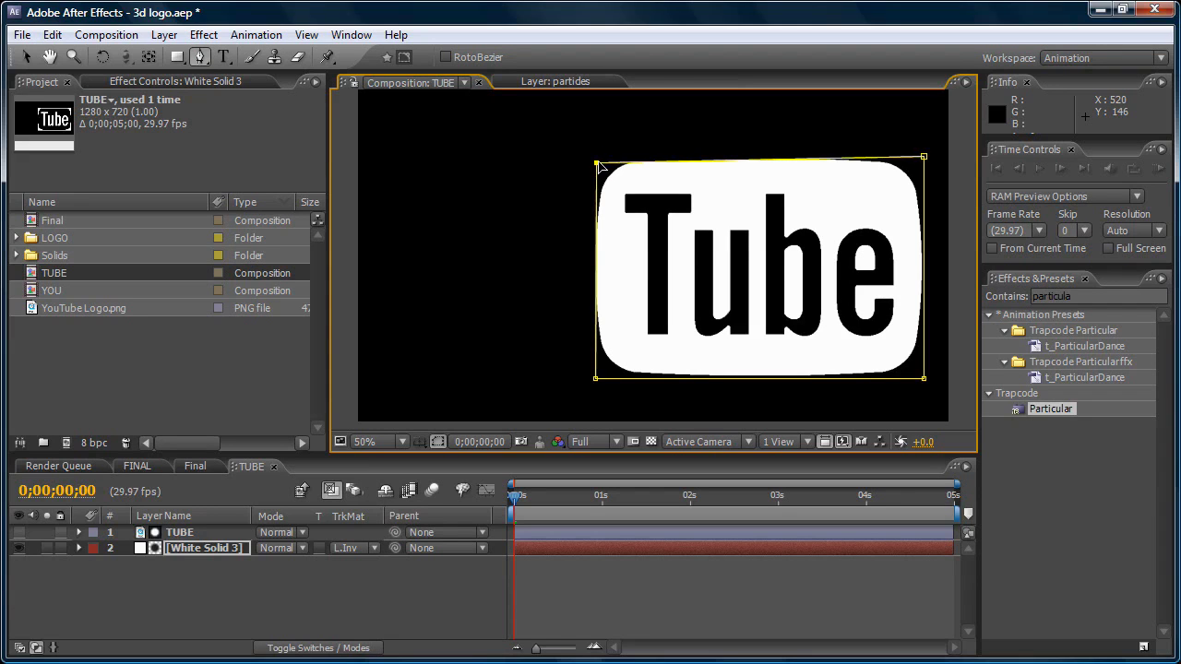
{"action": "left_click", "coordinate": [592, 381]}
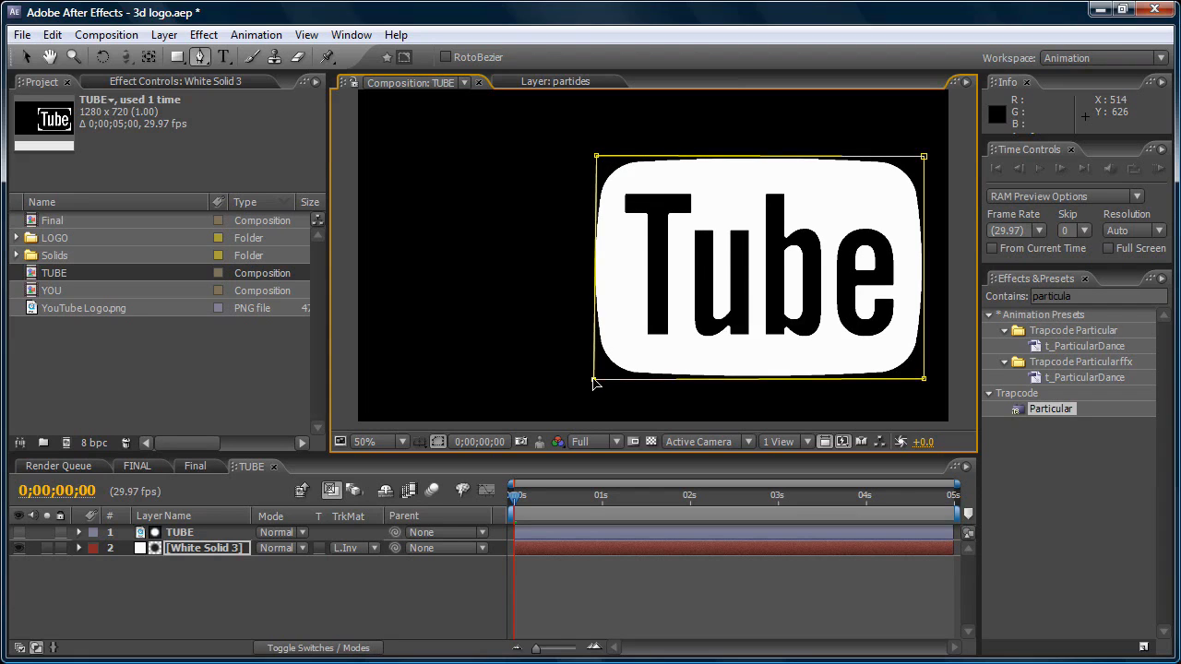
{"action": "left_click", "coordinate": [596, 156]}
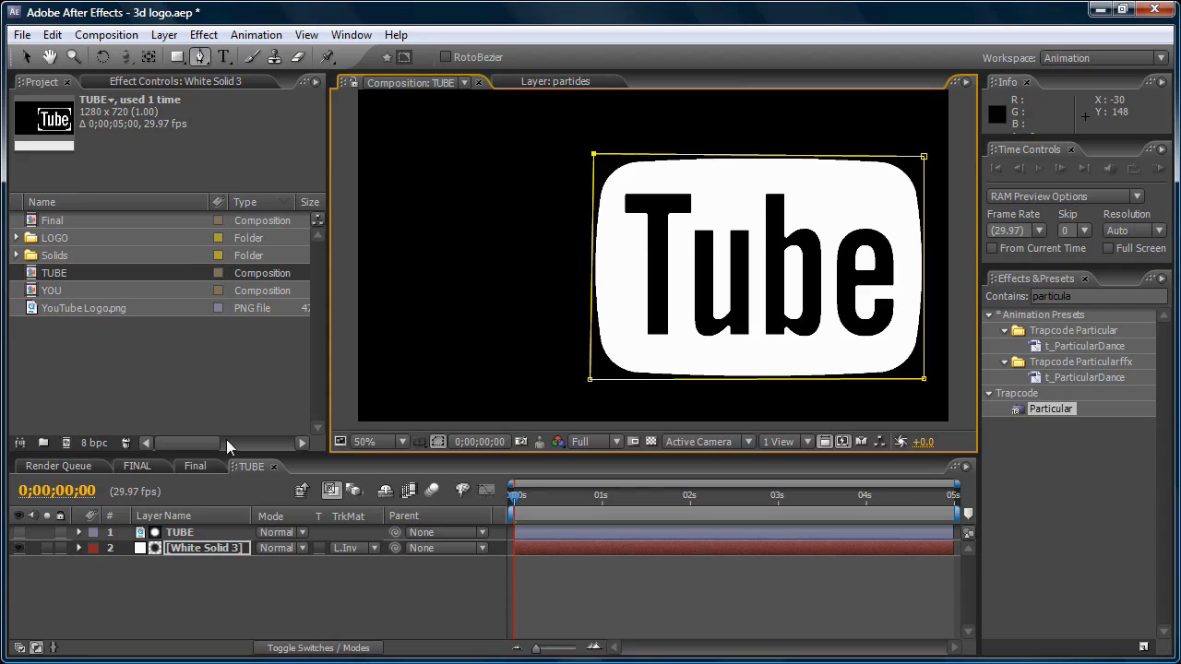
{"action": "left_click", "coordinate": [273, 466]}
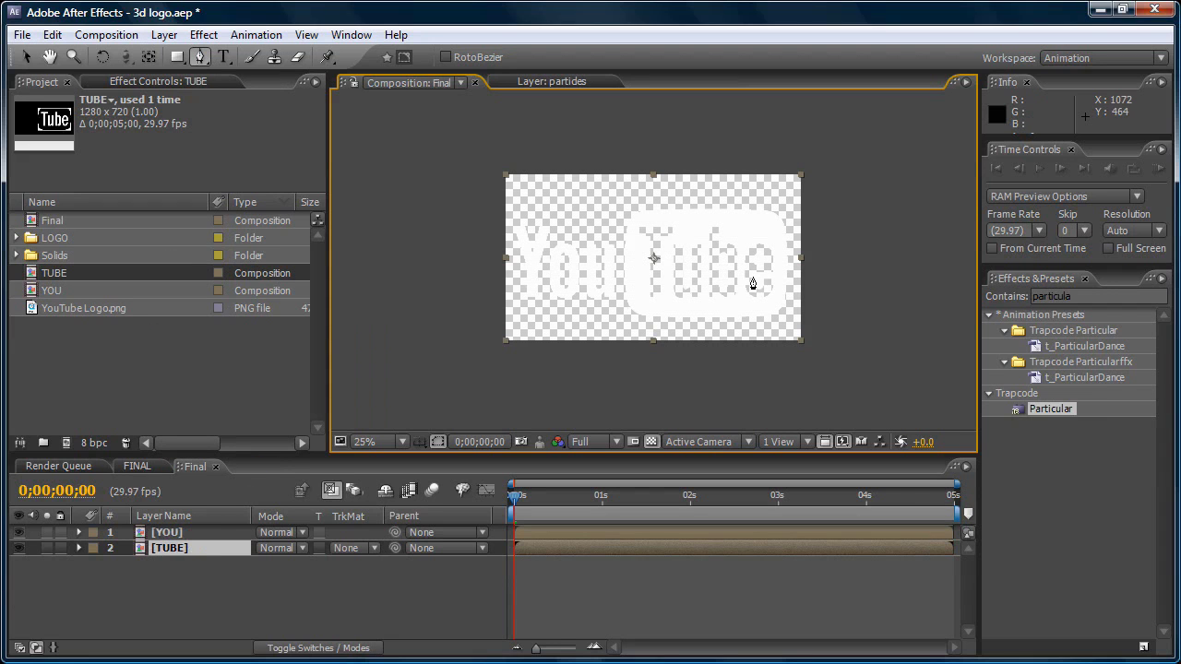
Step: Turn off the transparency grid and zoom the Final view out to 25%
{"action": "left_click", "coordinate": [651, 441]}
{"action": "key", "text": "comma"}
{"action": "key", "text": "period"}
{"action": "key", "text": "period"}
{"action": "key", "text": "period"}
{"action": "key", "text": "comma"}
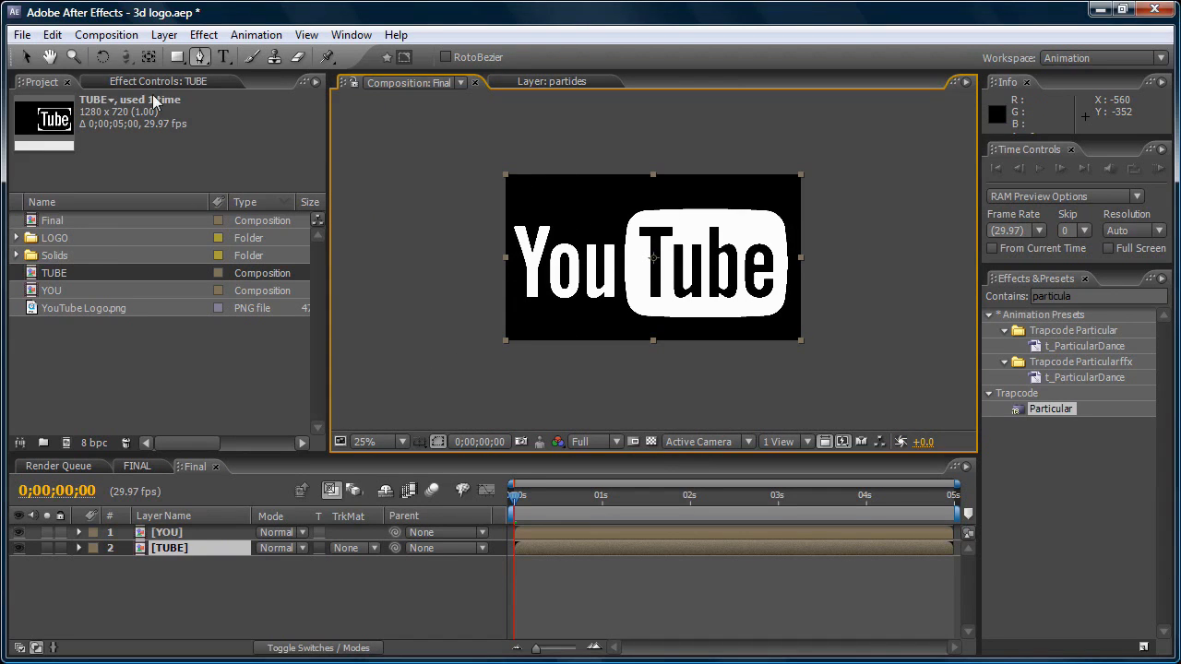
Step: Add a black 1280×720 solid named YOU via Layer > New > Solid
{"action": "left_click", "coordinate": [164, 35]}
{"action": "mouse_move", "coordinate": [166, 56]}
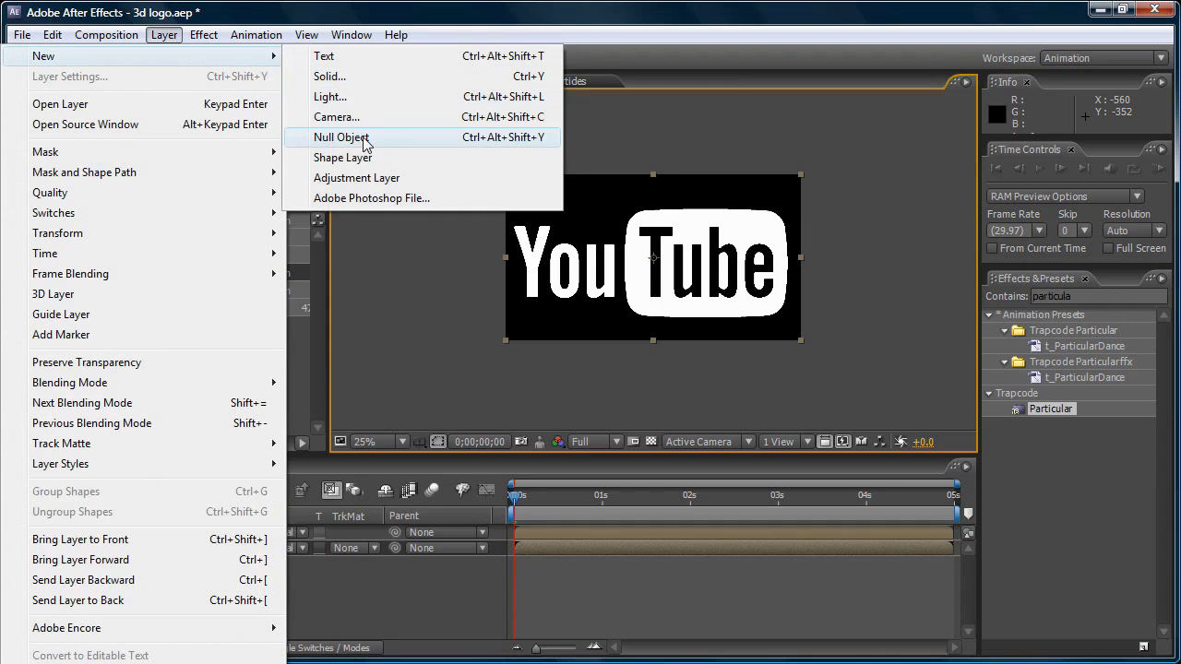
{"action": "left_click", "coordinate": [346, 81]}
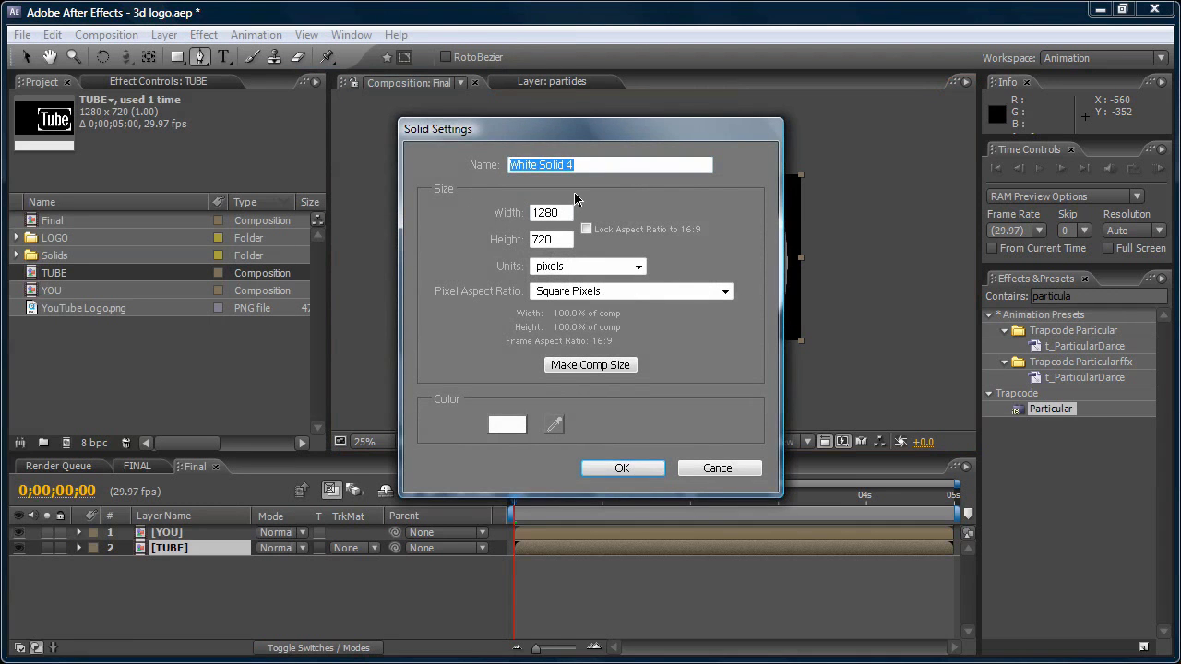
{"action": "type", "text": "YOU"}
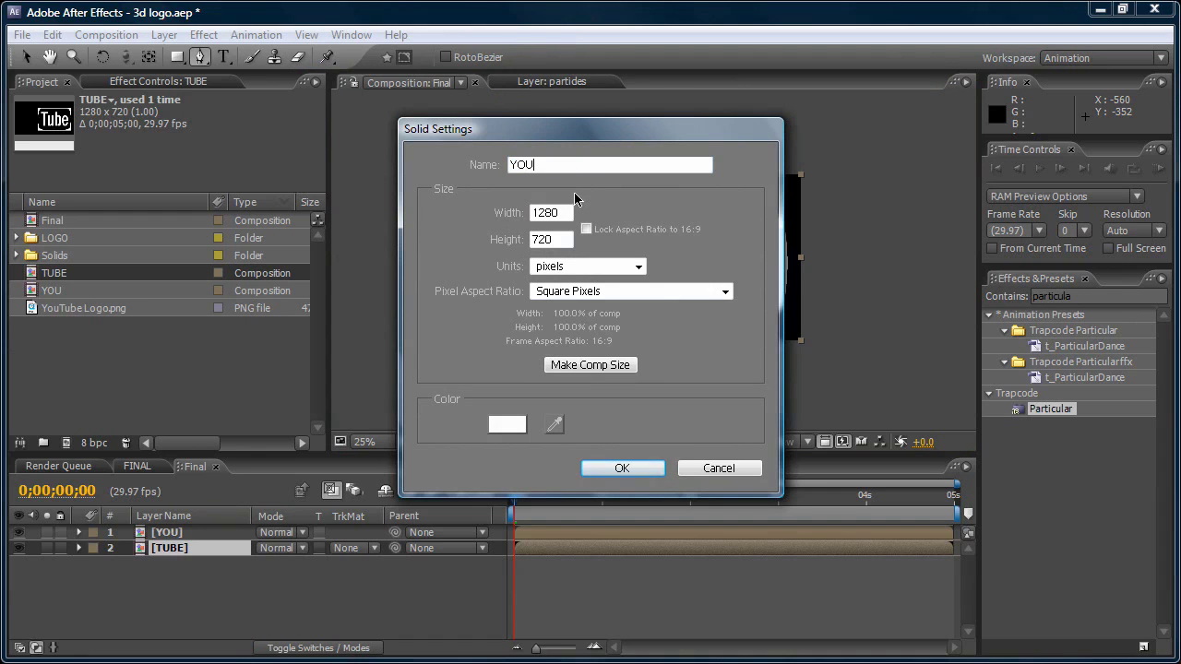
{"action": "left_click", "coordinate": [509, 425]}
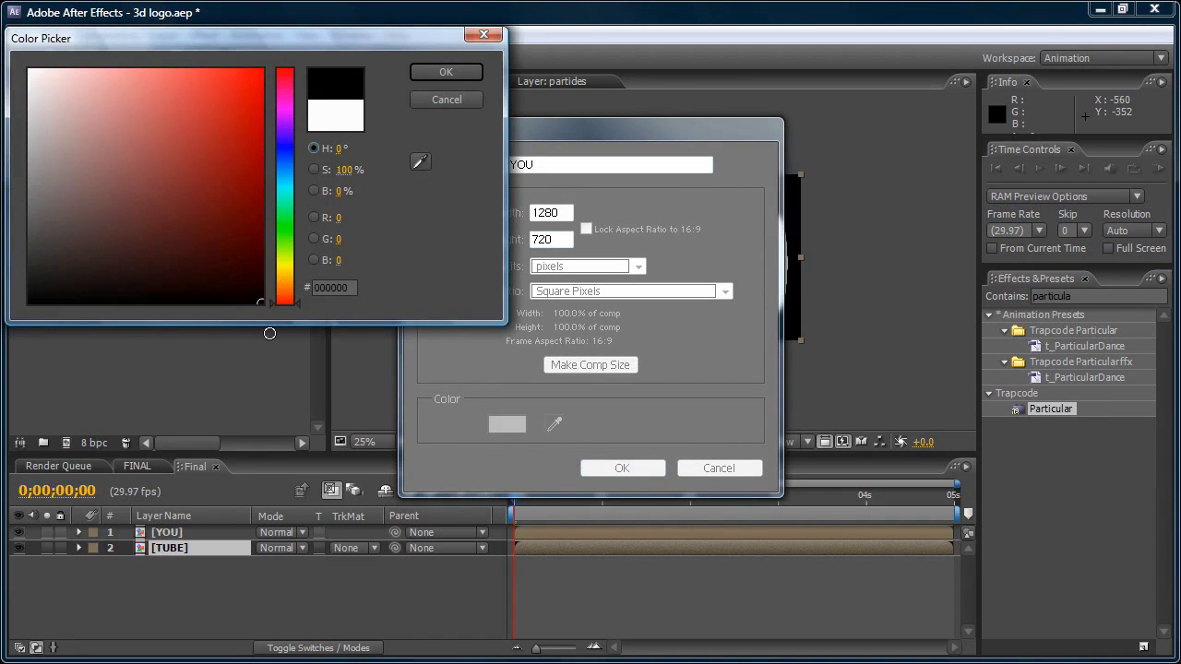
{"action": "left_click", "coordinate": [466, 74]}
{"action": "left_click", "coordinate": [622, 467]}
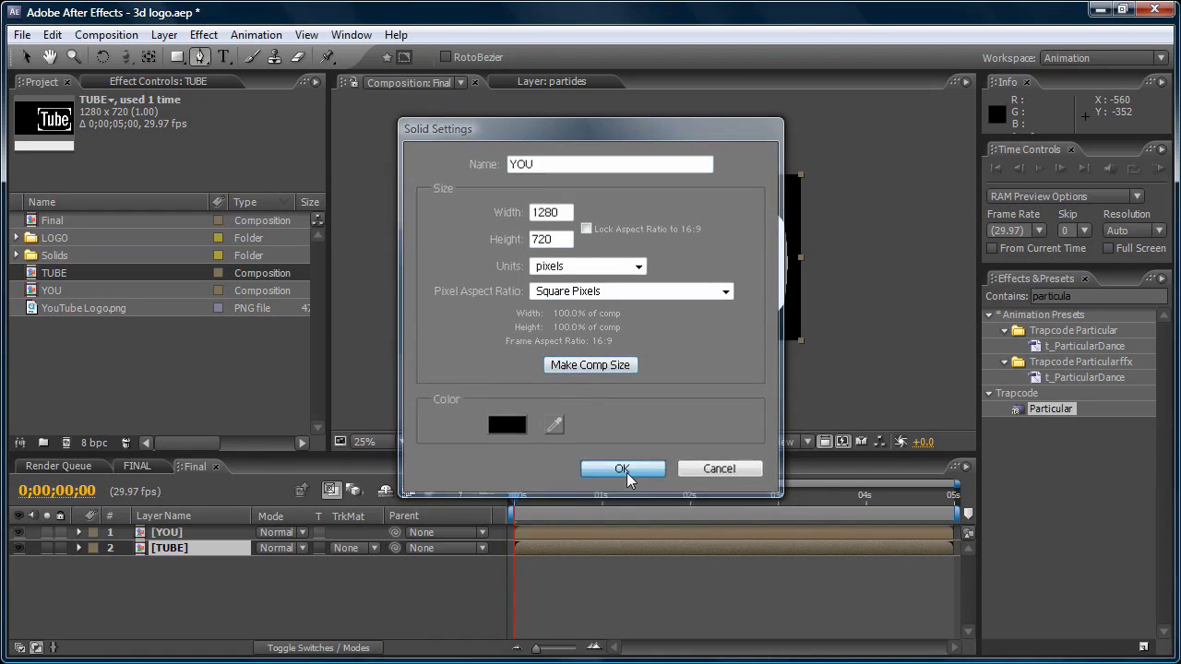
{"action": "left_click", "coordinate": [1092, 297]}
Step: Apply the Shatter effect to the YOU solid and set its View to Rendered
{"action": "type", "text": "shatte"}
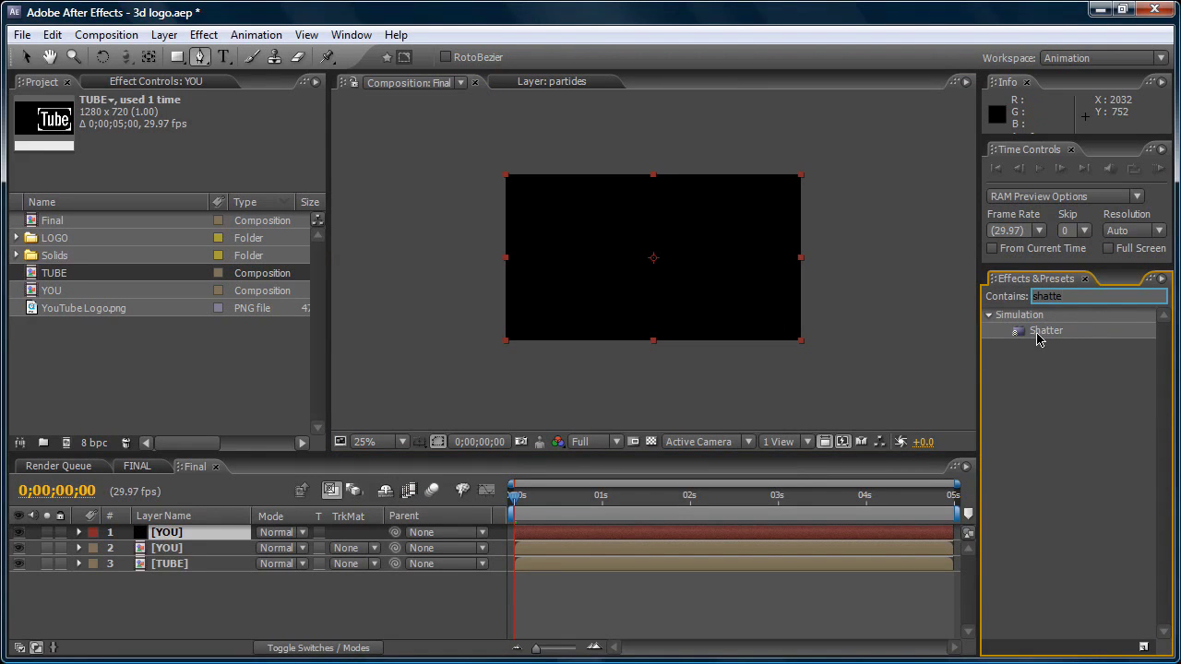
{"action": "left_click_drag", "start_coordinate": [1039, 340], "coordinate": [673, 249]}
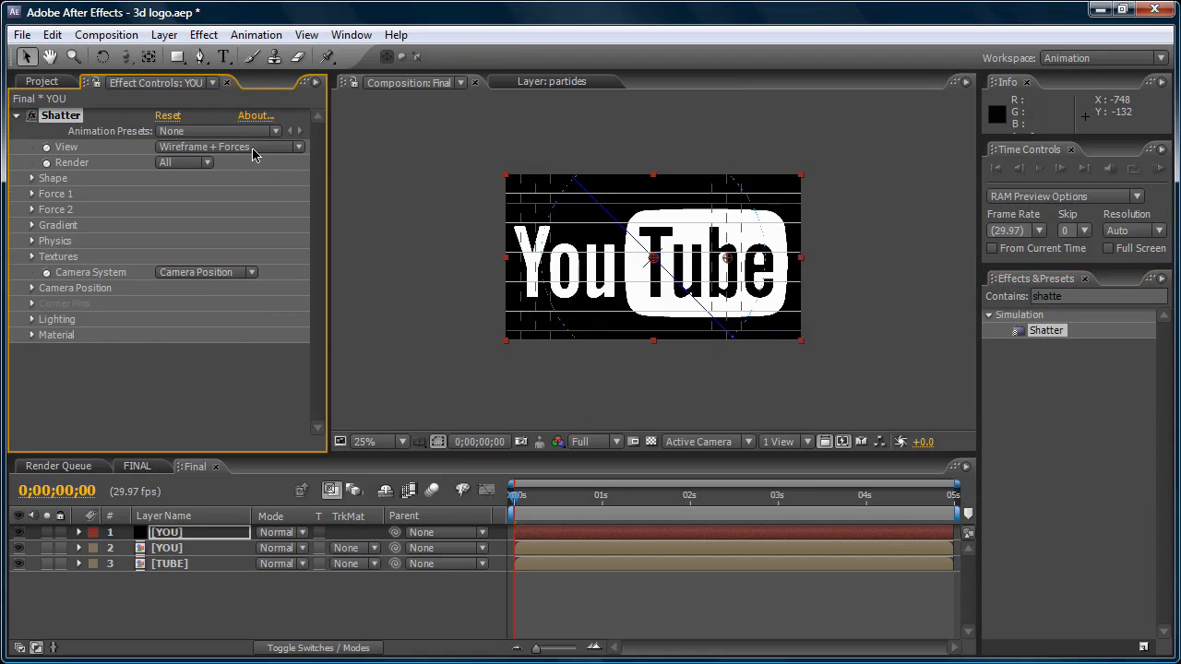
{"action": "left_click", "coordinate": [253, 150]}
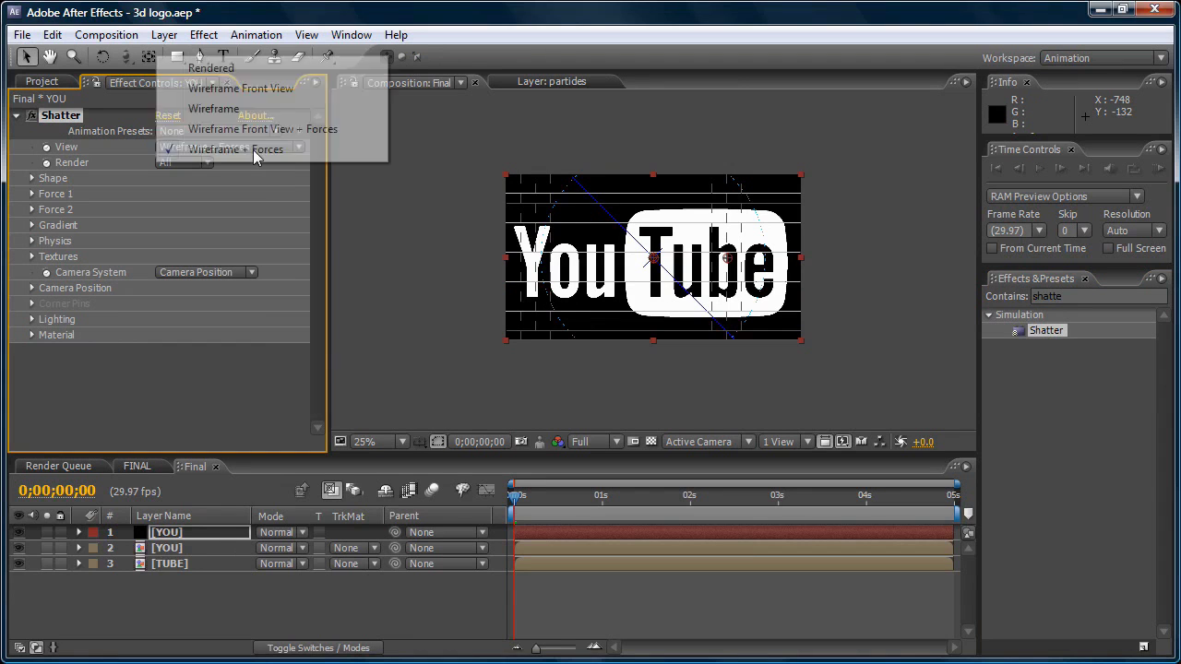
{"action": "left_click", "coordinate": [211, 68]}
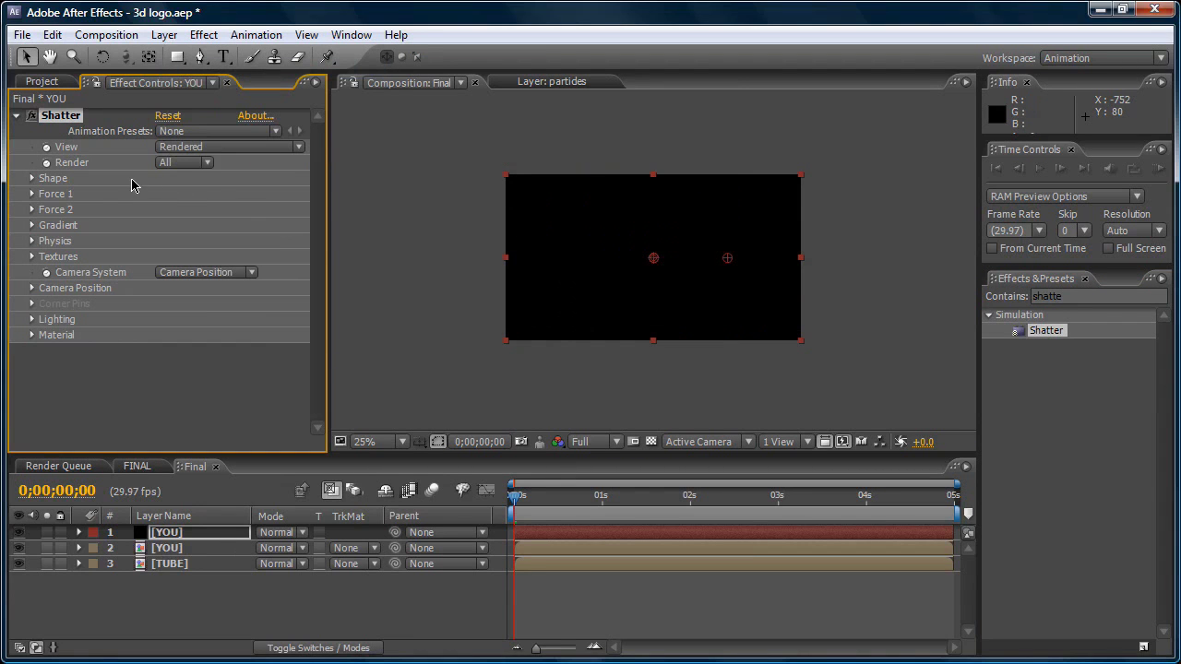
Step: Set Shatter Pattern to Custom with 2. YOU as the map, and show the transparency grid
{"action": "left_click", "coordinate": [33, 179]}
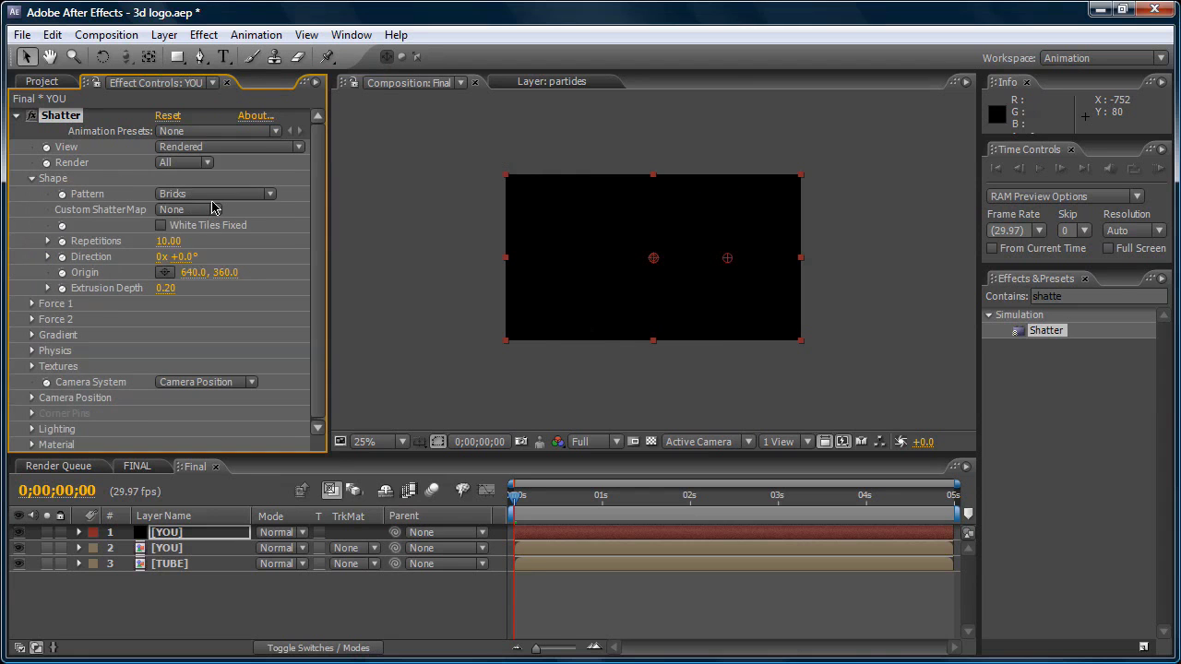
{"action": "left_click", "coordinate": [215, 202]}
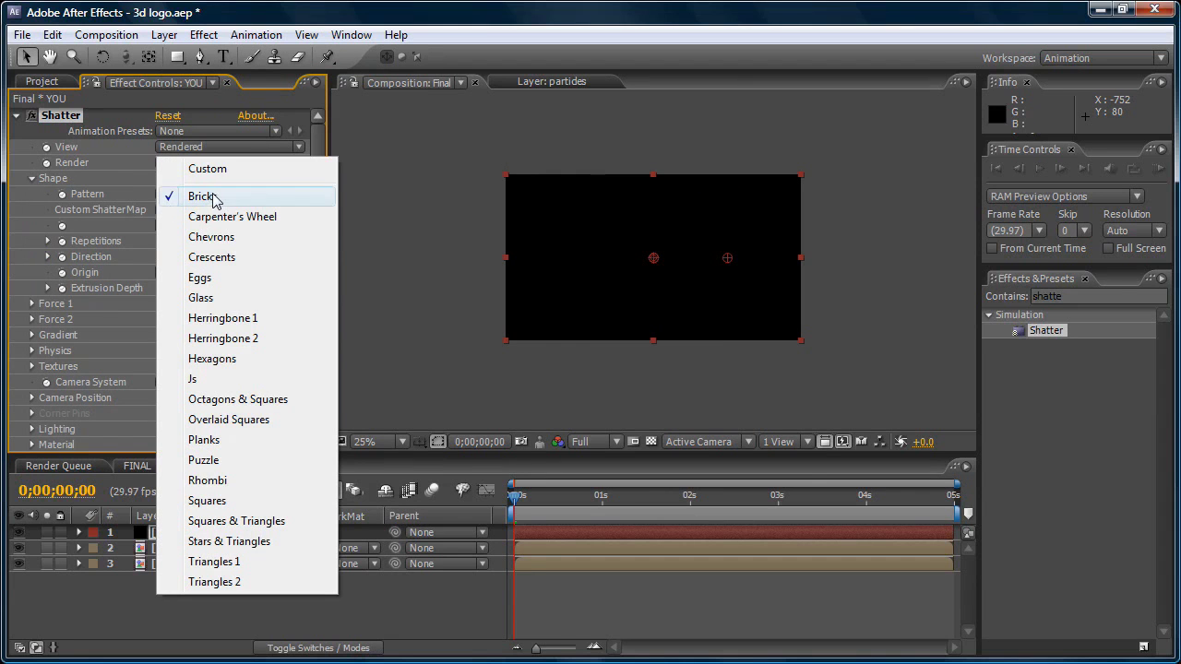
{"action": "left_click", "coordinate": [222, 178]}
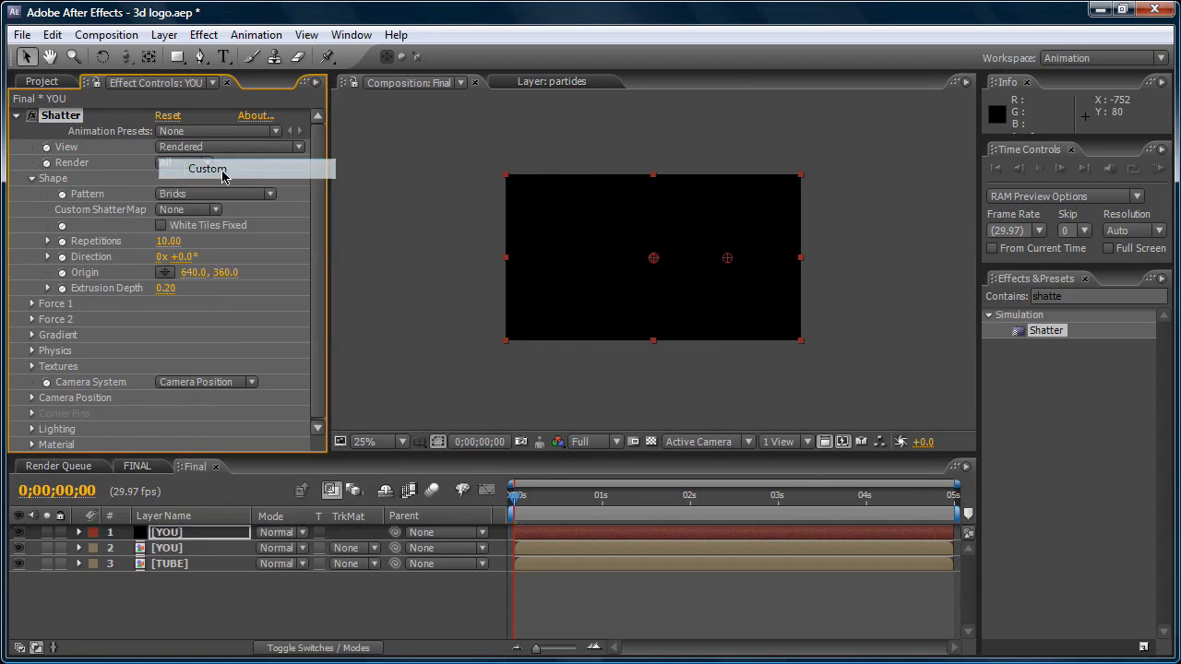
{"action": "left_click", "coordinate": [200, 225]}
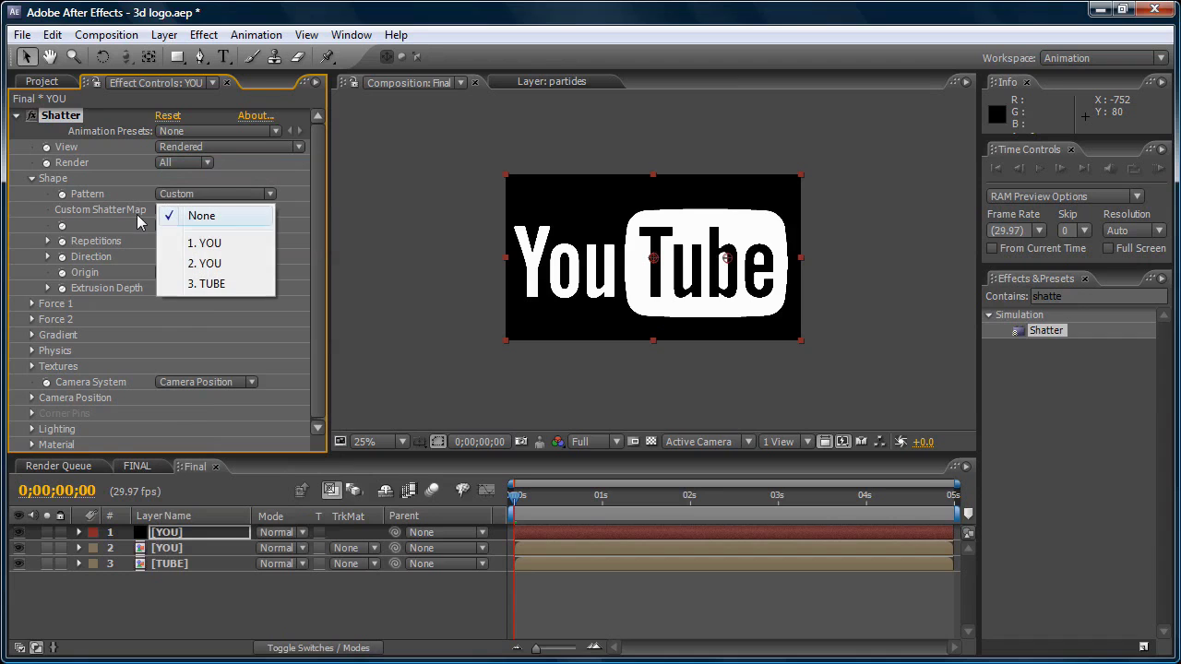
{"action": "left_click", "coordinate": [213, 265]}
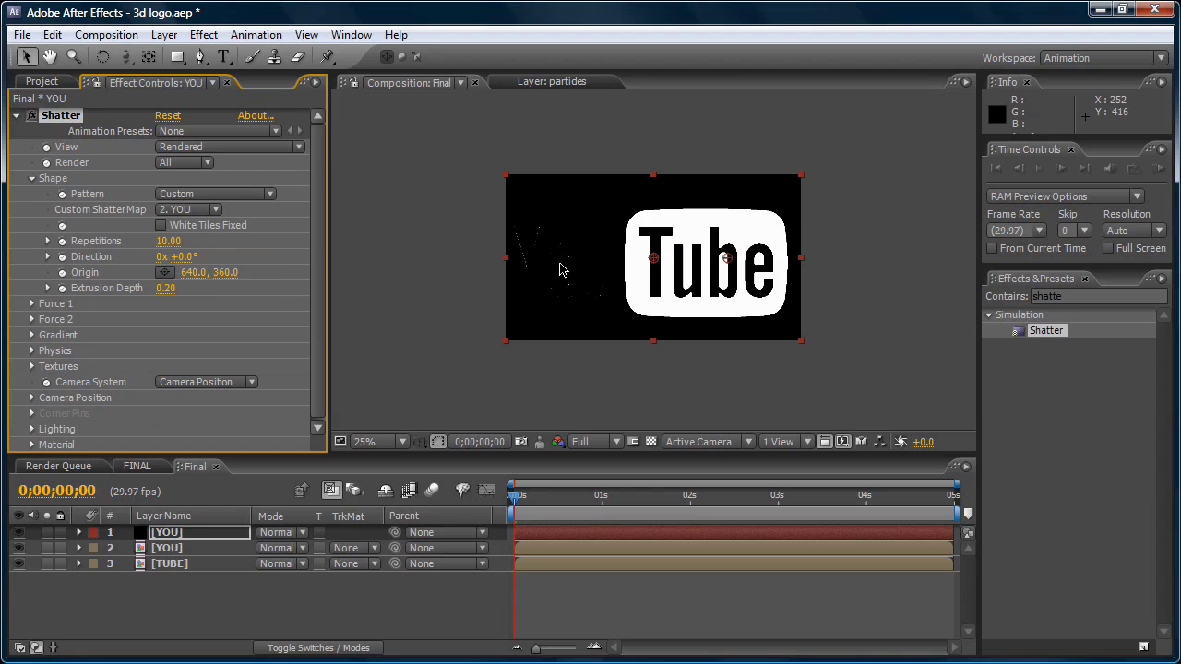
{"action": "left_click", "coordinate": [654, 442]}
{"action": "scroll", "coordinate": [572, 251], "scroll_direction": "up", "scroll_amount": 4}
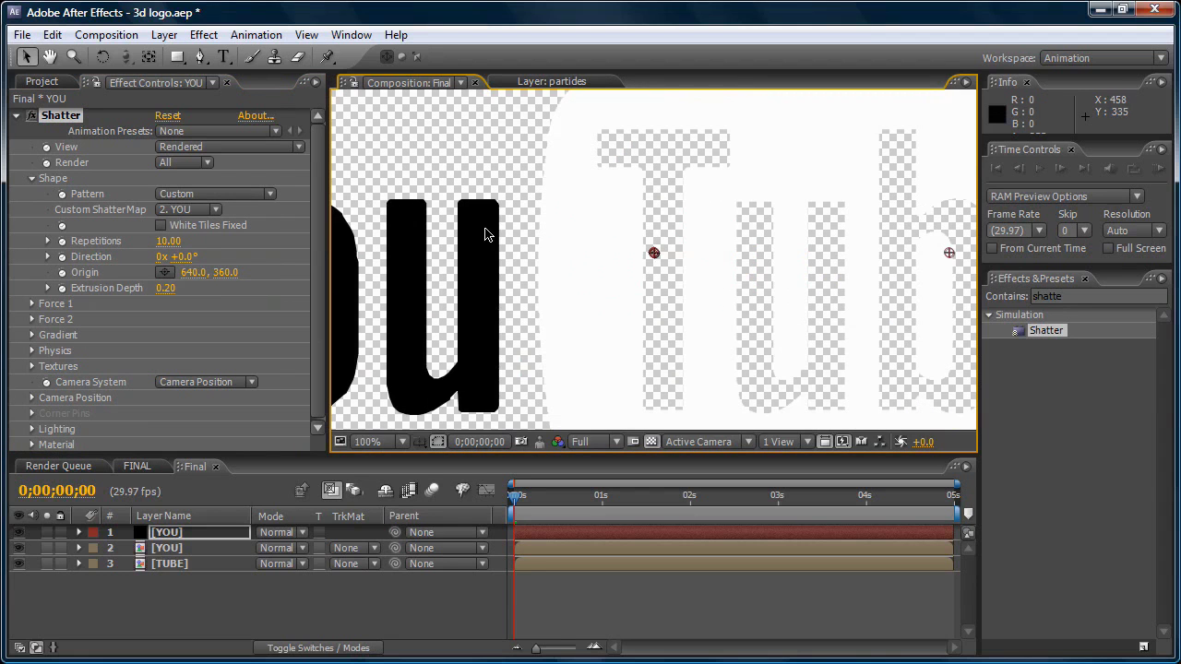
{"action": "scroll", "coordinate": [485, 235], "scroll_direction": "down", "scroll_amount": 2}
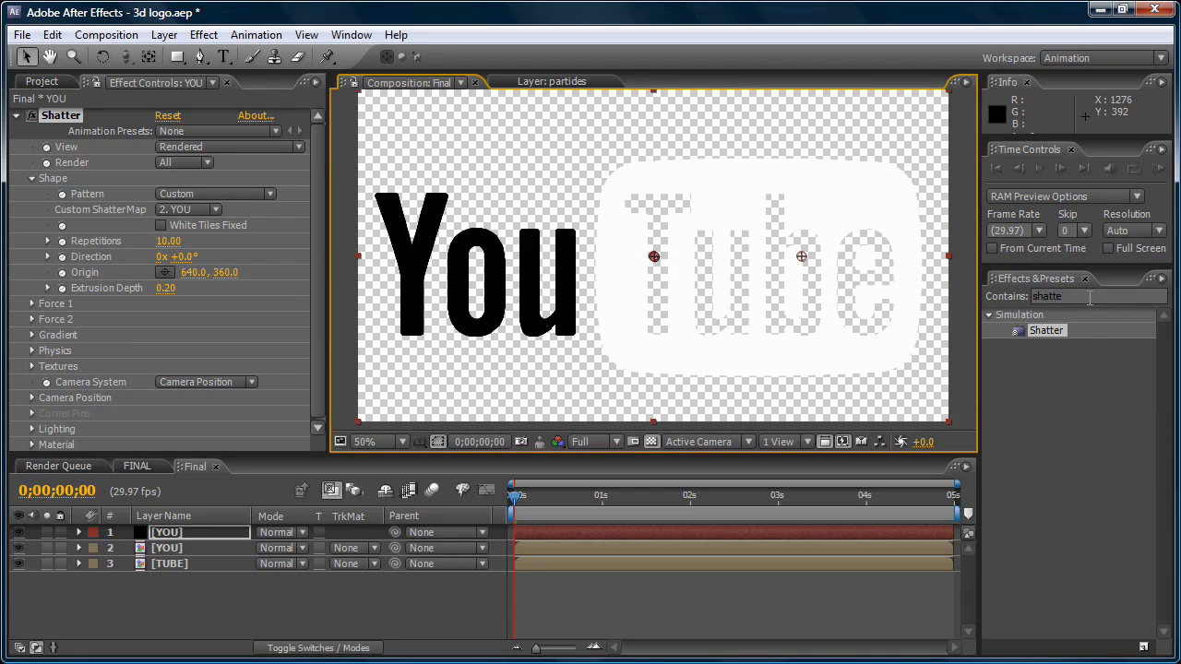
Step: Create a comp-sized pure red solid named TUBE at the top of the Final comp
{"action": "left_click", "coordinate": [165, 34]}
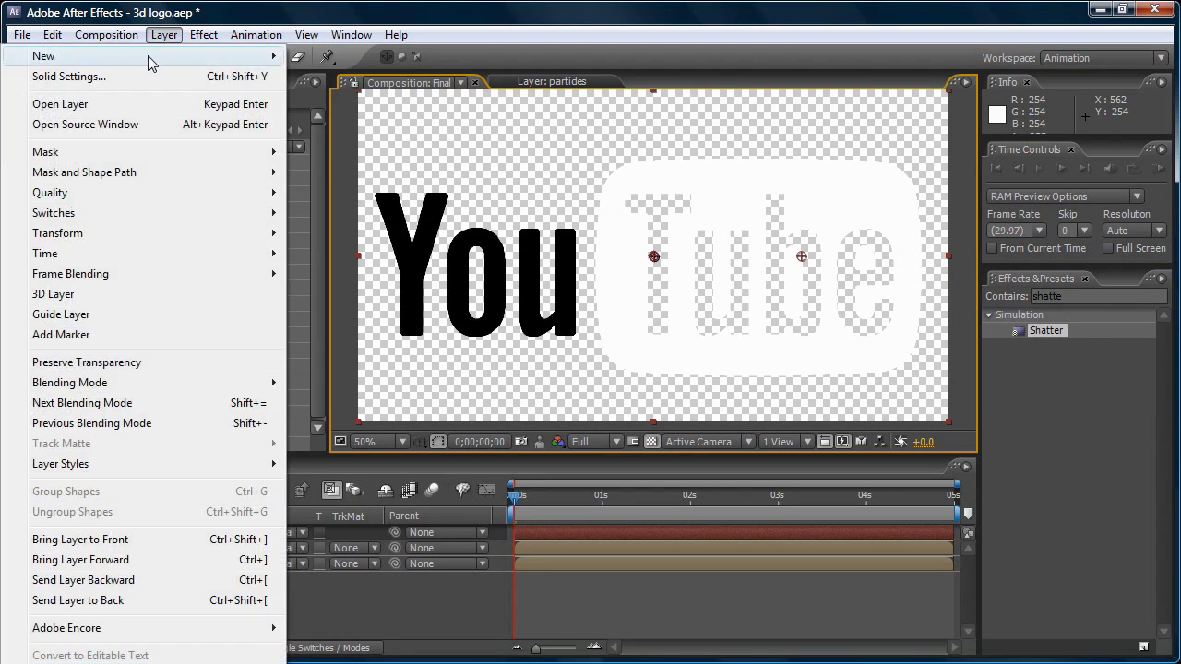
{"action": "mouse_move", "coordinate": [147, 55]}
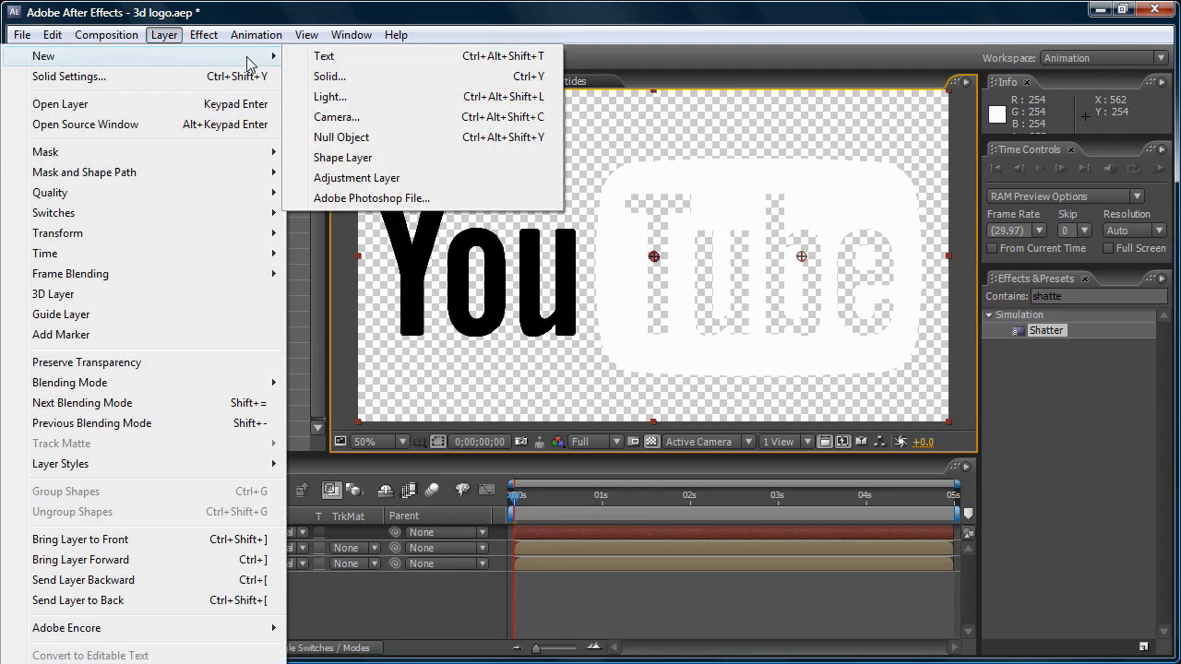
{"action": "left_click", "coordinate": [386, 74]}
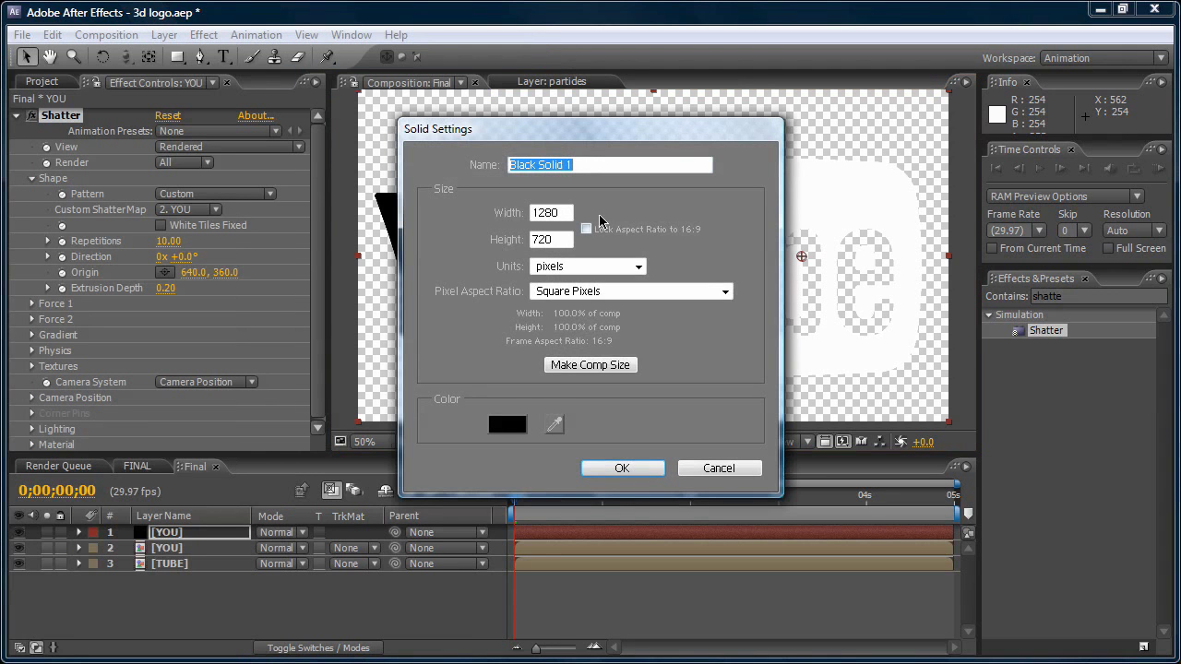
{"action": "type", "text": "TUBE"}
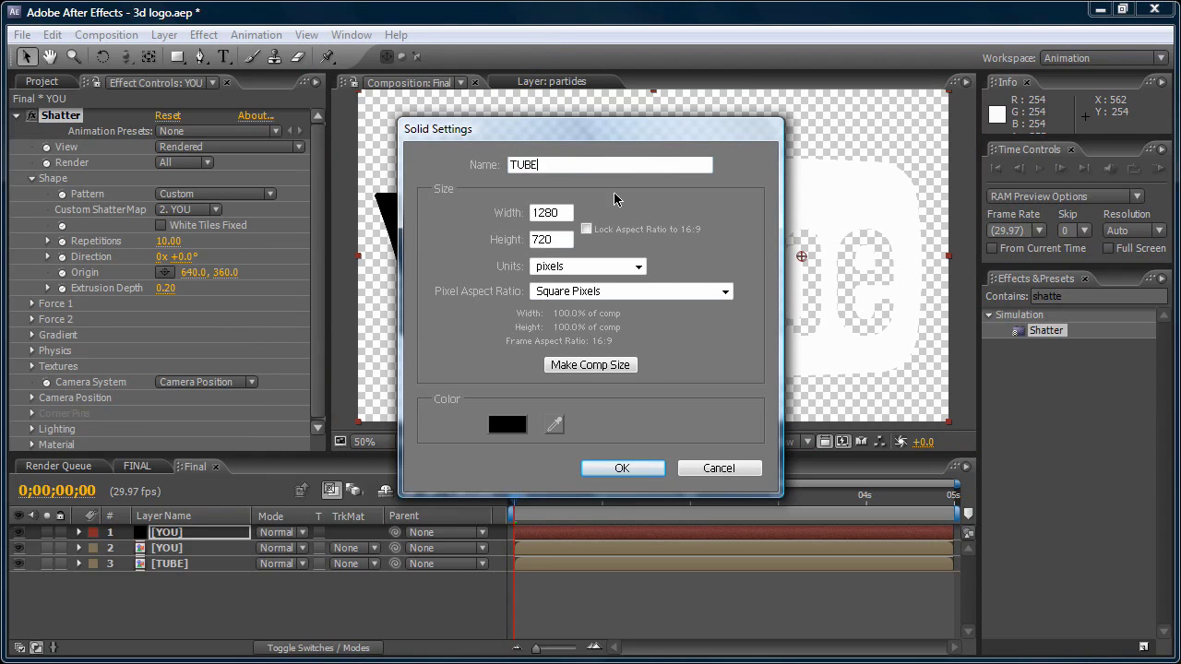
{"action": "left_click", "coordinate": [499, 425]}
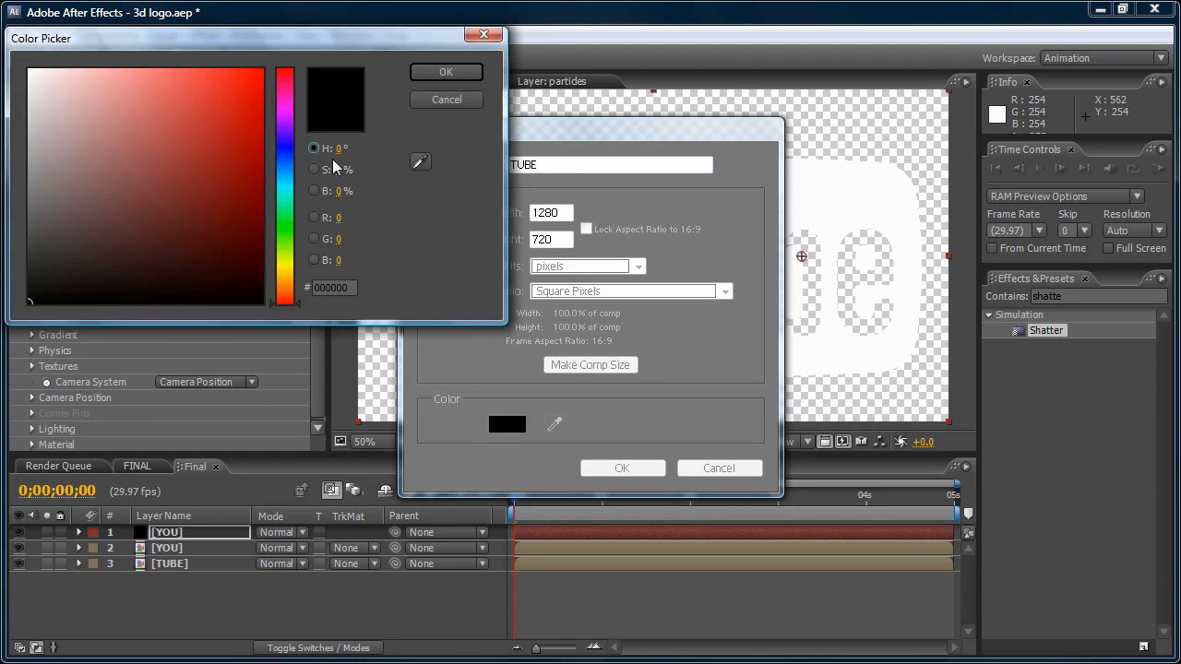
{"action": "left_click", "coordinate": [262, 70]}
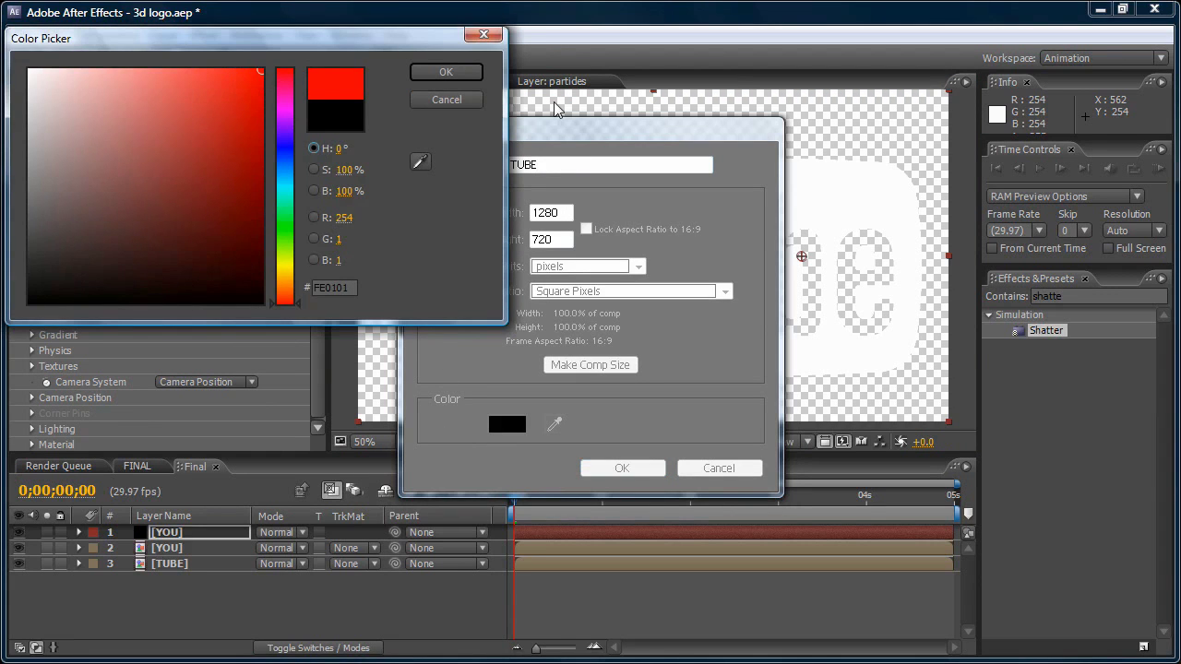
{"action": "left_click", "coordinate": [441, 72]}
{"action": "left_click", "coordinate": [622, 468]}
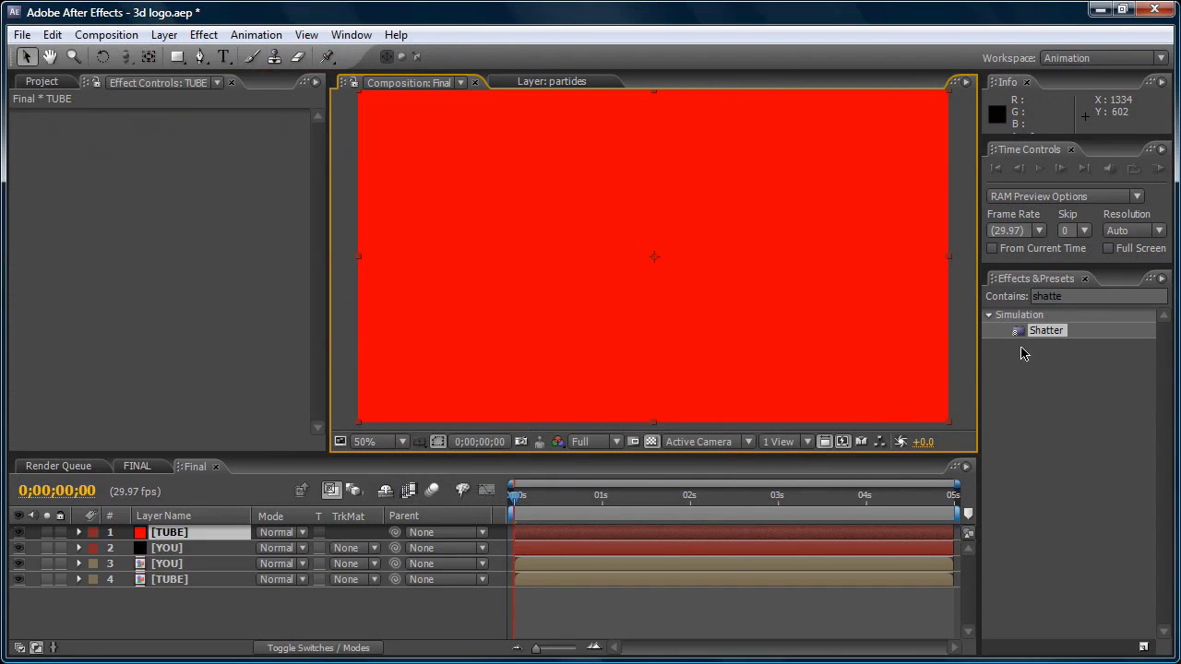
{"action": "left_click", "coordinate": [1046, 335]}
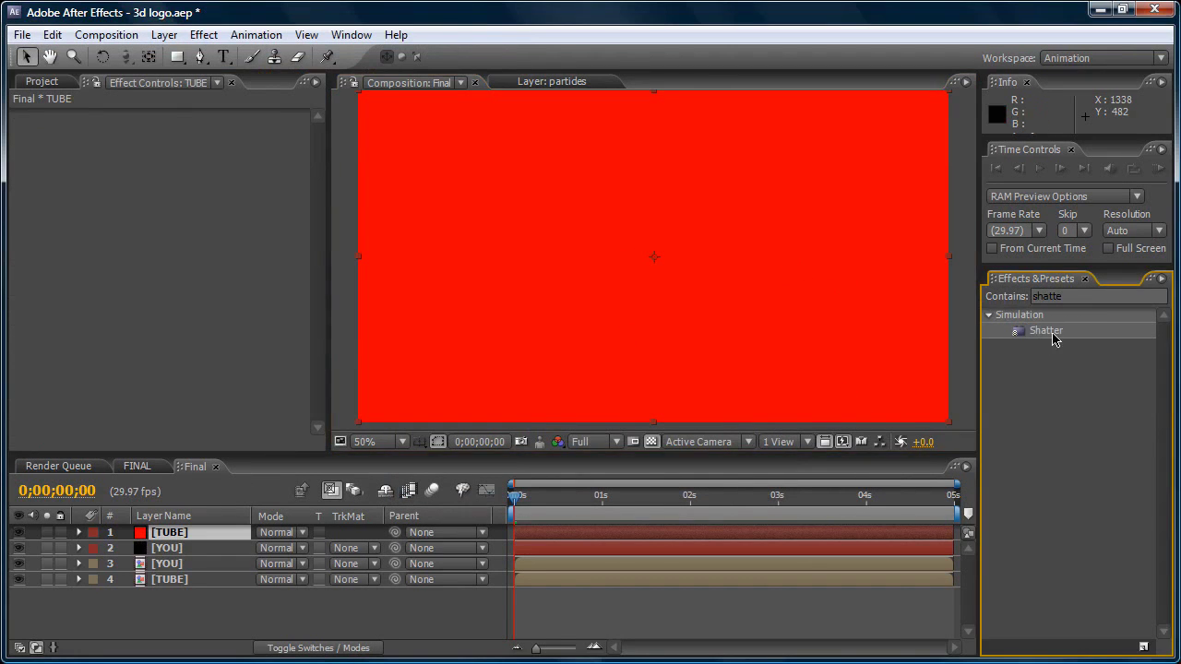
Step: Apply Shatter to TUBE with View Rendered, Pattern Custom and 4. TUBE as the map
{"action": "left_click_drag", "start_coordinate": [1057, 335], "coordinate": [751, 229]}
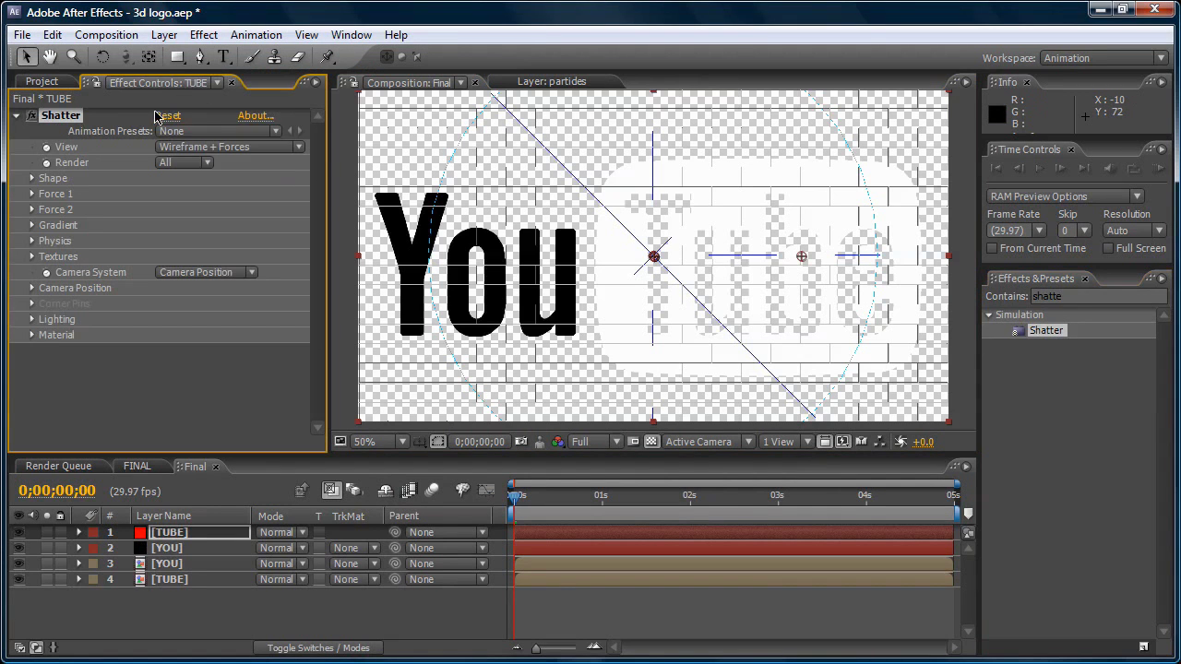
{"action": "left_click", "coordinate": [224, 147]}
{"action": "left_click", "coordinate": [229, 35]}
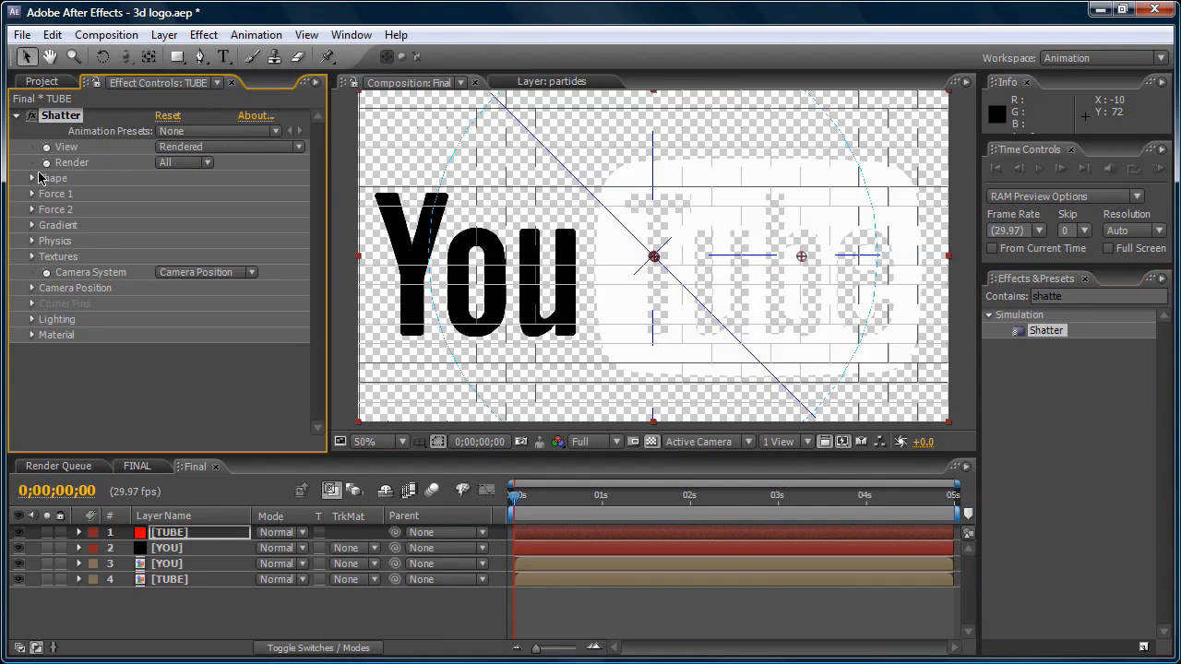
{"action": "left_click", "coordinate": [33, 179]}
{"action": "left_click", "coordinate": [201, 195]}
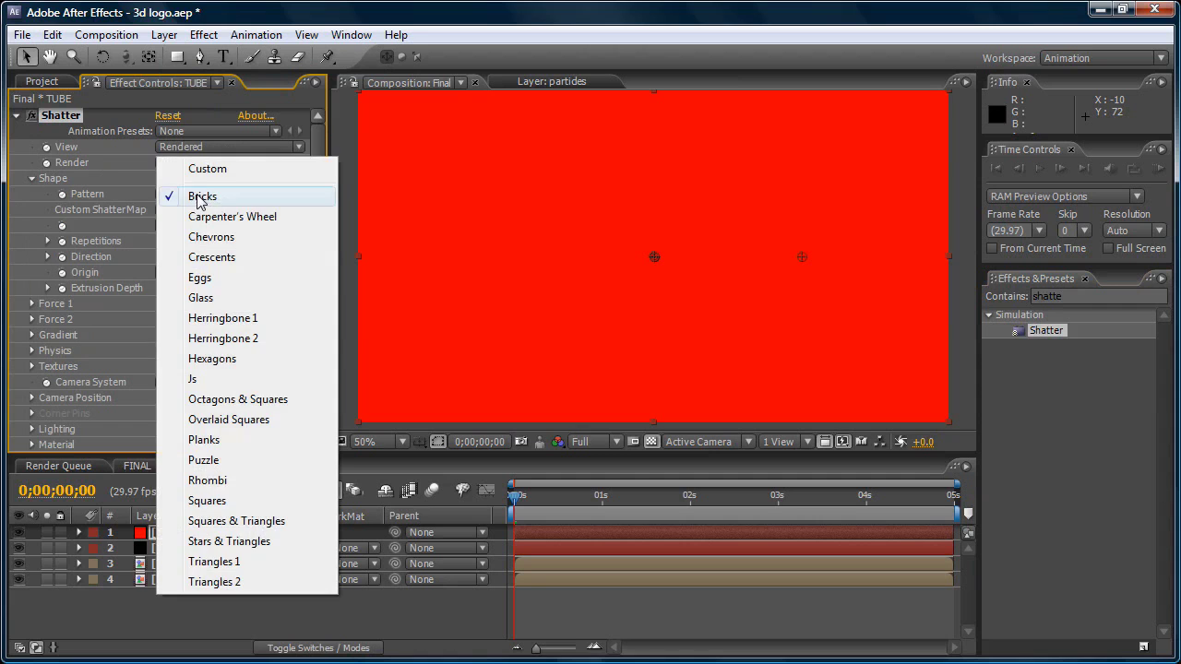
{"action": "left_click", "coordinate": [207, 169]}
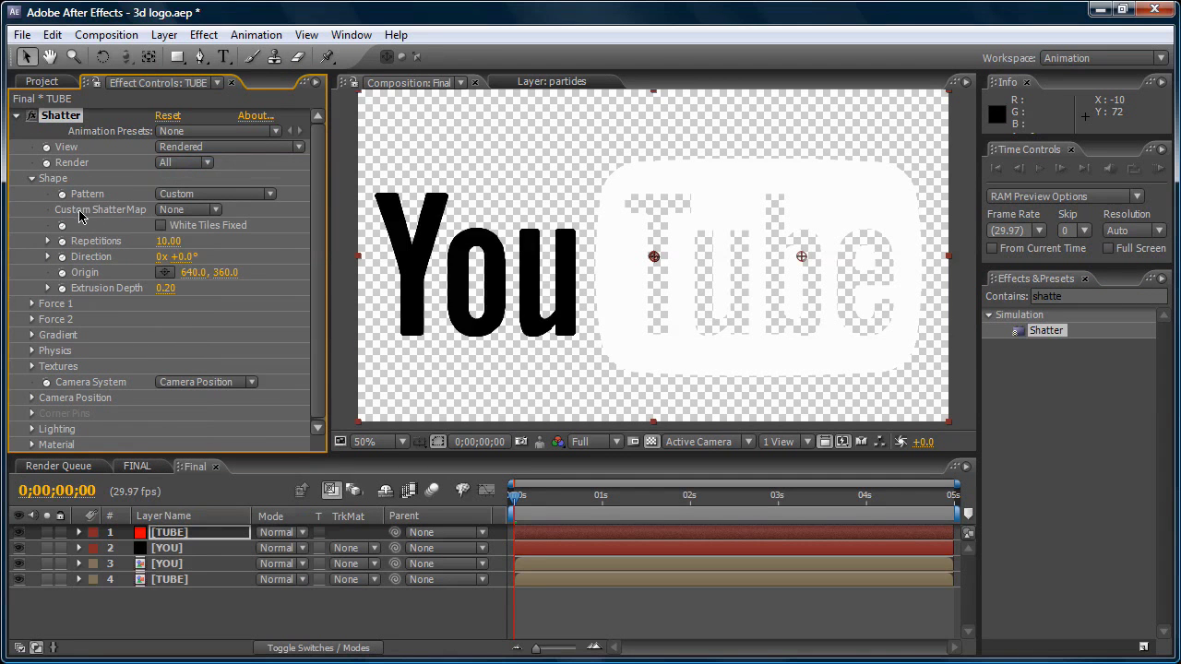
{"action": "left_click", "coordinate": [189, 211]}
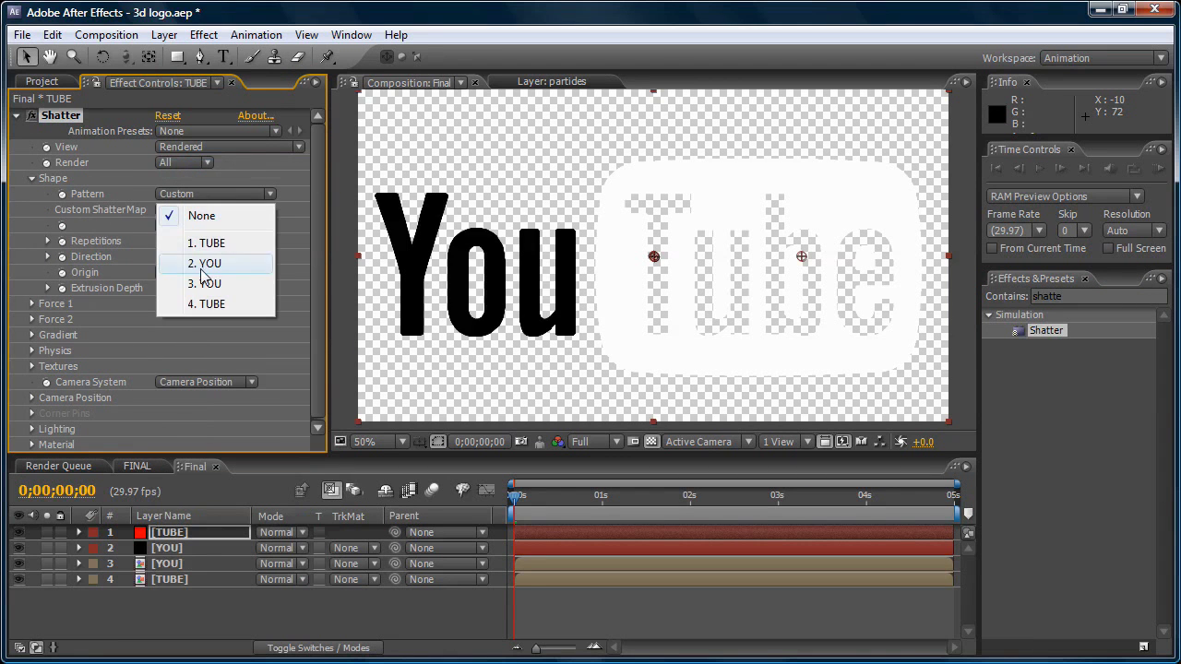
{"action": "left_click", "coordinate": [215, 305]}
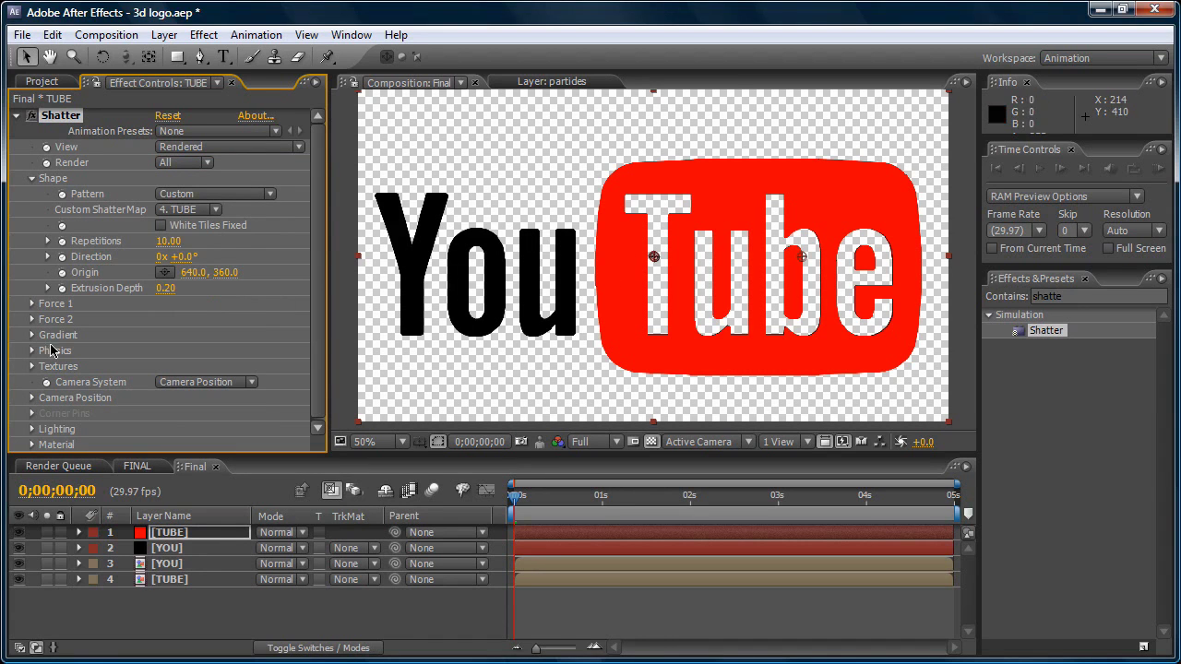
Step: Hide the YOU layer and move it above the TUBE solid
{"action": "left_click", "coordinate": [19, 565]}
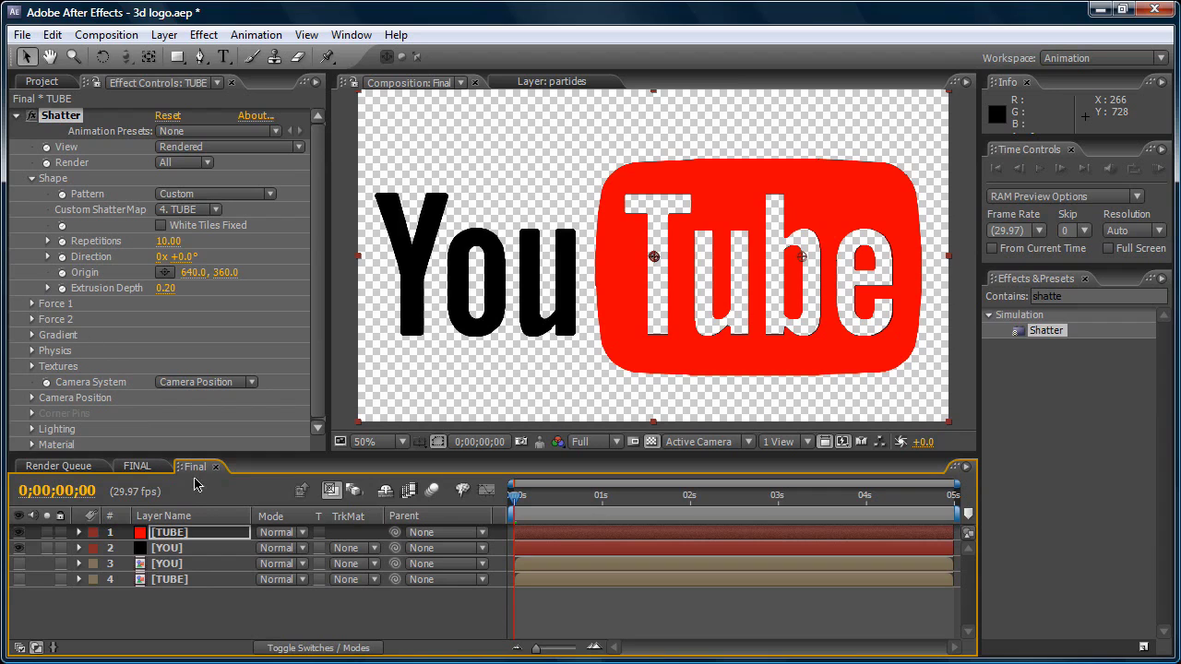
{"action": "mouse_move", "coordinate": [172, 548]}
{"action": "left_mouse_down"}
{"action": "mouse_move", "coordinate": [169, 566]}
{"action": "mouse_move", "coordinate": [170, 556]}
{"action": "left_mouse_up"}
{"action": "left_click", "coordinate": [171, 533]}
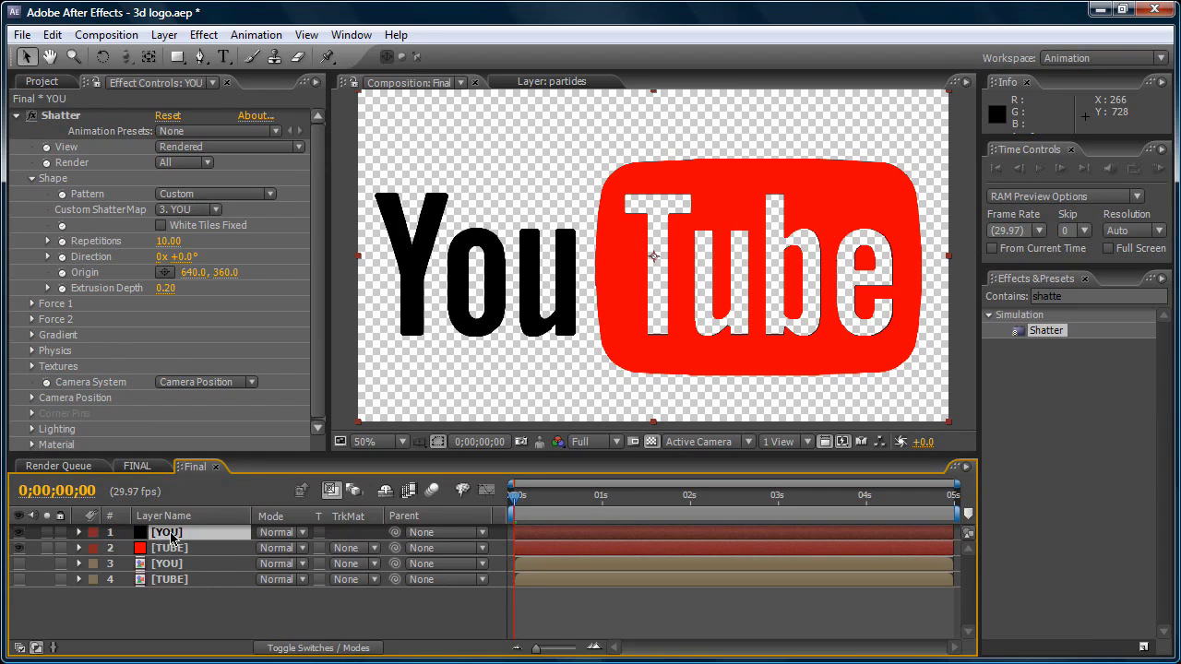
Step: Zero YOU Shatter's Force 1 Depth, Radius, Strength and Force 2 Depth, Radius; Force 2 Strength 5
{"action": "left_click", "coordinate": [32, 303]}
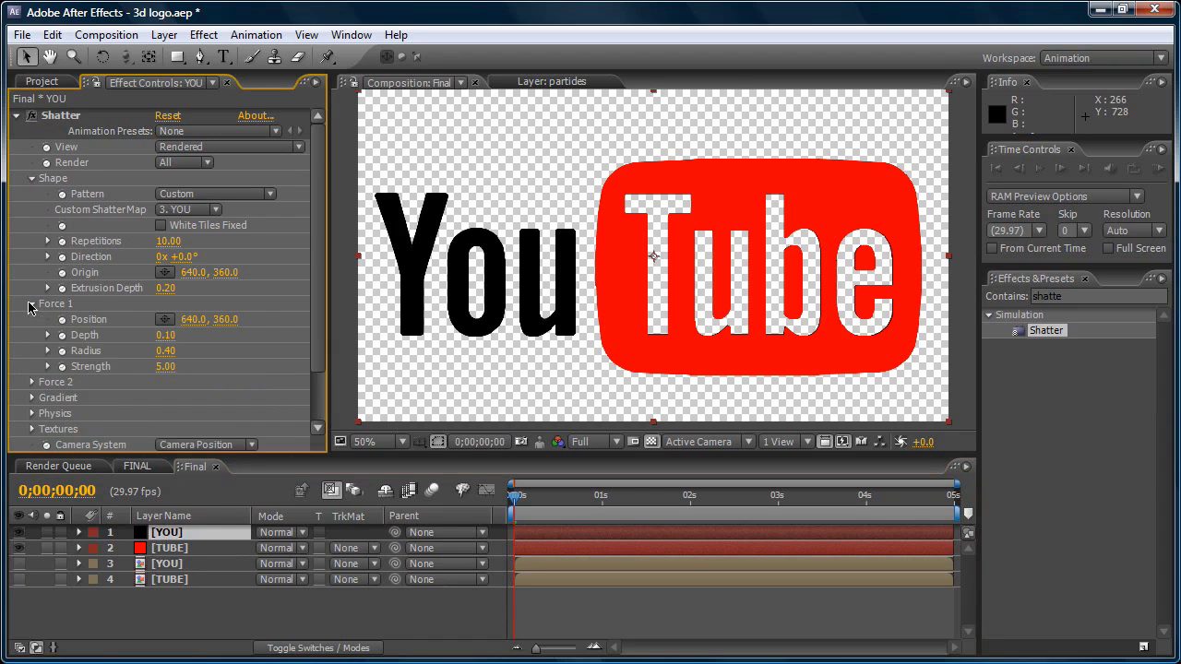
{"action": "left_click", "coordinate": [32, 383]}
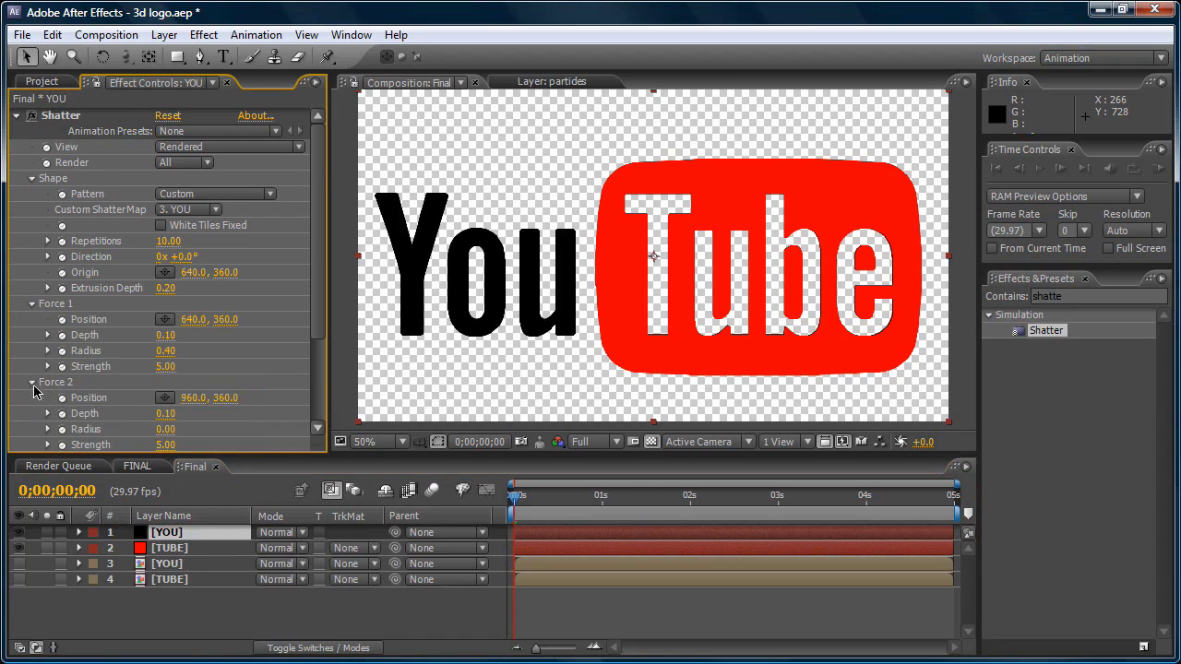
{"action": "left_click", "coordinate": [165, 334]}
{"action": "type", "text": "0"}
{"action": "key", "text": "Tab"}
{"action": "type", "text": "0"}
{"action": "key", "text": "Tab"}
{"action": "type", "text": "0"}
{"action": "left_click", "coordinate": [167, 415]}
{"action": "type", "text": "0"}
{"action": "key", "text": "Tab"}
{"action": "type", "text": "0"}
{"action": "key", "text": "Tab"}
{"action": "type", "text": "5"}
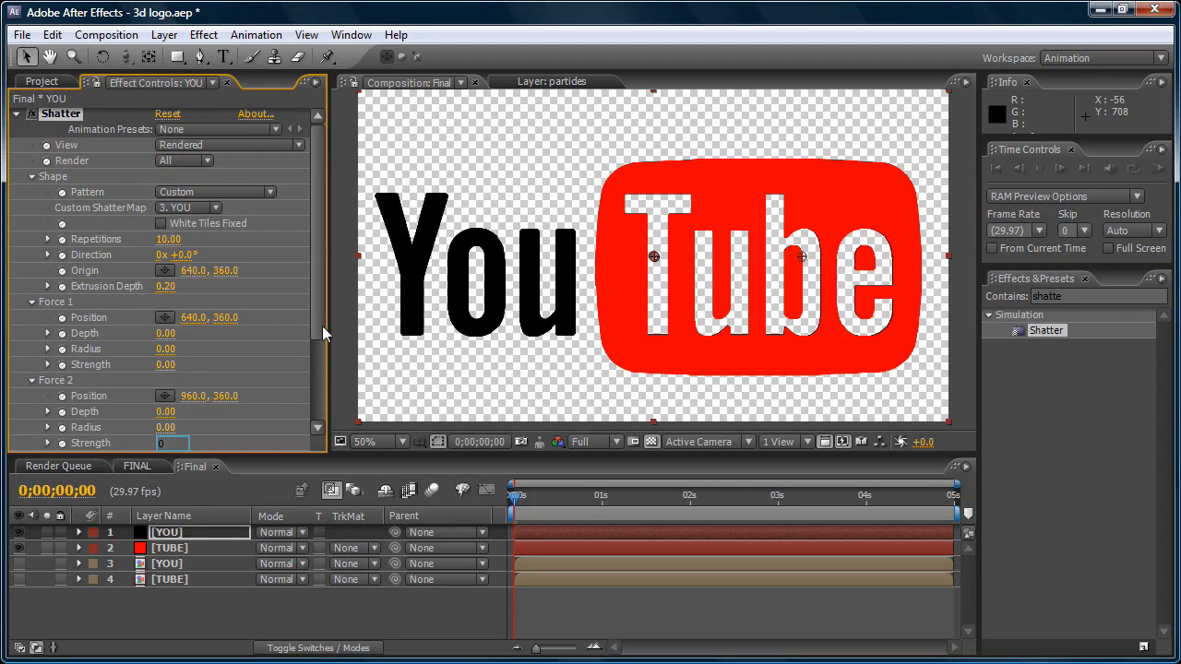
{"action": "left_click_drag", "start_coordinate": [318, 323], "coordinate": [321, 396]}
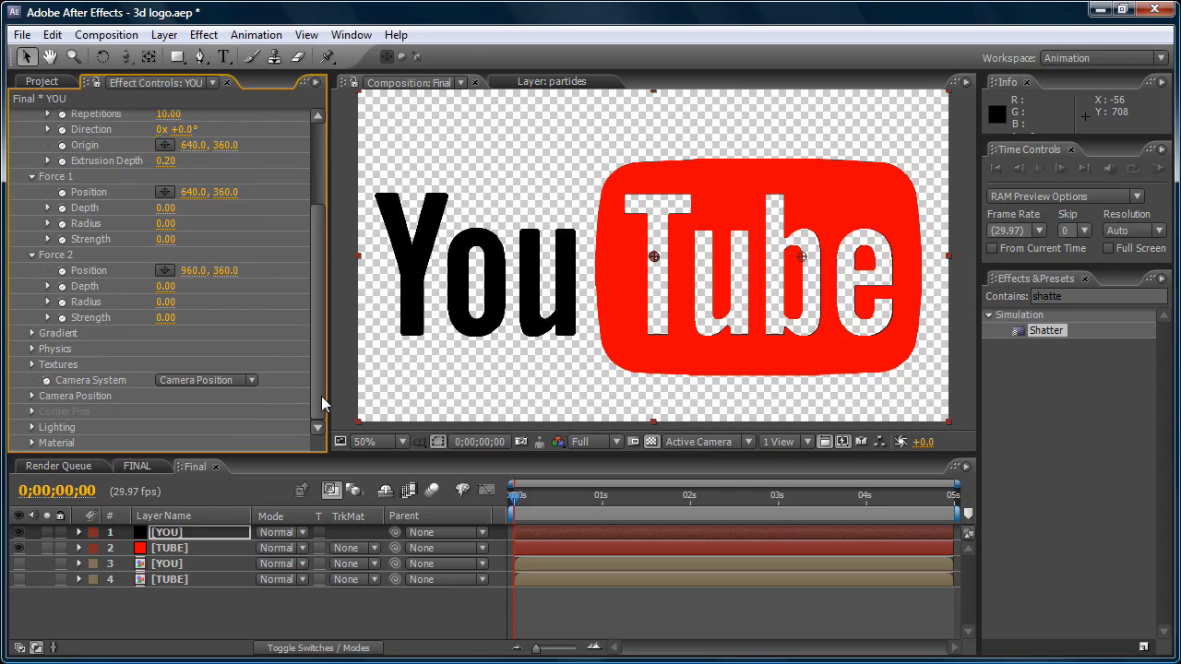
Step: Set TUBE Shatter's Force 1 and Force 2 Depth, Radius and Strength all to 0
{"action": "left_click", "coordinate": [195, 550]}
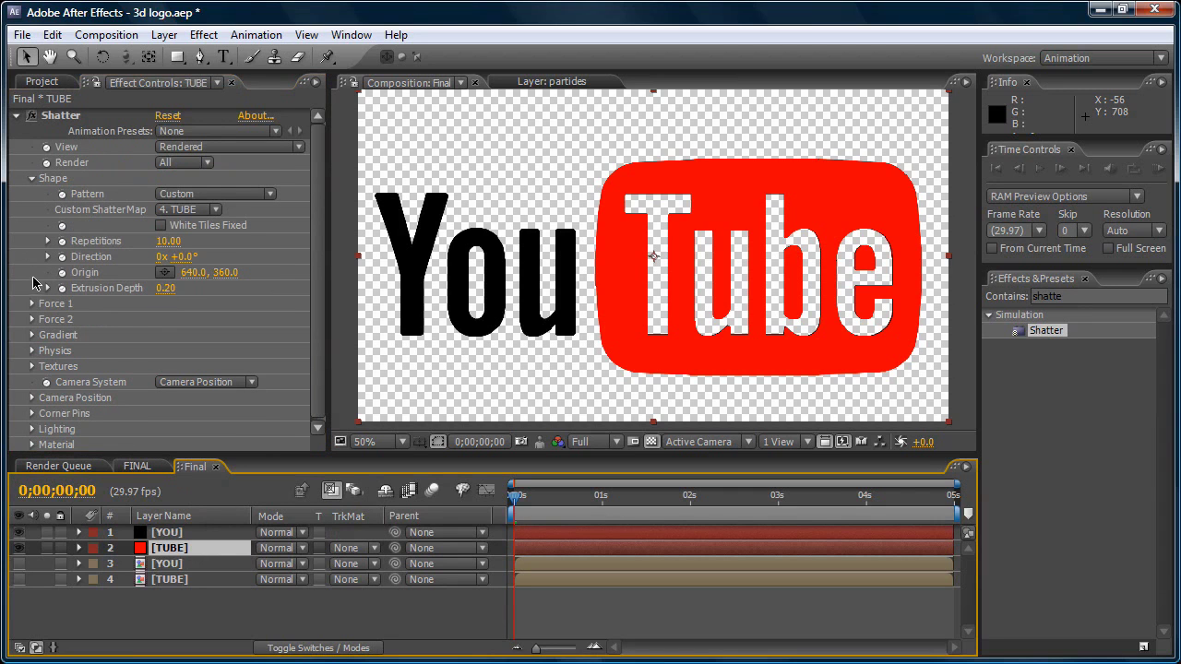
{"action": "left_click", "coordinate": [32, 304]}
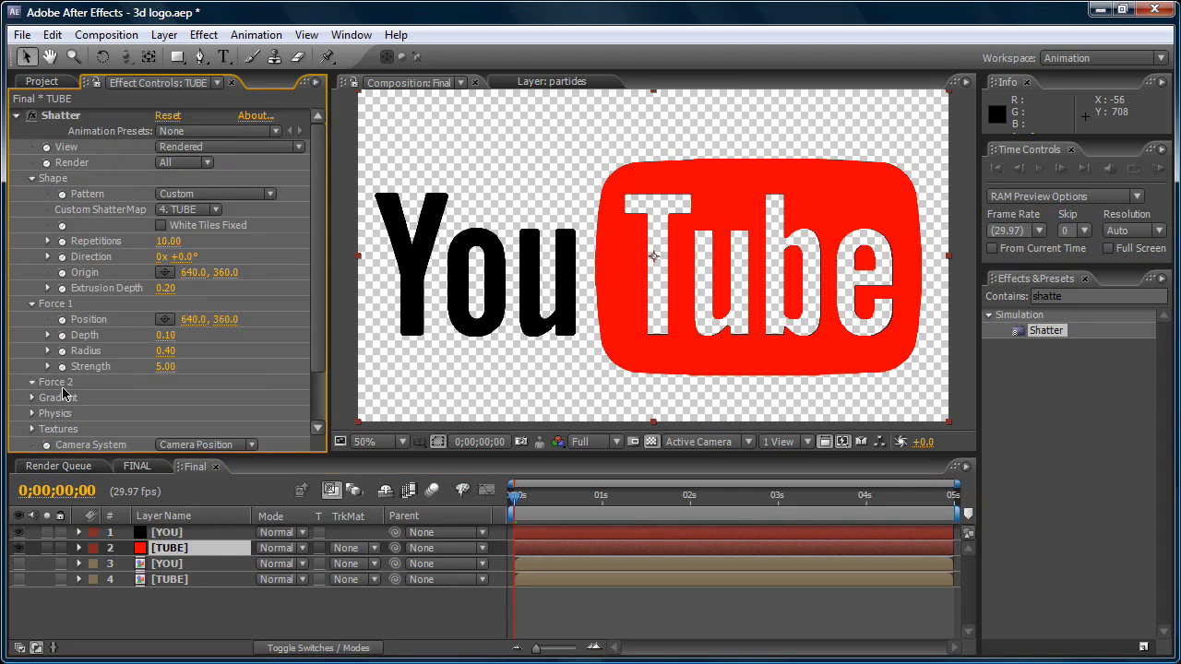
{"action": "left_click", "coordinate": [32, 382]}
{"action": "left_click", "coordinate": [167, 334]}
{"action": "type", "text": "0"}
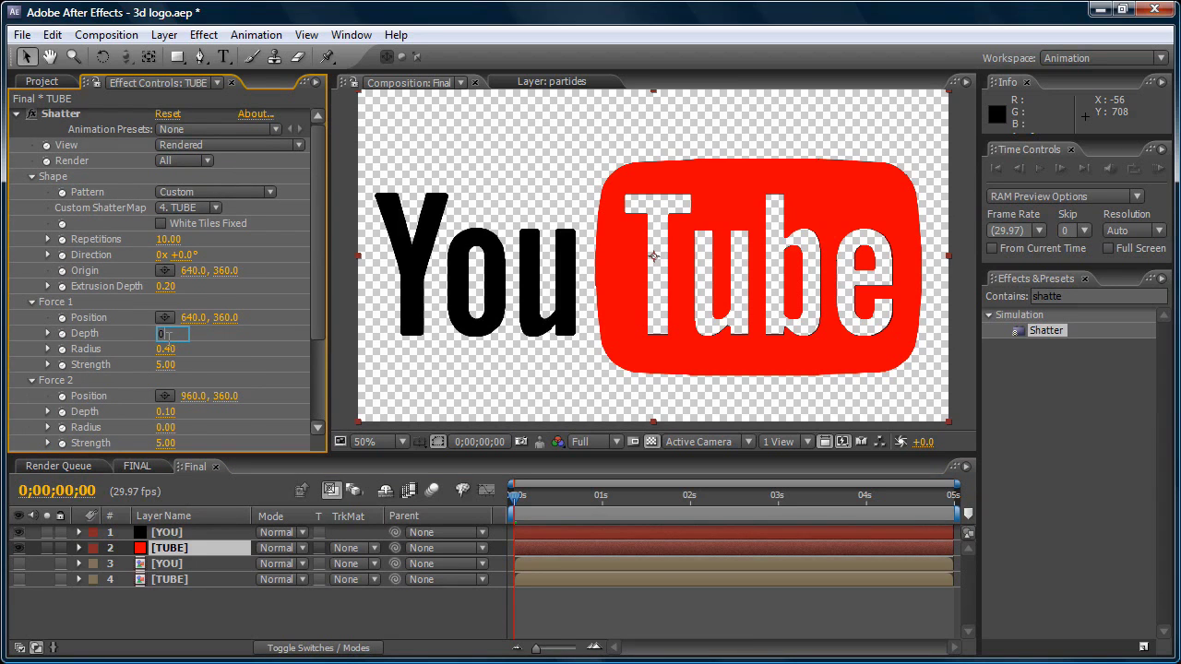
{"action": "key", "text": "Tab"}
{"action": "type", "text": "0"}
{"action": "key", "text": "Tab"}
{"action": "type", "text": "0"}
{"action": "left_click", "coordinate": [166, 412]}
{"action": "type", "text": "0"}
{"action": "key", "text": "Tab"}
{"action": "type", "text": "0"}
{"action": "key", "text": "Tab"}
{"action": "type", "text": "0"}
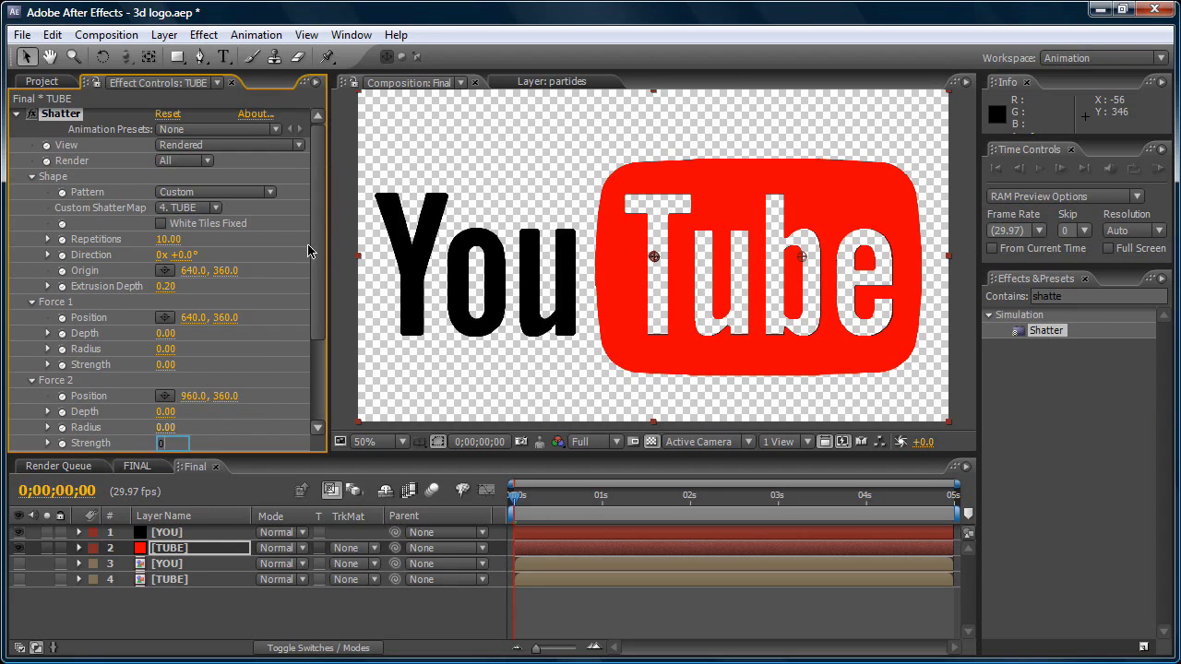
{"action": "left_click_drag", "start_coordinate": [320, 230], "coordinate": [318, 194]}
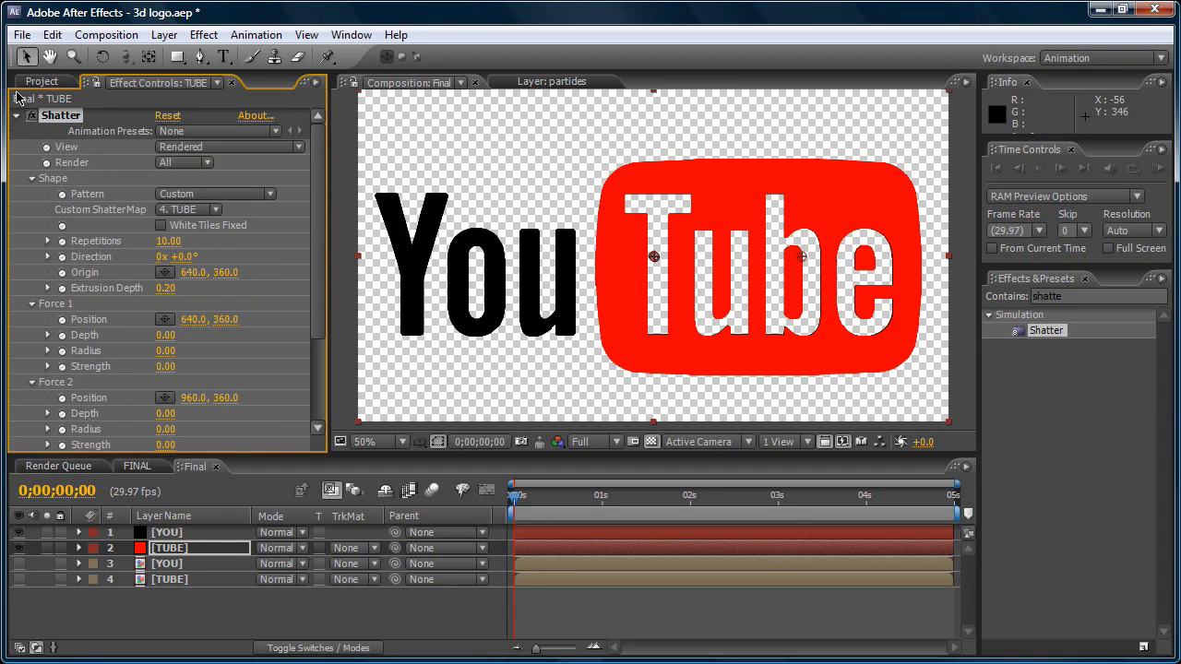
{"action": "left_click", "coordinate": [16, 116]}
Step: Add a default 35mm camera layer named Camera 1 to the Final comp
{"action": "left_click", "coordinate": [175, 632]}
{"action": "left_click", "coordinate": [164, 34]}
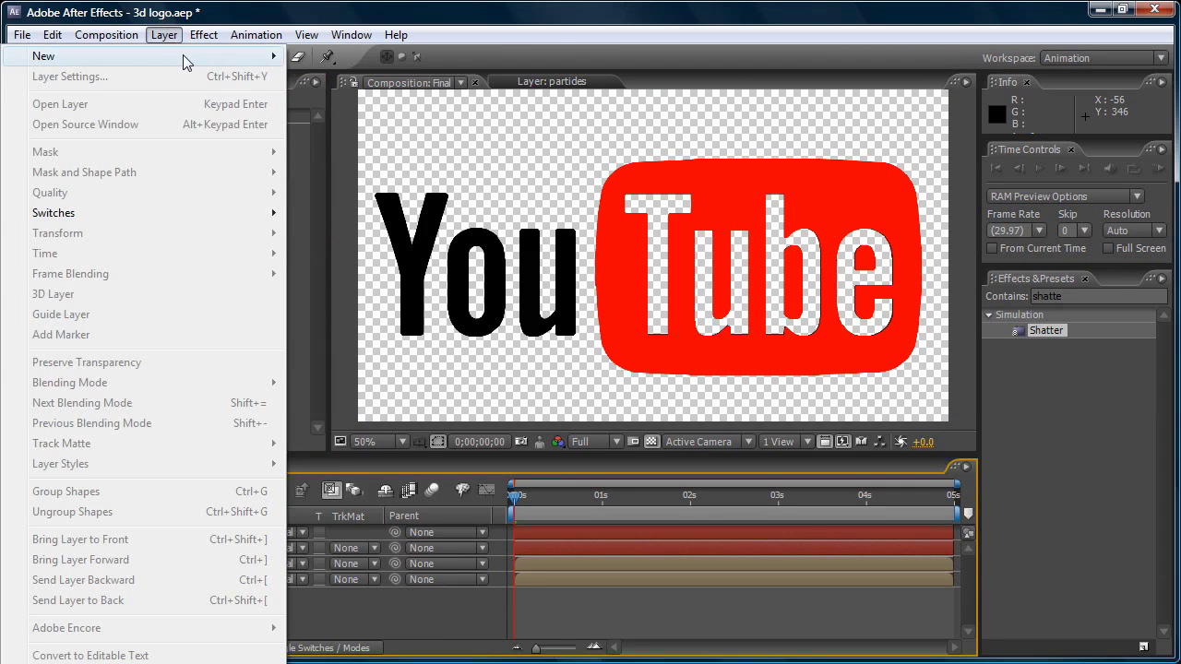
{"action": "mouse_move", "coordinate": [183, 57]}
{"action": "left_click", "coordinate": [332, 119]}
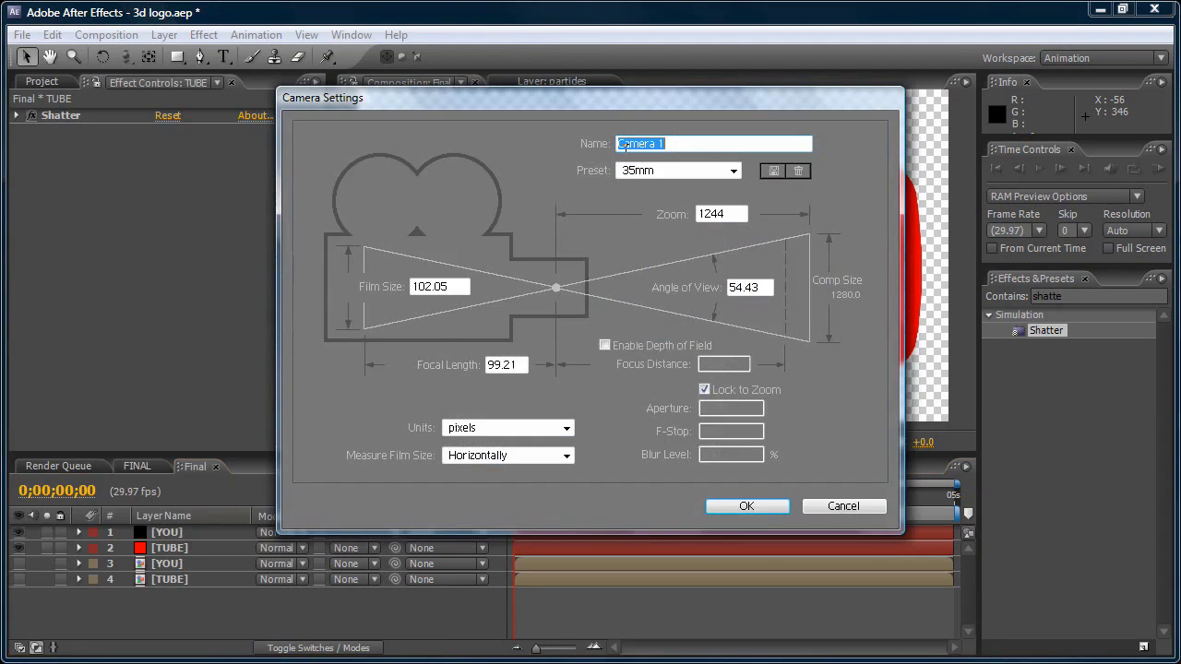
{"action": "left_click", "coordinate": [733, 496]}
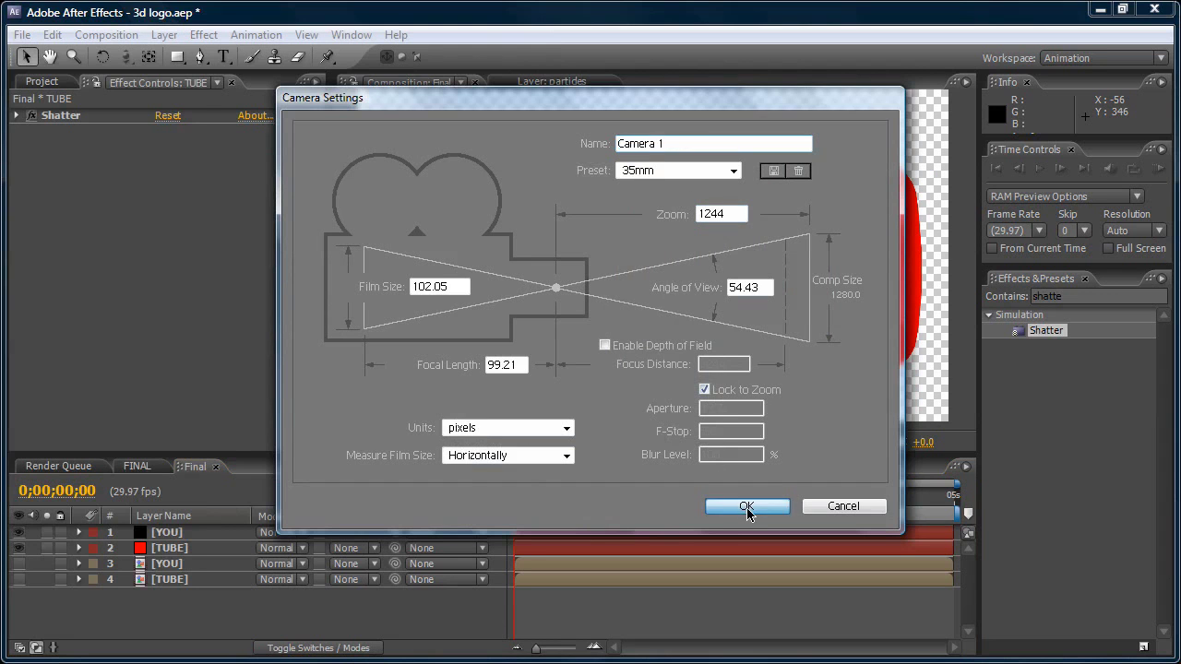
{"action": "left_click_drag", "start_coordinate": [126, 56], "coordinate": [163, 59]}
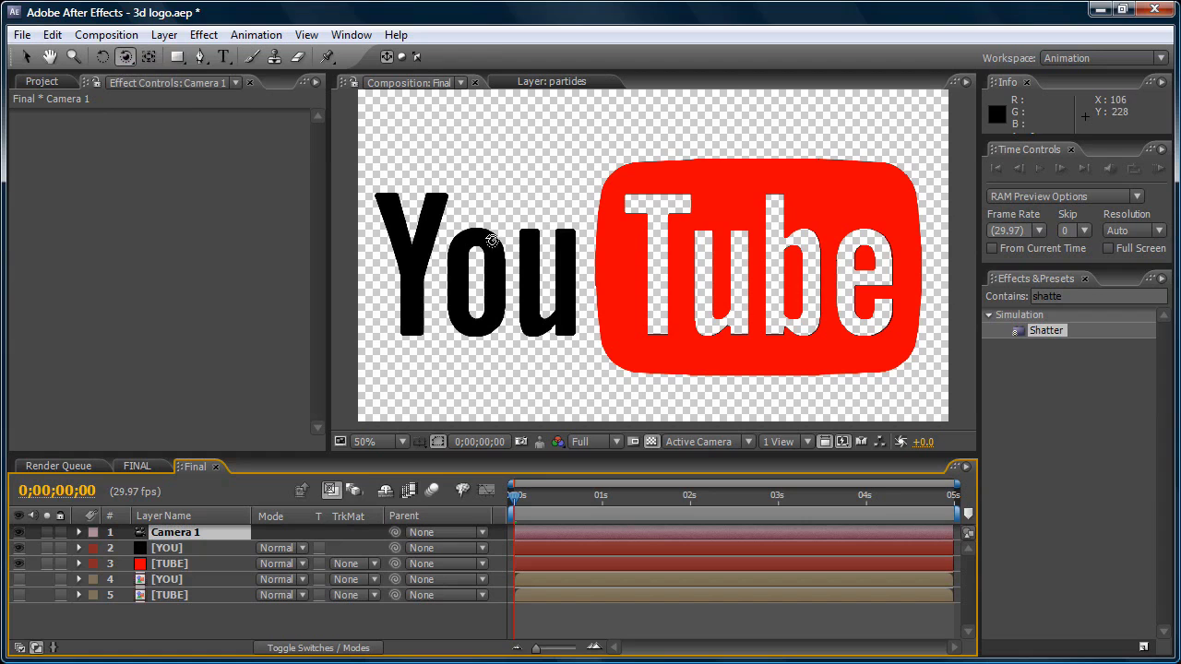
{"action": "left_click", "coordinate": [613, 318]}
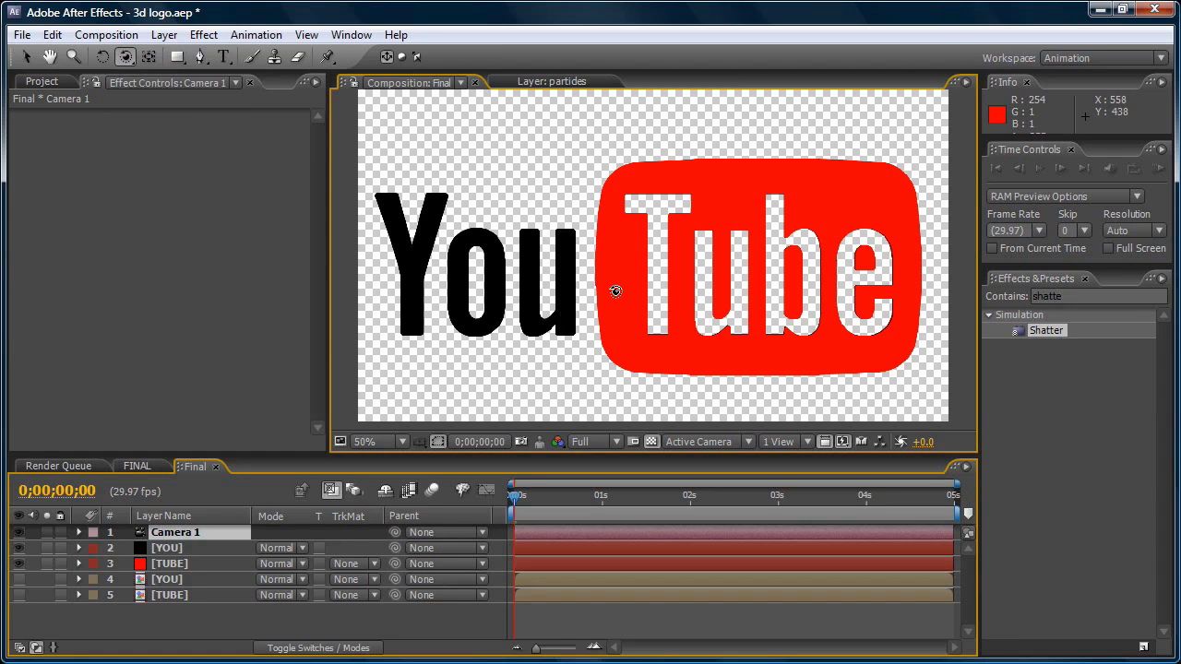
Step: Set the YOU Shatter's Camera System to Comp Camera
{"action": "left_click", "coordinate": [195, 549]}
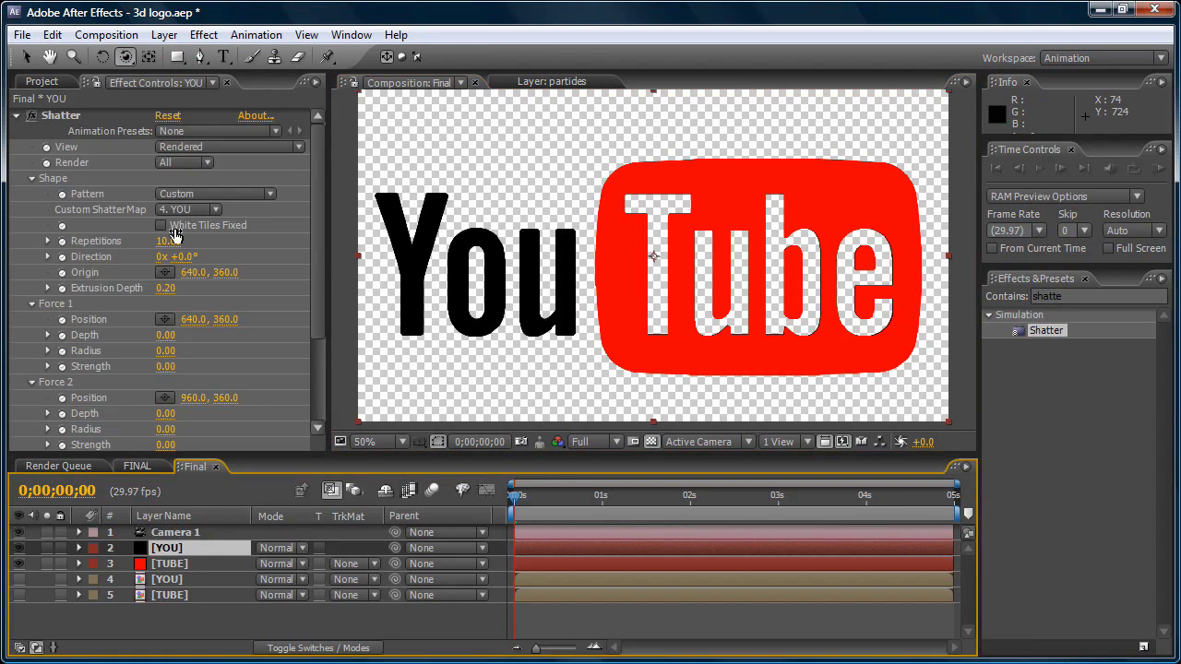
{"action": "left_click", "coordinate": [15, 116]}
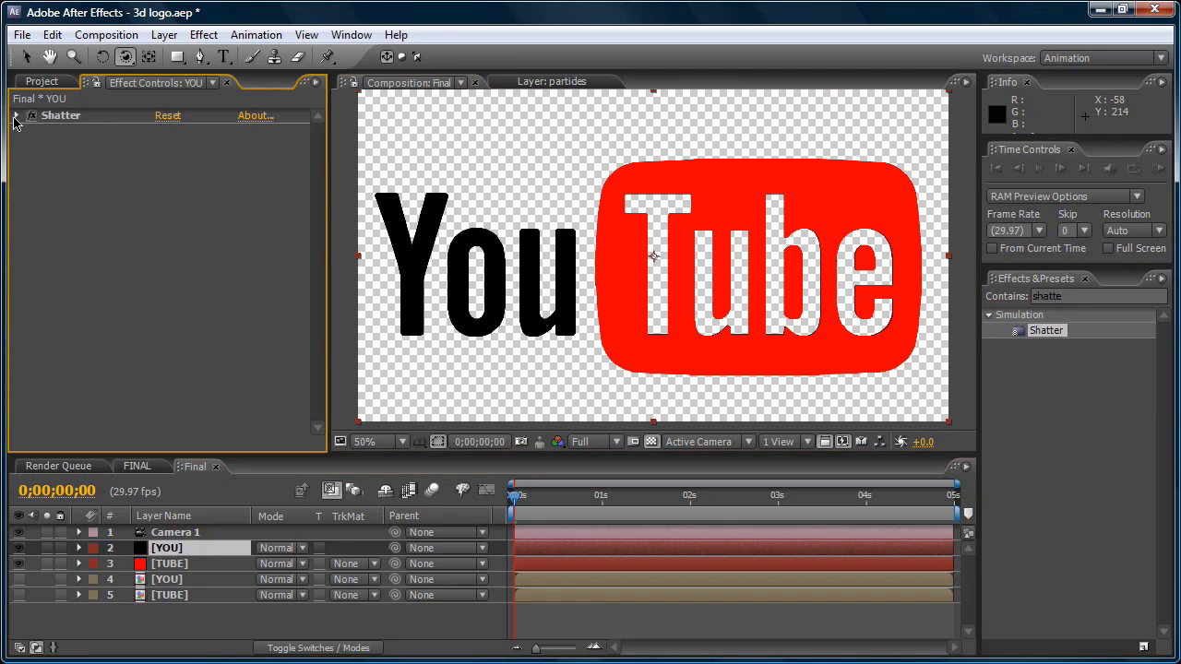
{"action": "left_click", "coordinate": [31, 180]}
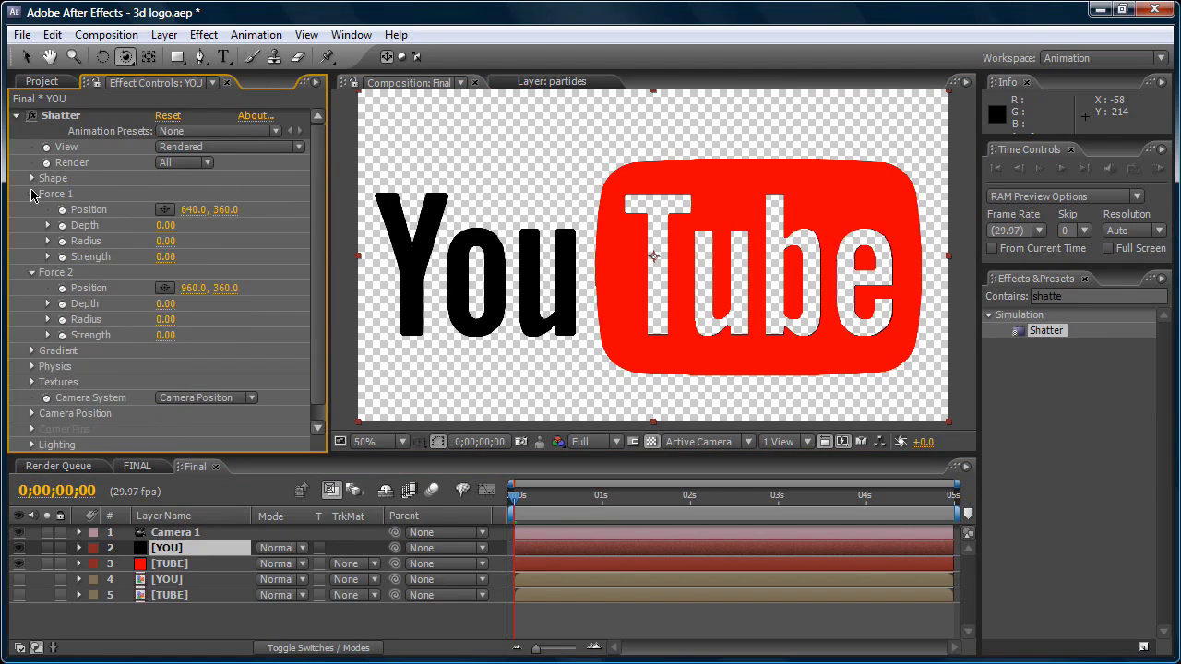
{"action": "left_click", "coordinate": [32, 195]}
{"action": "left_click", "coordinate": [31, 210]}
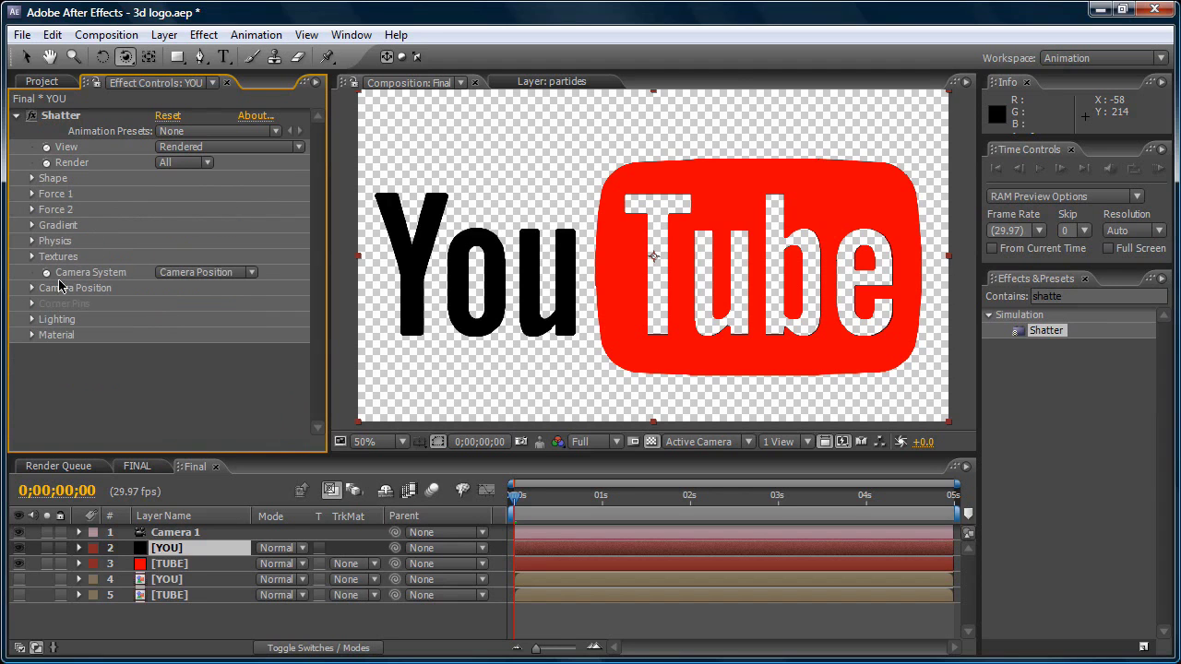
{"action": "left_click", "coordinate": [223, 273]}
{"action": "left_click", "coordinate": [219, 319]}
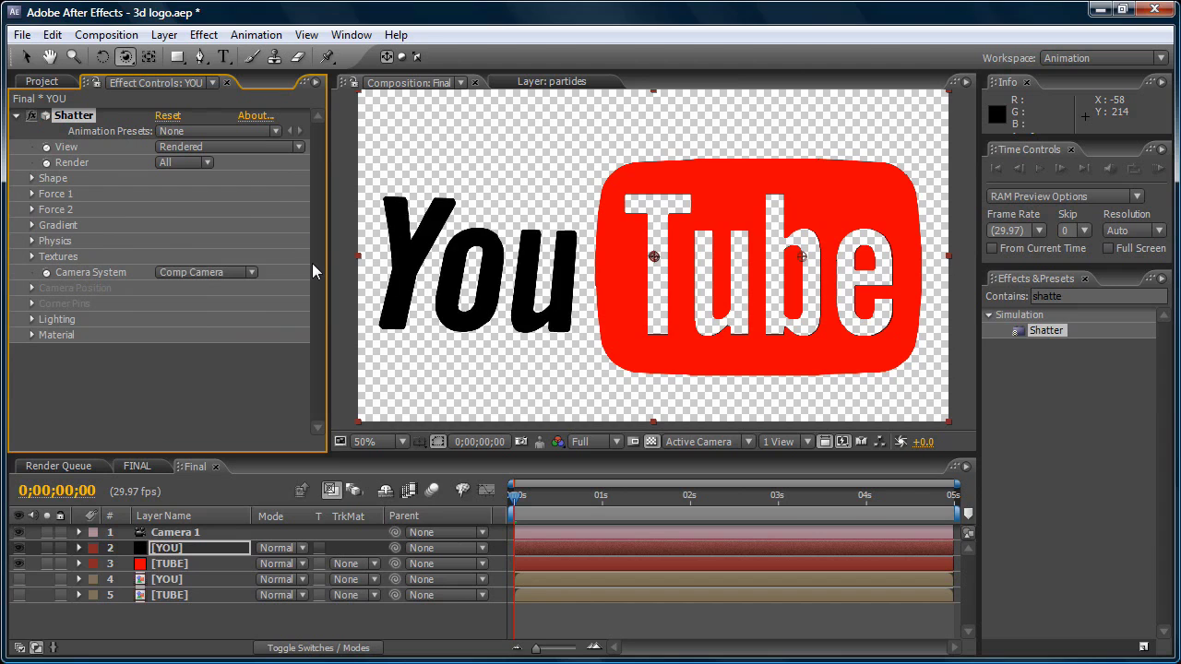
Step: Set the TUBE Shatter's Camera System to Comp Camera as well
{"action": "left_click", "coordinate": [181, 566]}
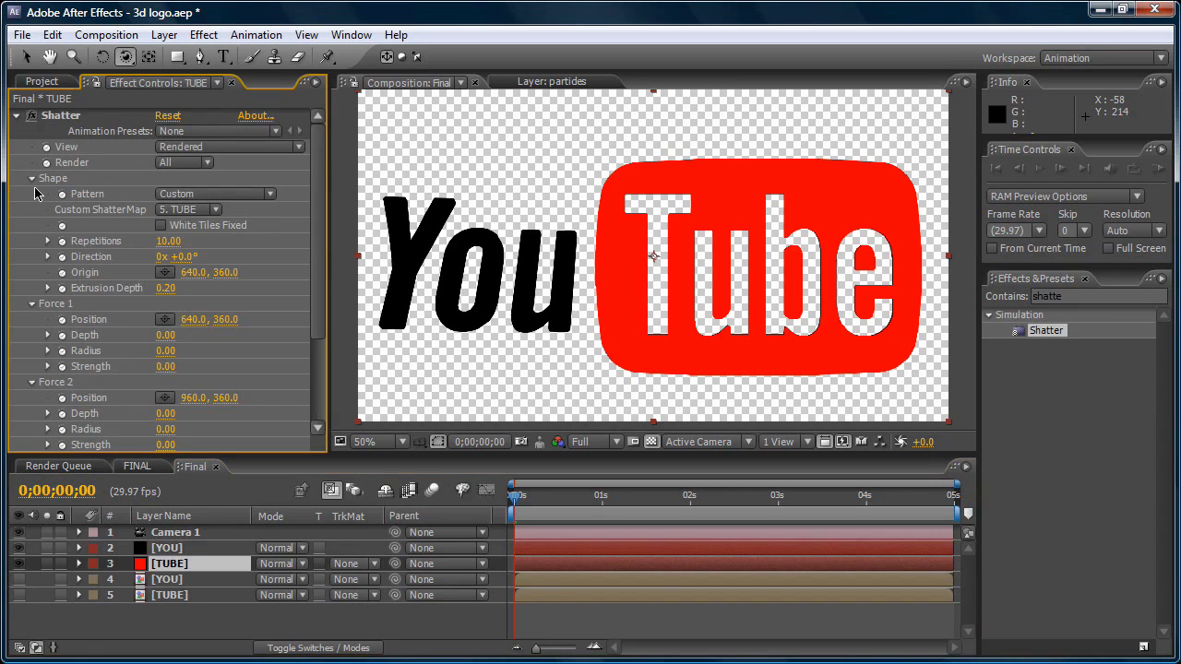
{"action": "left_click", "coordinate": [32, 178]}
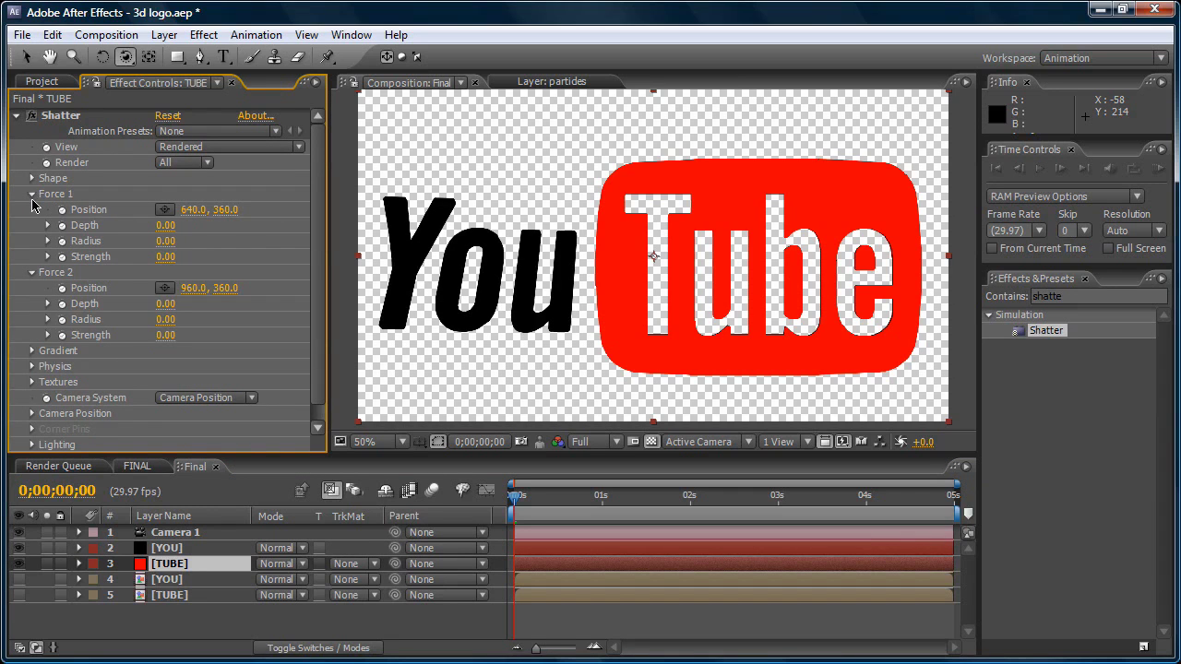
{"action": "left_click", "coordinate": [31, 194]}
{"action": "left_click", "coordinate": [33, 210]}
{"action": "left_click", "coordinate": [197, 273]}
{"action": "left_click", "coordinate": [195, 320]}
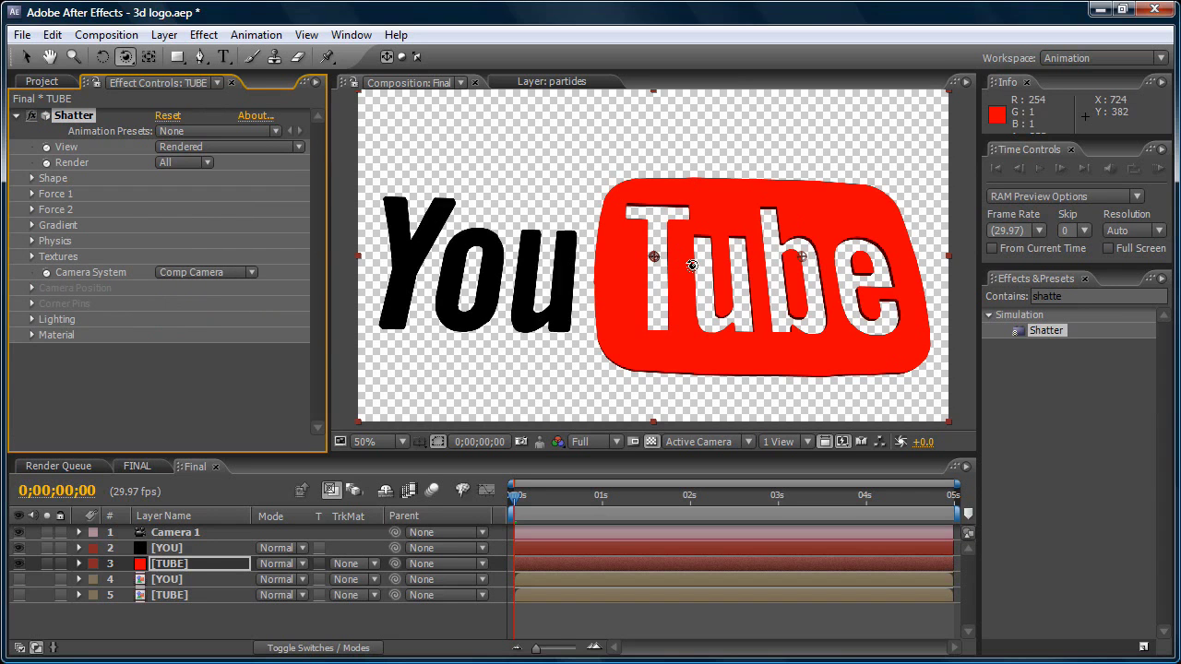
Step: Orbit the camera to view the logo at a 3D angle, keeping the viewer at 50%
{"action": "left_click_drag", "start_coordinate": [692, 263], "coordinate": [641, 331]}
{"action": "key", "text": "period"}
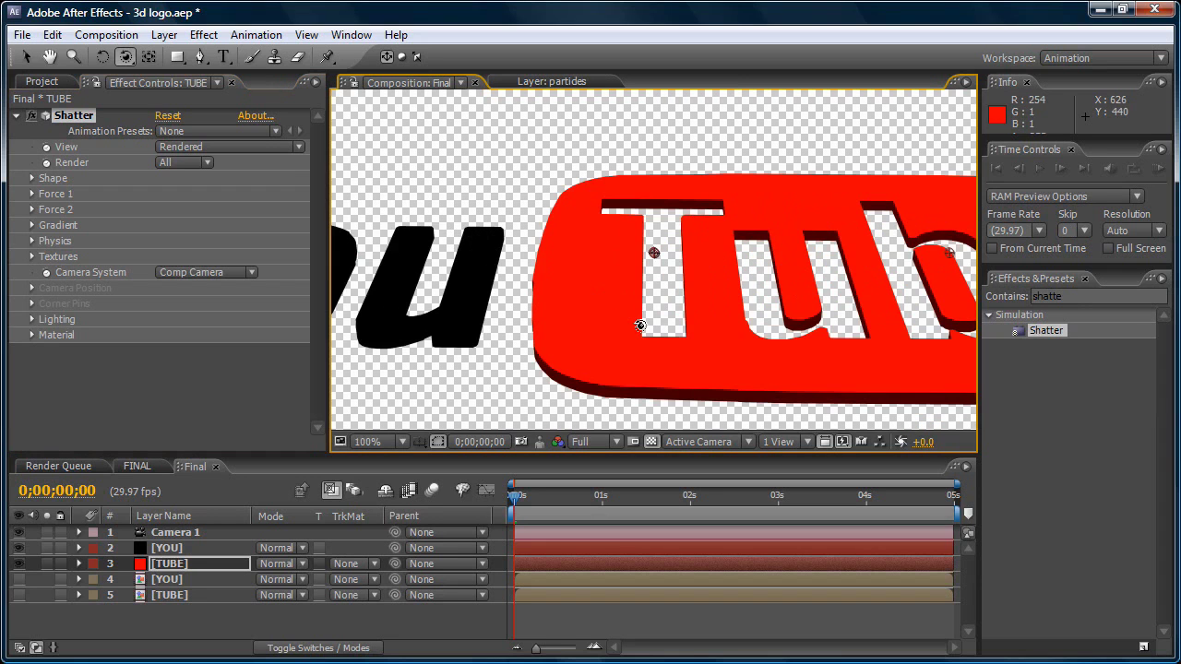
{"action": "key", "text": "comma"}
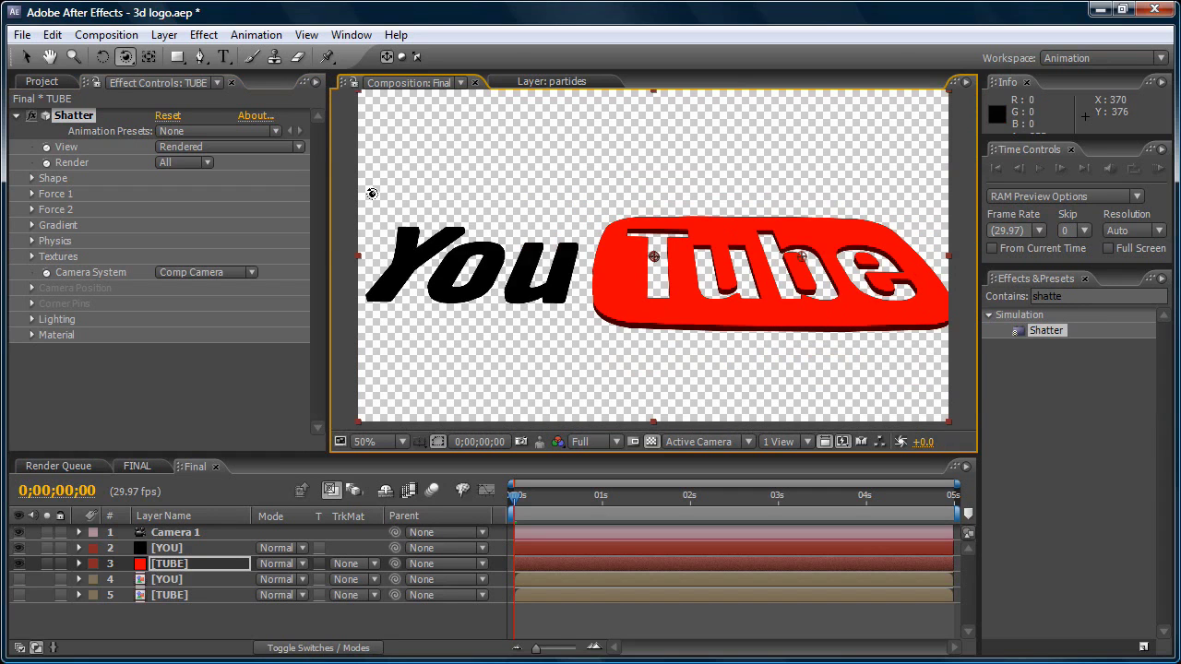
Step: Set TUBE's Shatter Shape Extrusion Depth to 0.50
{"action": "left_click", "coordinate": [32, 179]}
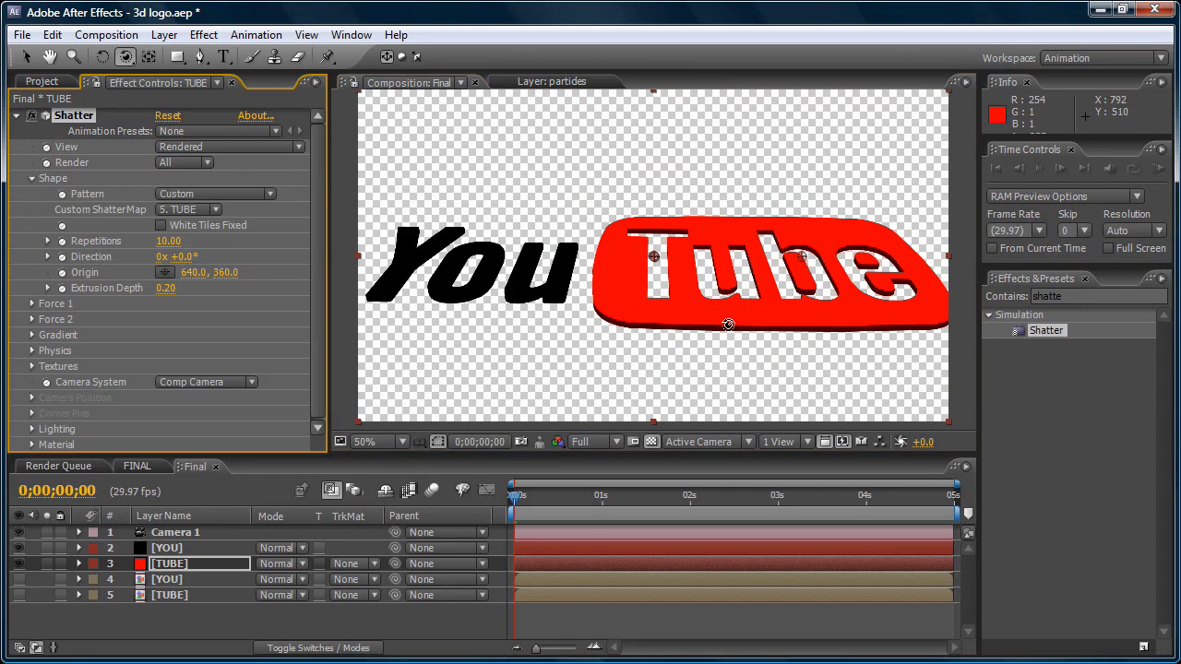
{"action": "left_click_drag", "start_coordinate": [167, 291], "coordinate": [195, 291]}
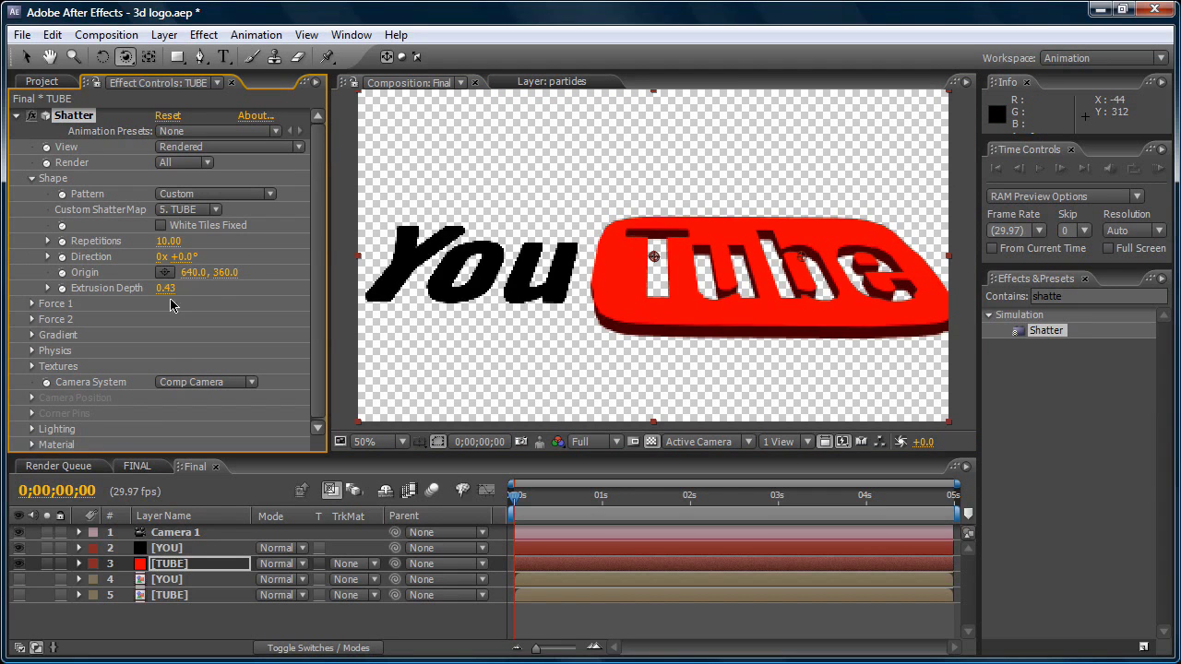
{"action": "left_click", "coordinate": [168, 290]}
{"action": "type", "text": ".5"}
{"action": "key", "text": "Return"}
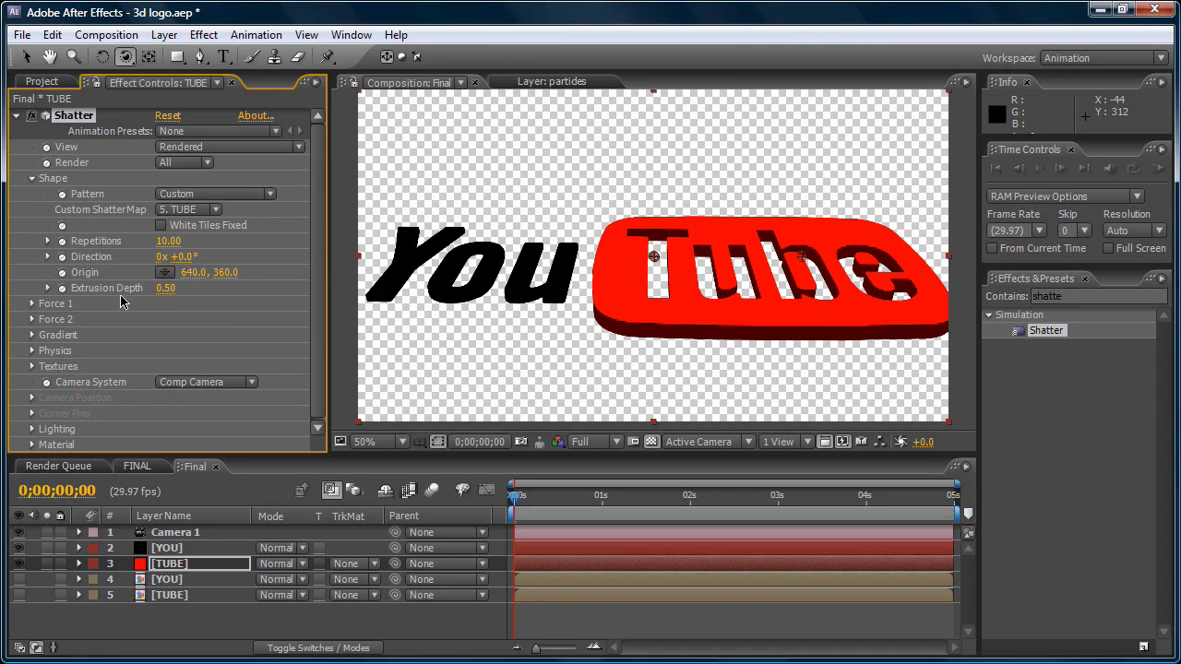
{"action": "left_click", "coordinate": [201, 548]}
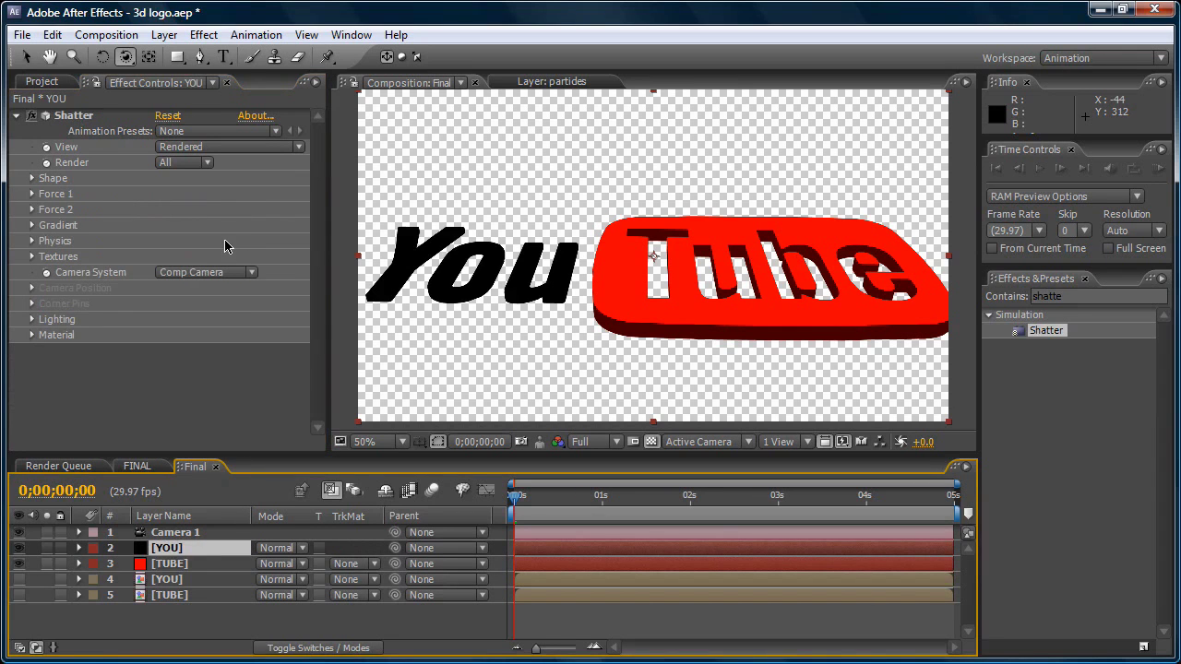
Step: Set YOU's Shatter Shape Extrusion Depth to 0.50
{"action": "left_click", "coordinate": [31, 179]}
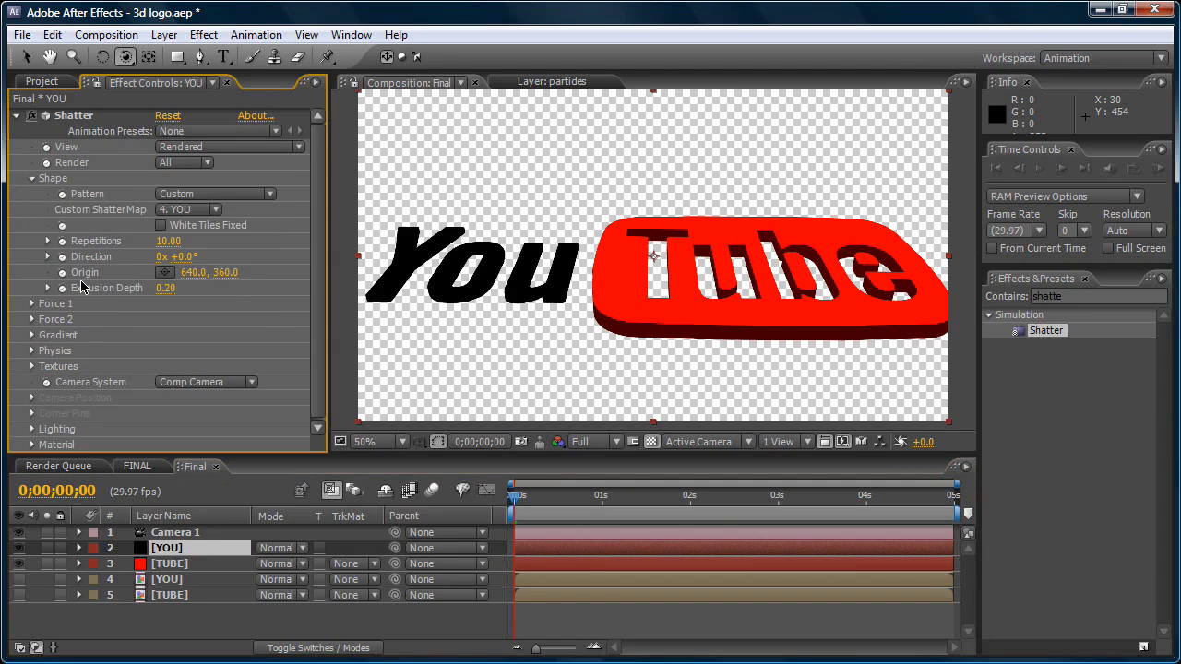
{"action": "left_click", "coordinate": [173, 290]}
{"action": "key", "text": "Return"}
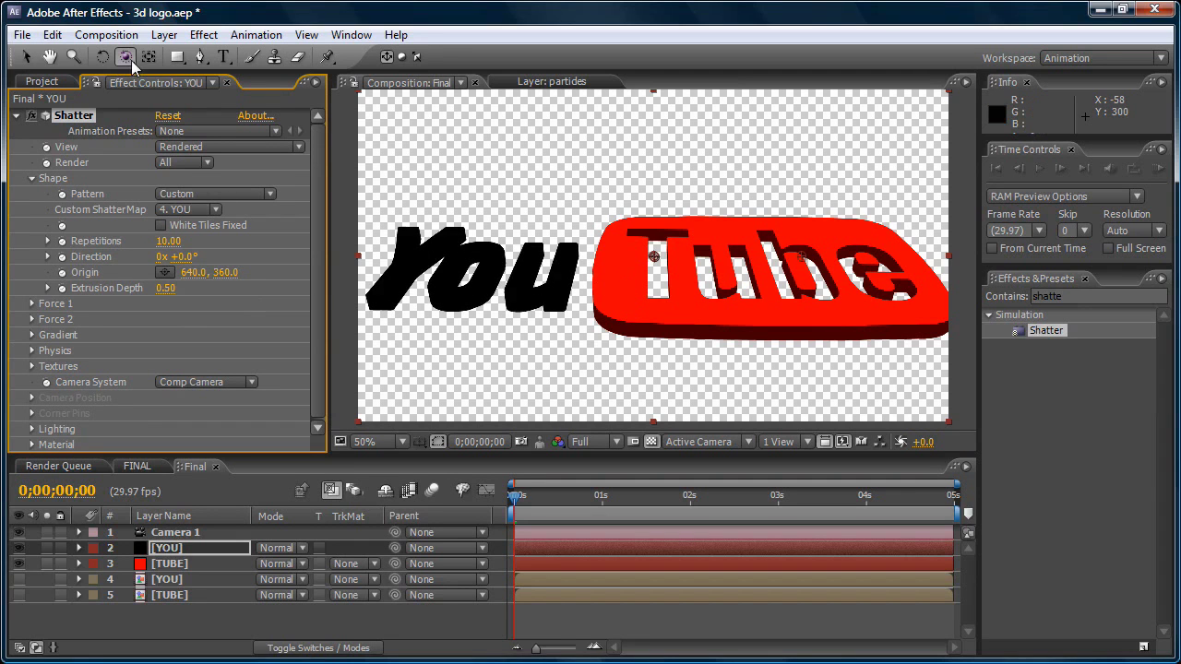
Step: Dolly the camera back with Track Z so the whole logo sits smaller in frame
{"action": "left_click_drag", "start_coordinate": [130, 58], "coordinate": [191, 98]}
{"action": "left_click_drag", "start_coordinate": [674, 320], "coordinate": [678, 332]}
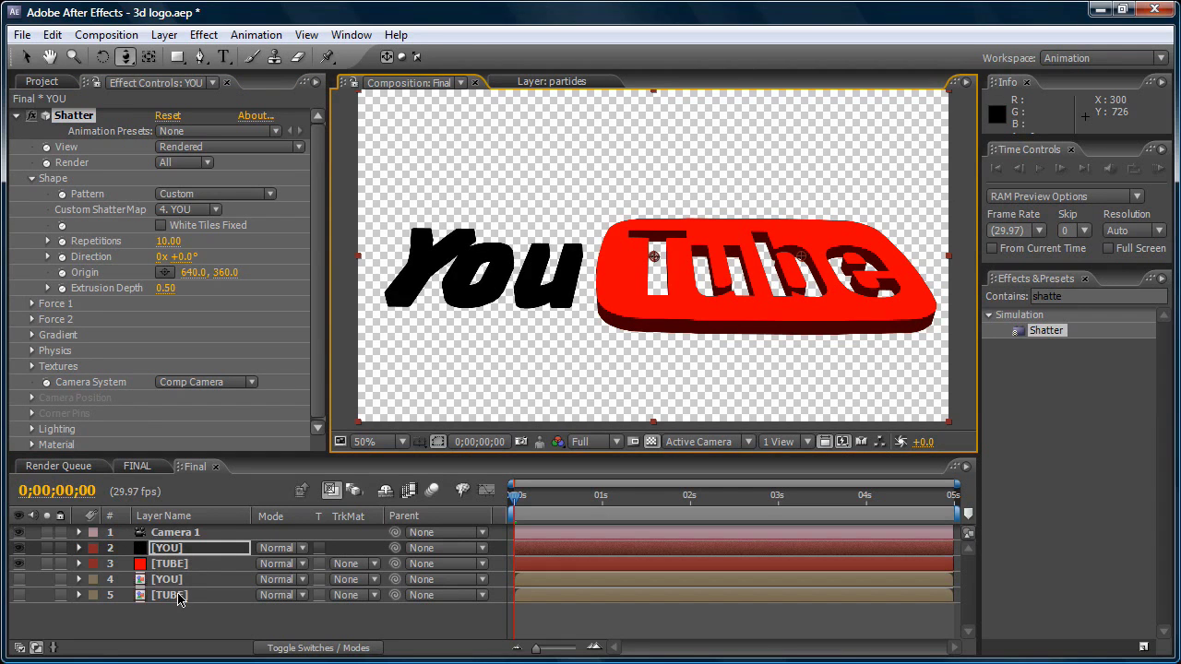
{"action": "left_click", "coordinate": [176, 533]}
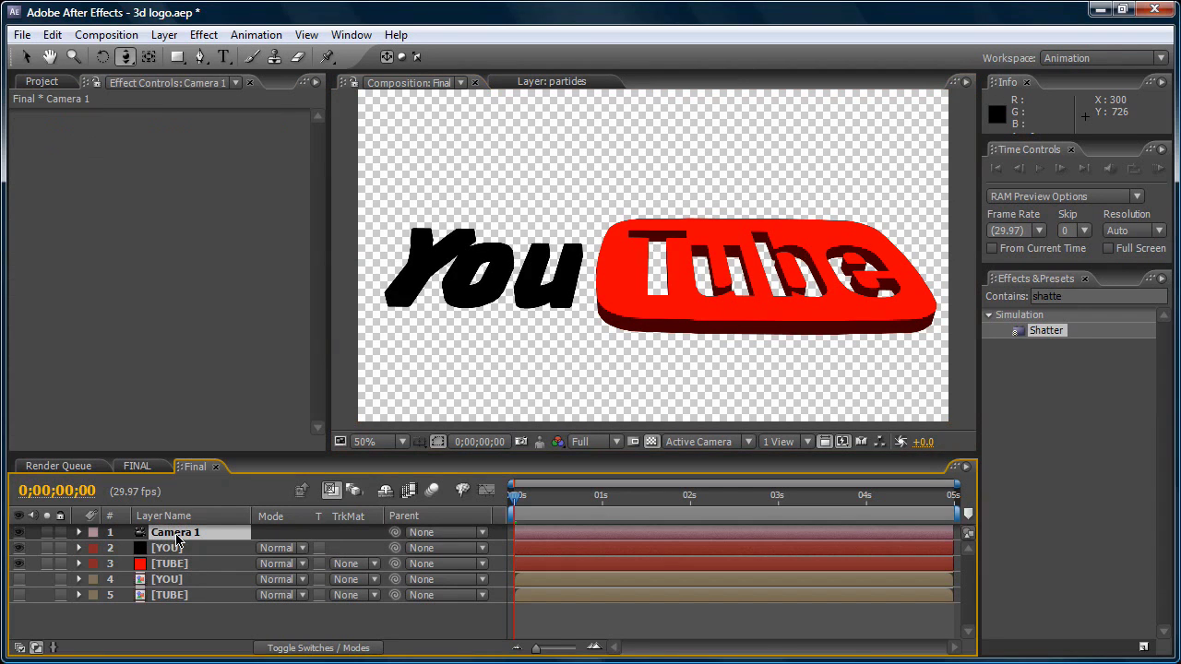
Step: Select layers 1–5 and pre-compose them with Ctrl+Shift+C
{"action": "left_click", "coordinate": [182, 596], "text": "shift"}
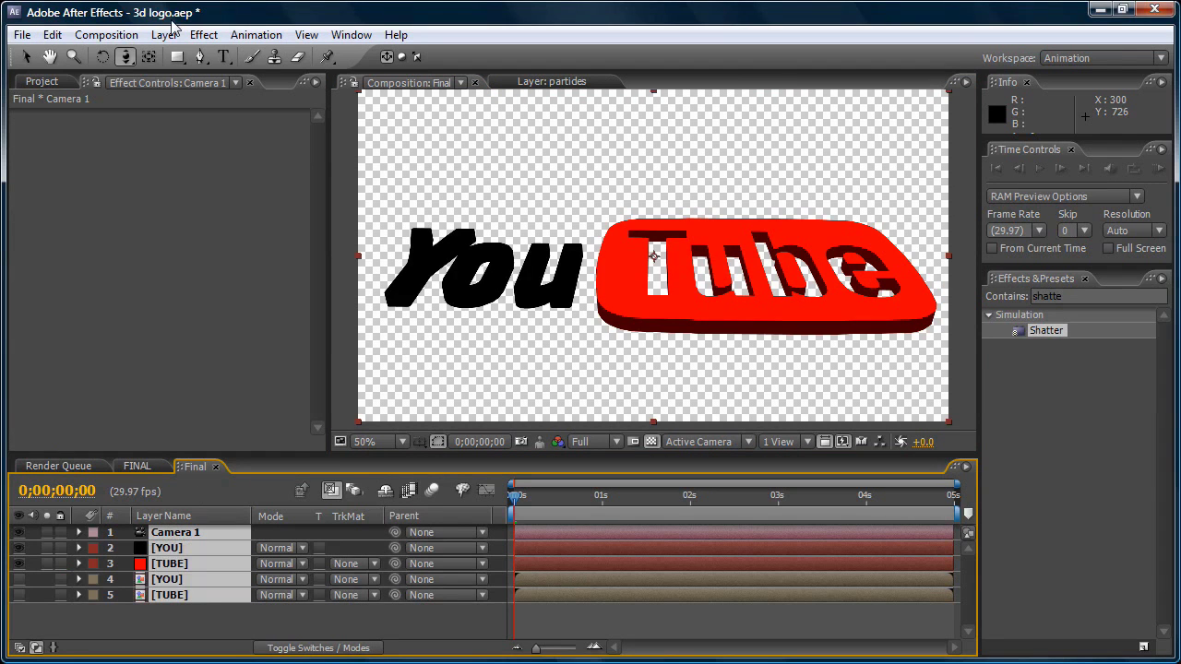
{"action": "left_click", "coordinate": [164, 34]}
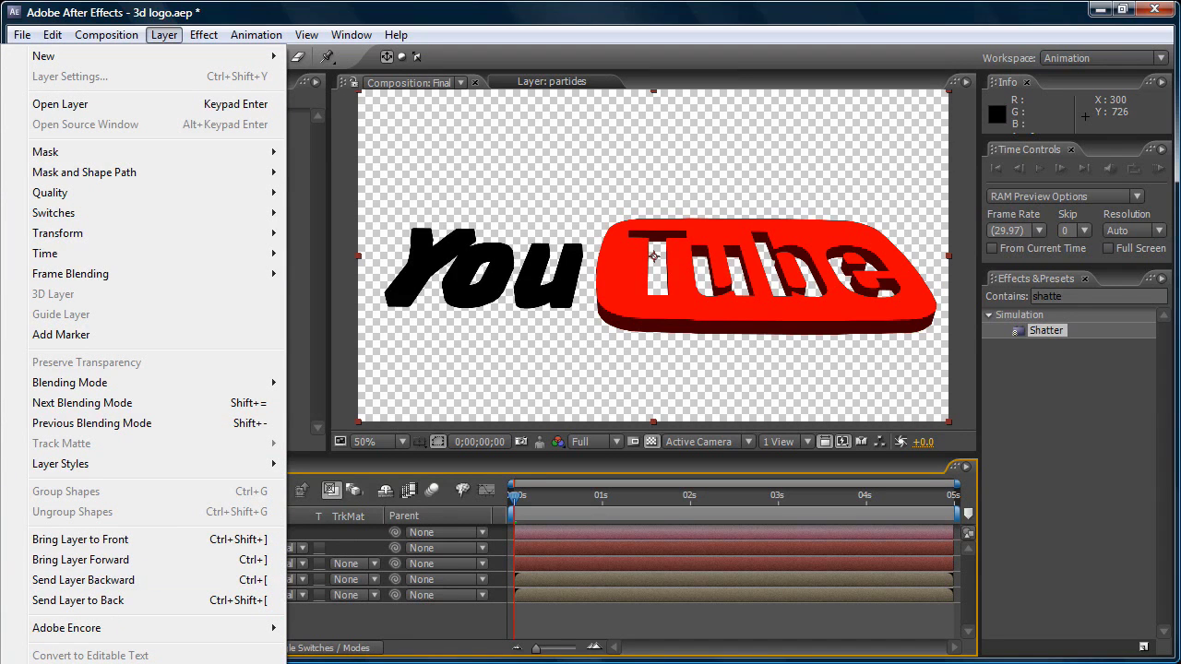
{"action": "key", "text": "ctrl+shift+c"}
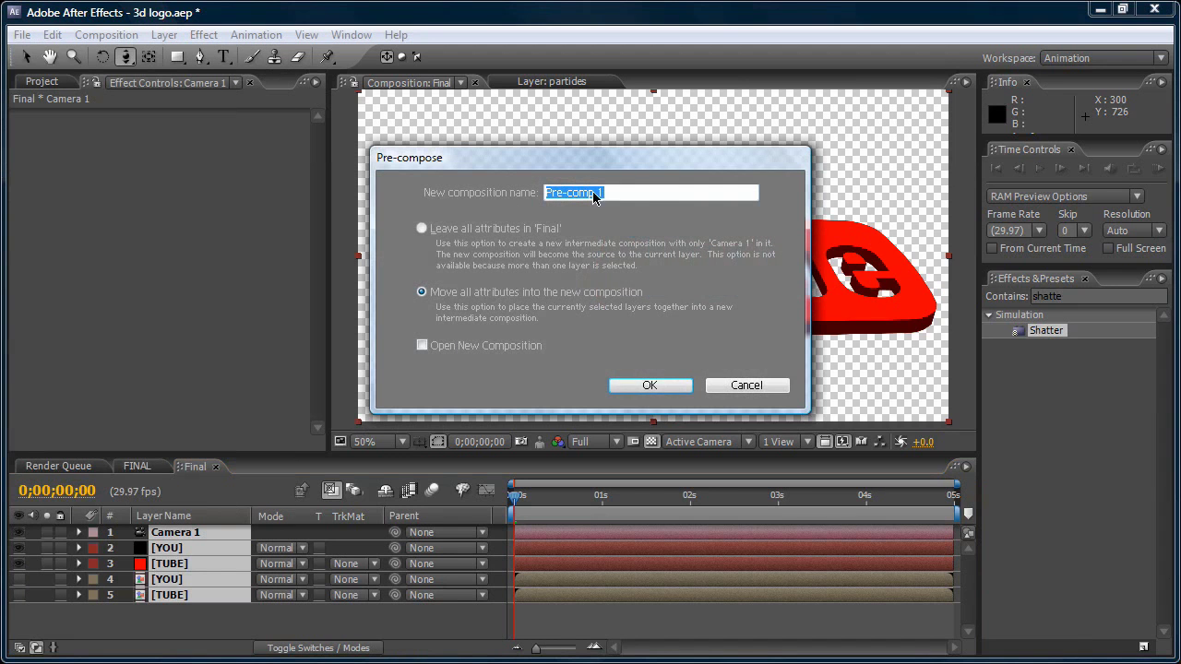